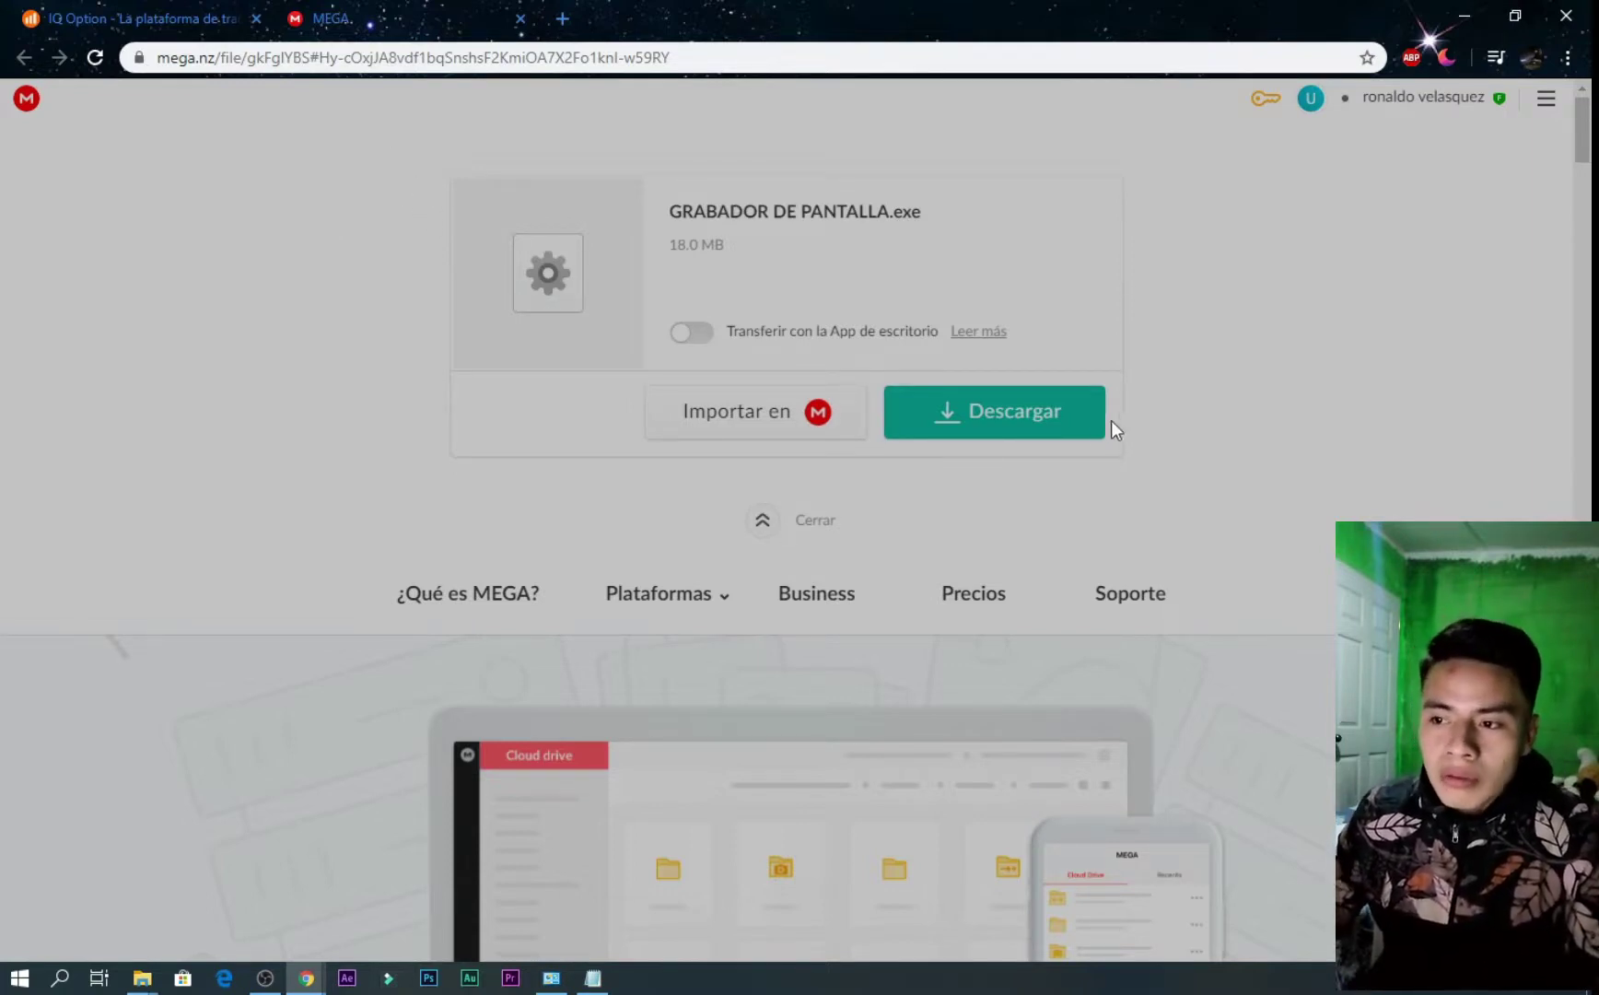
# Download GRABADOR DE PANTALLA.exe from MEGA and show the file in a maximized Descargas folder window
pyautogui.click(969, 416)
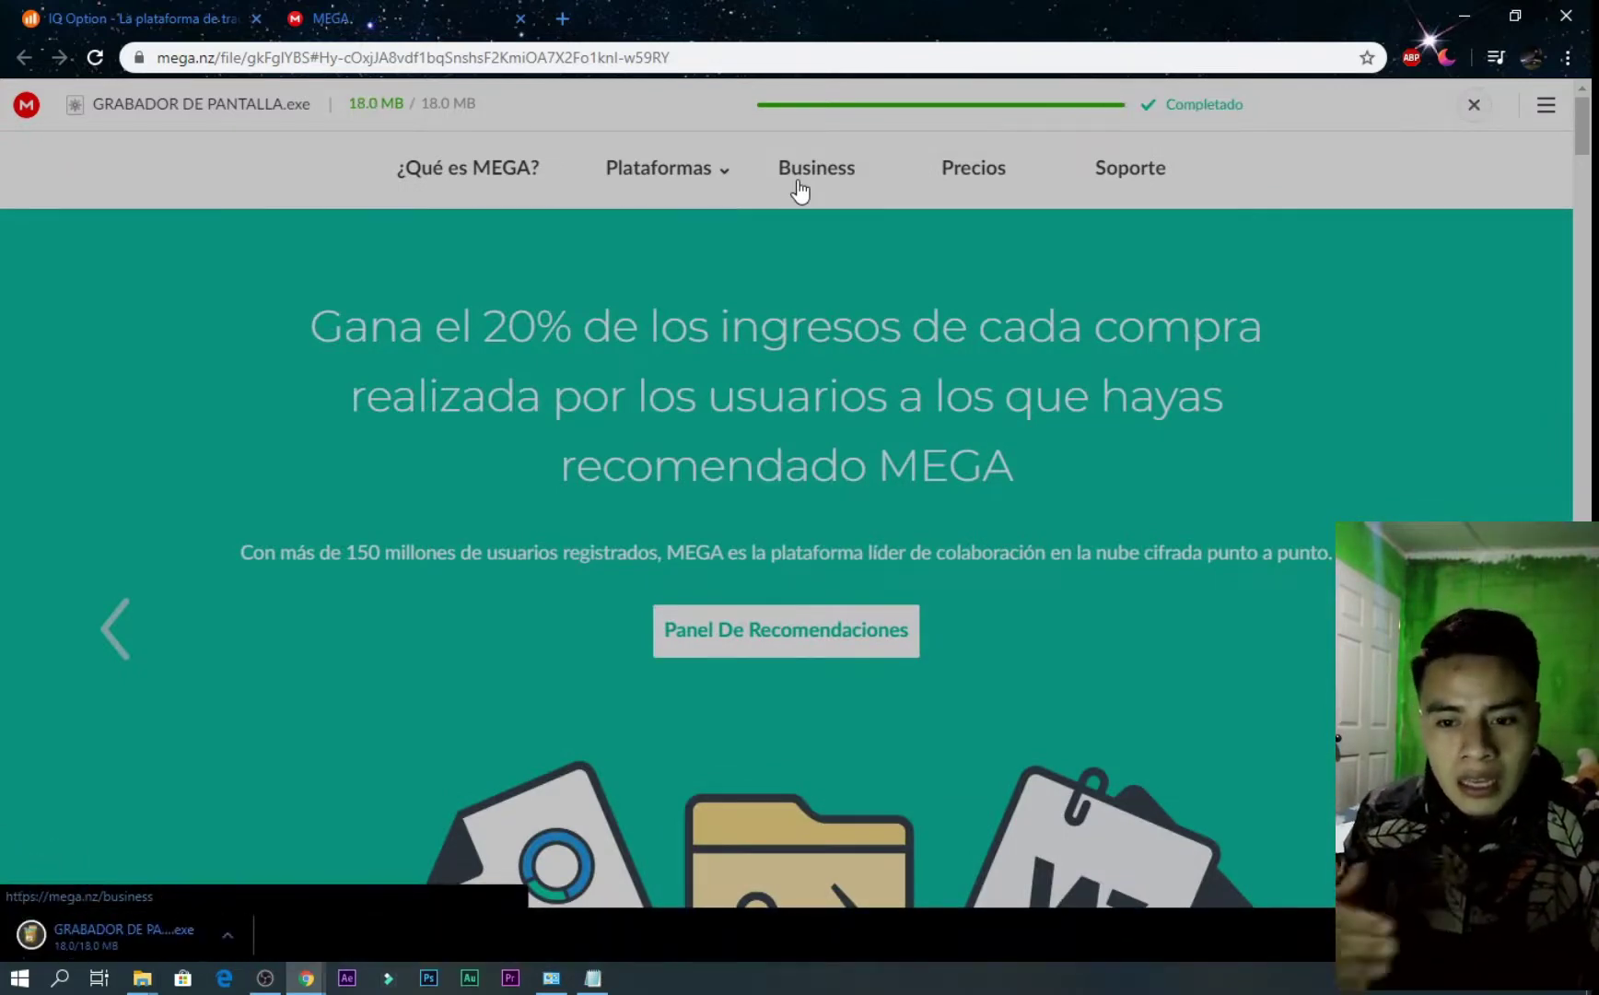
pyautogui.click(231, 932)
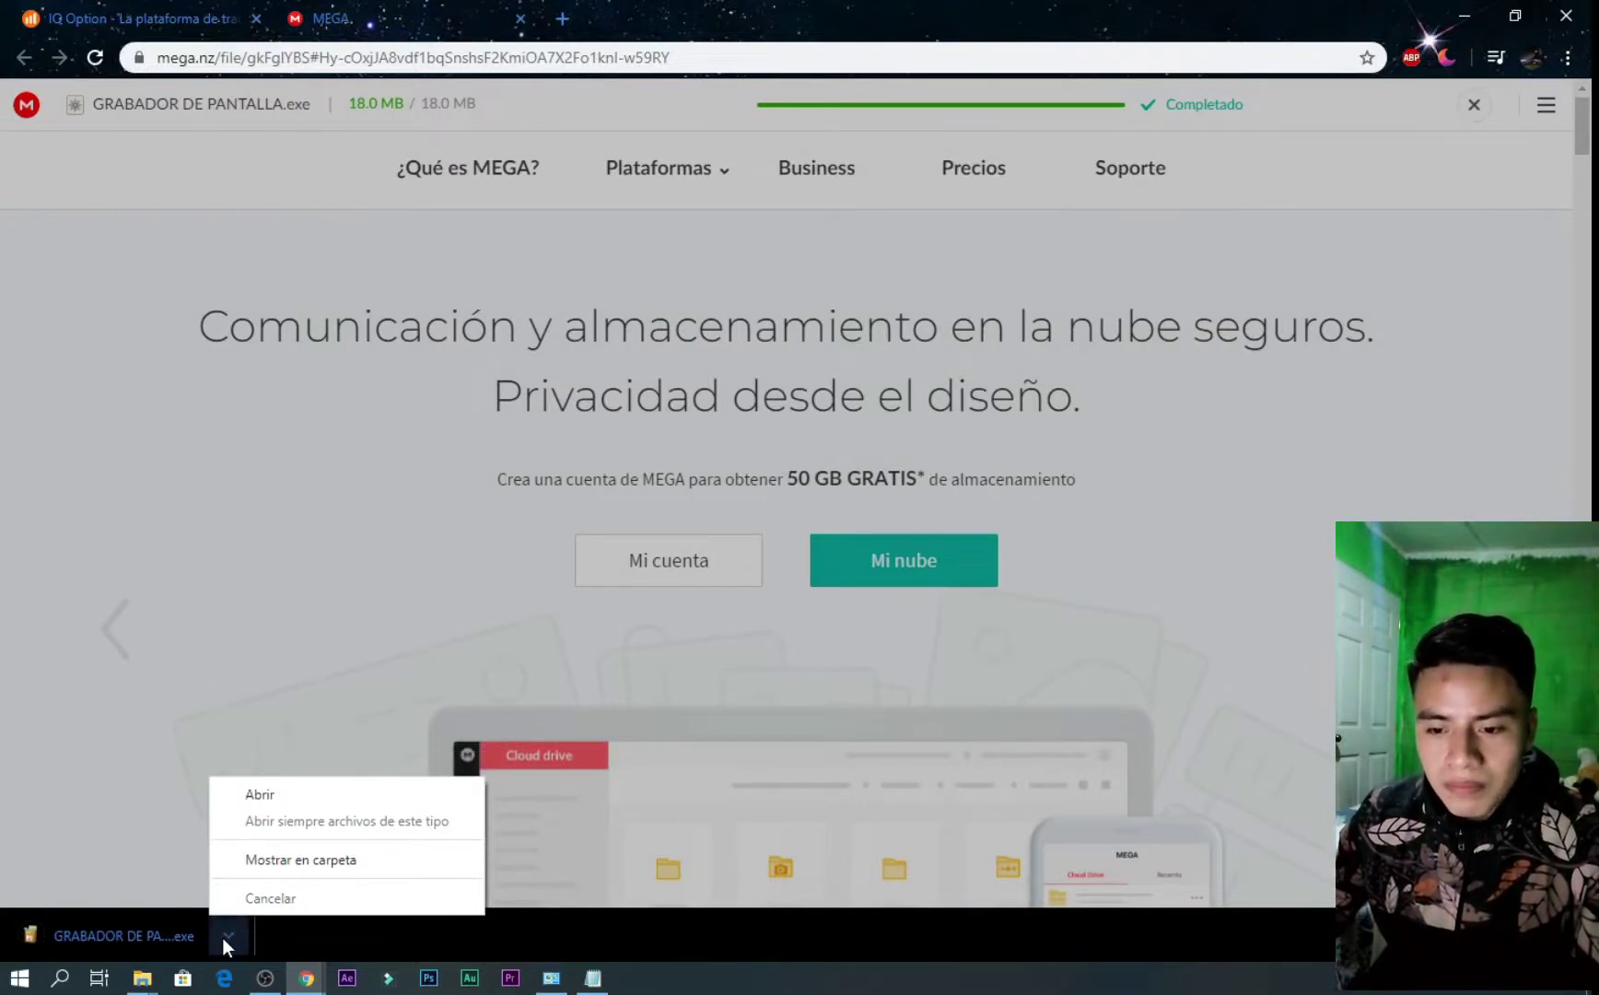
pyautogui.click(302, 860)
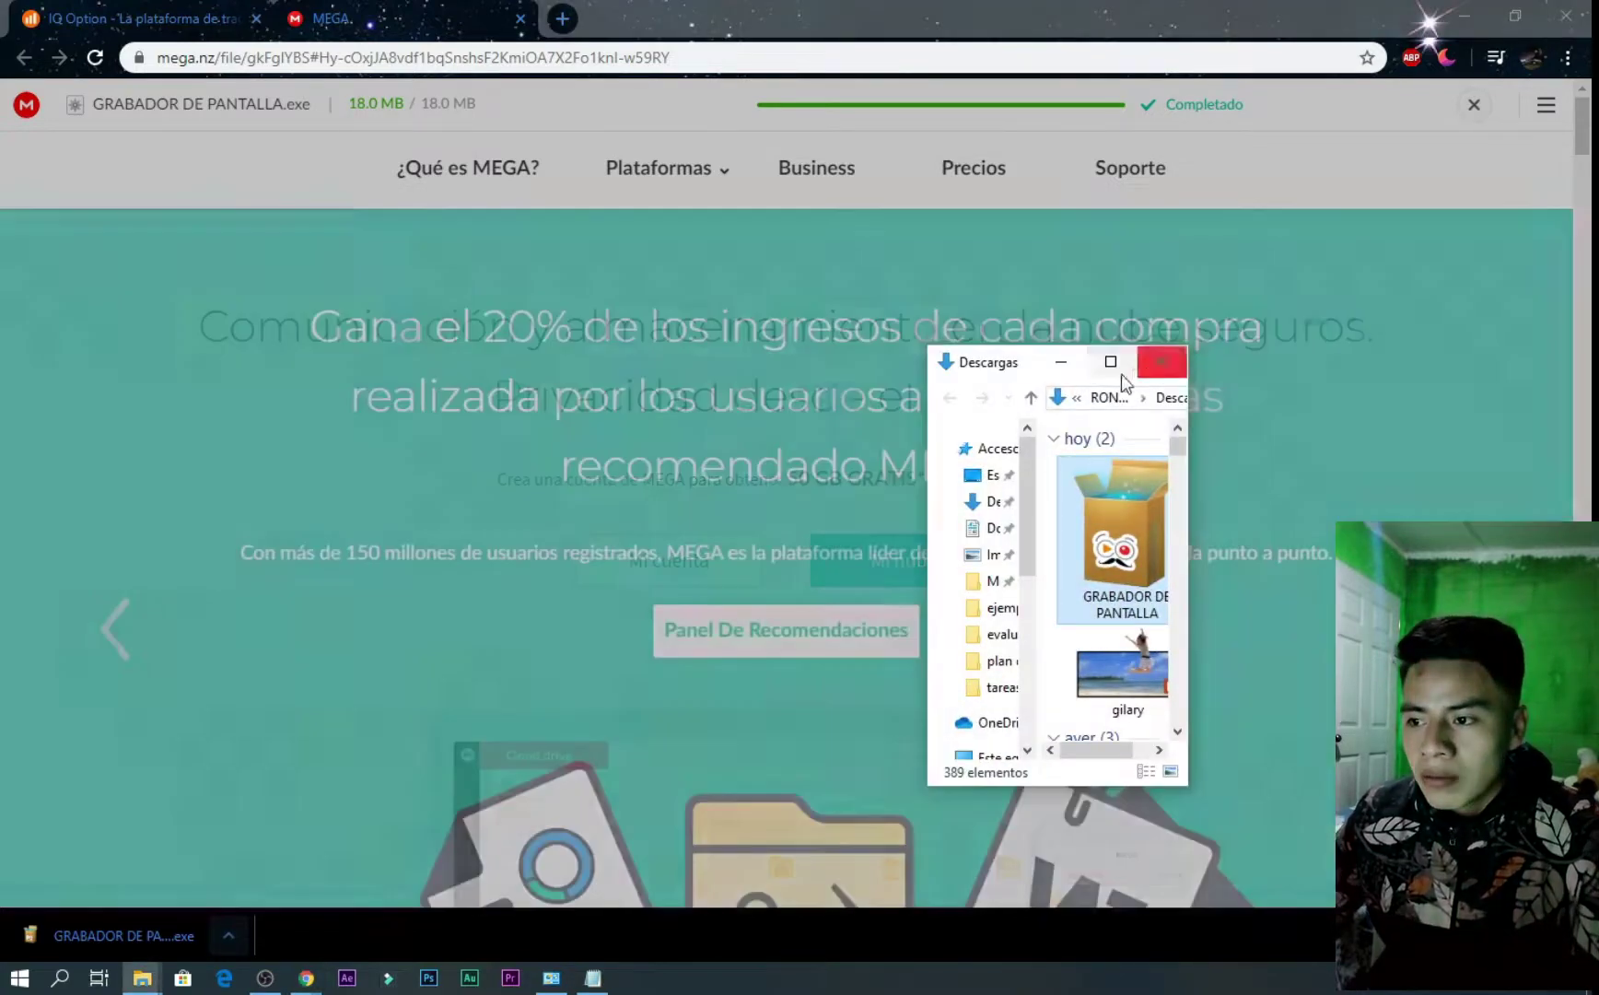
pyautogui.click(1110, 361)
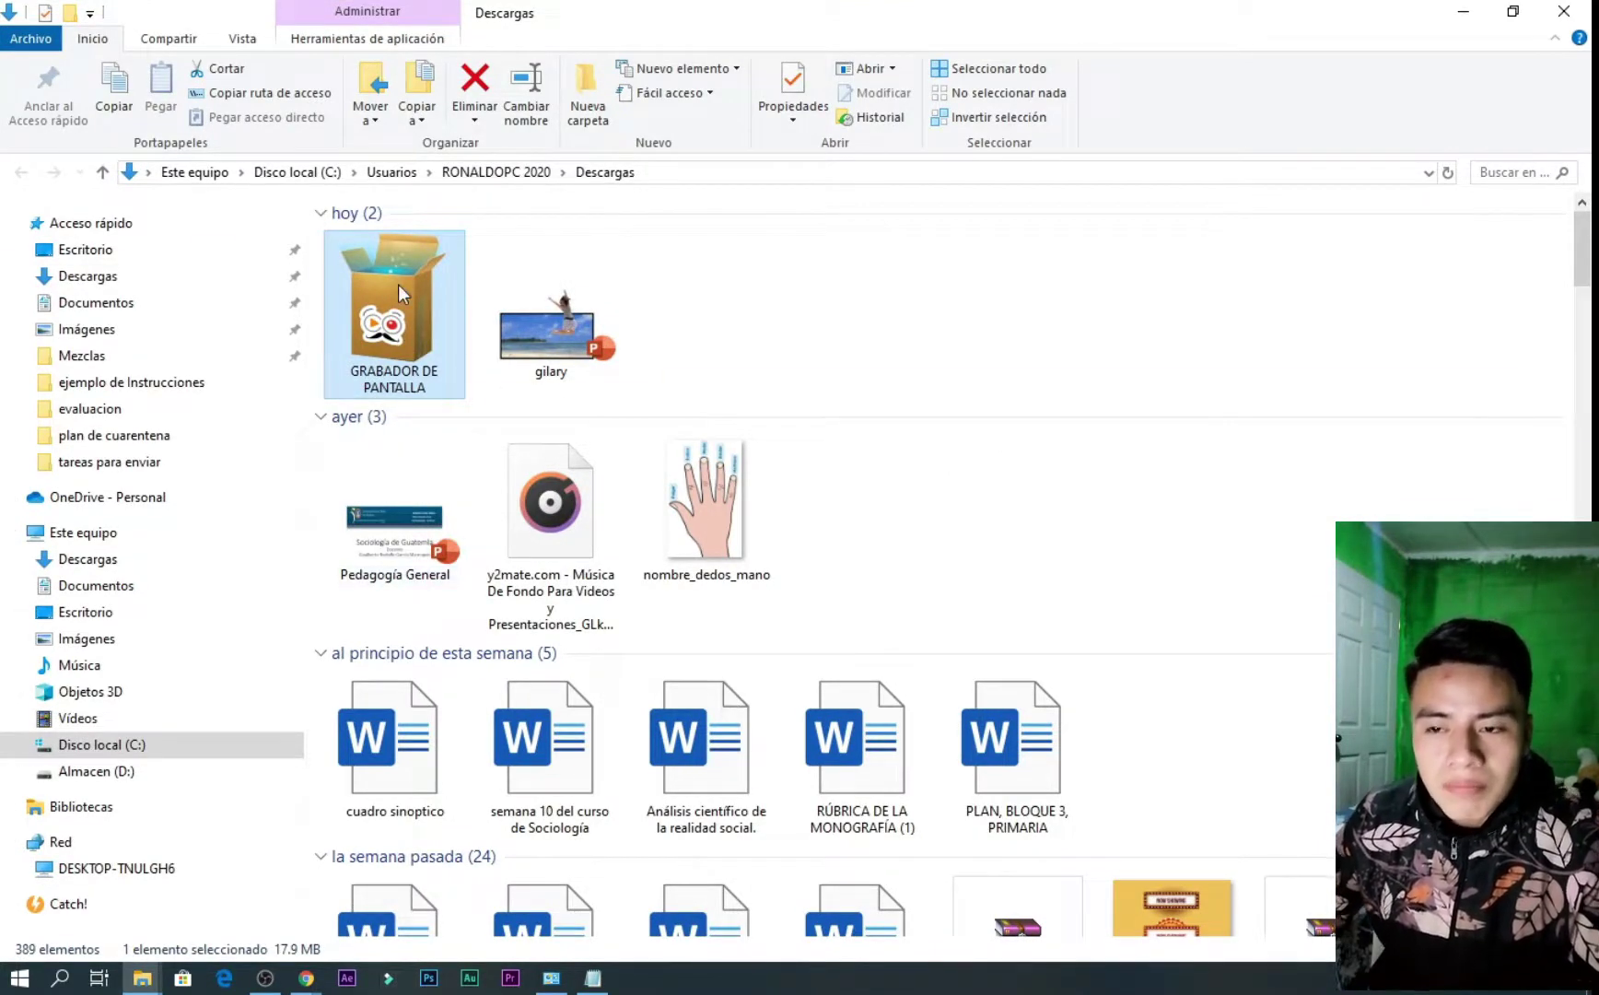
# Run the GRABADOR DE PANTALLA installer as administrator with Español as the setup language
pyautogui.moveTo(399, 285)
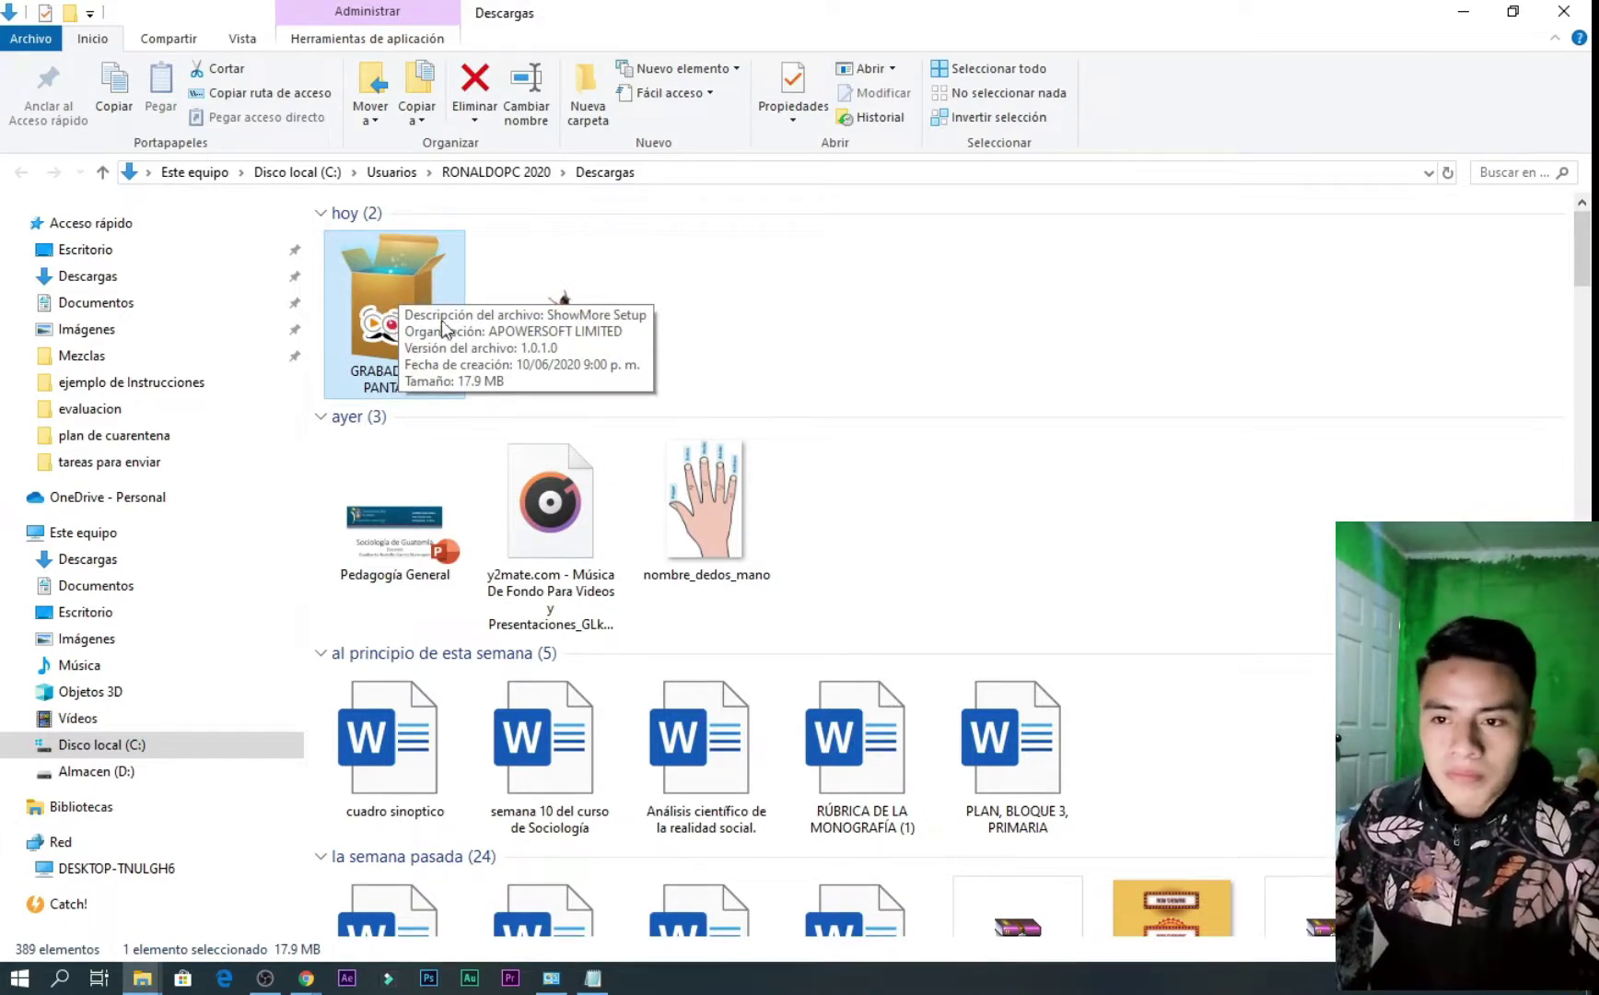
pyautogui.rightClick(393, 288)
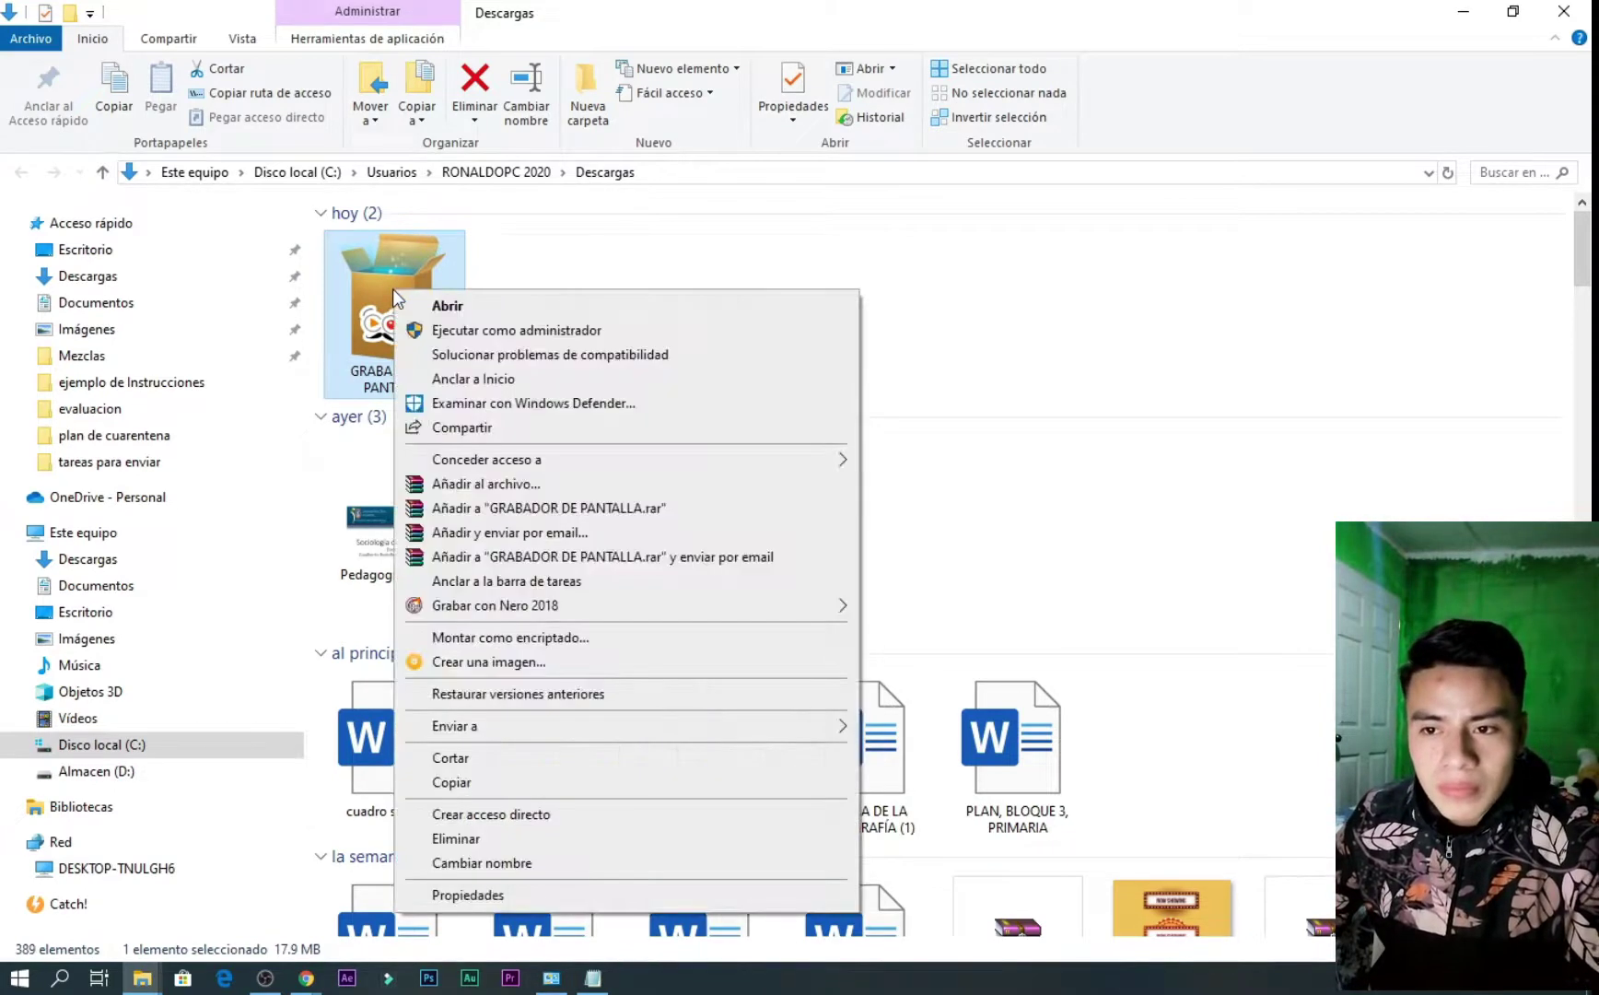
pyautogui.click(437, 337)
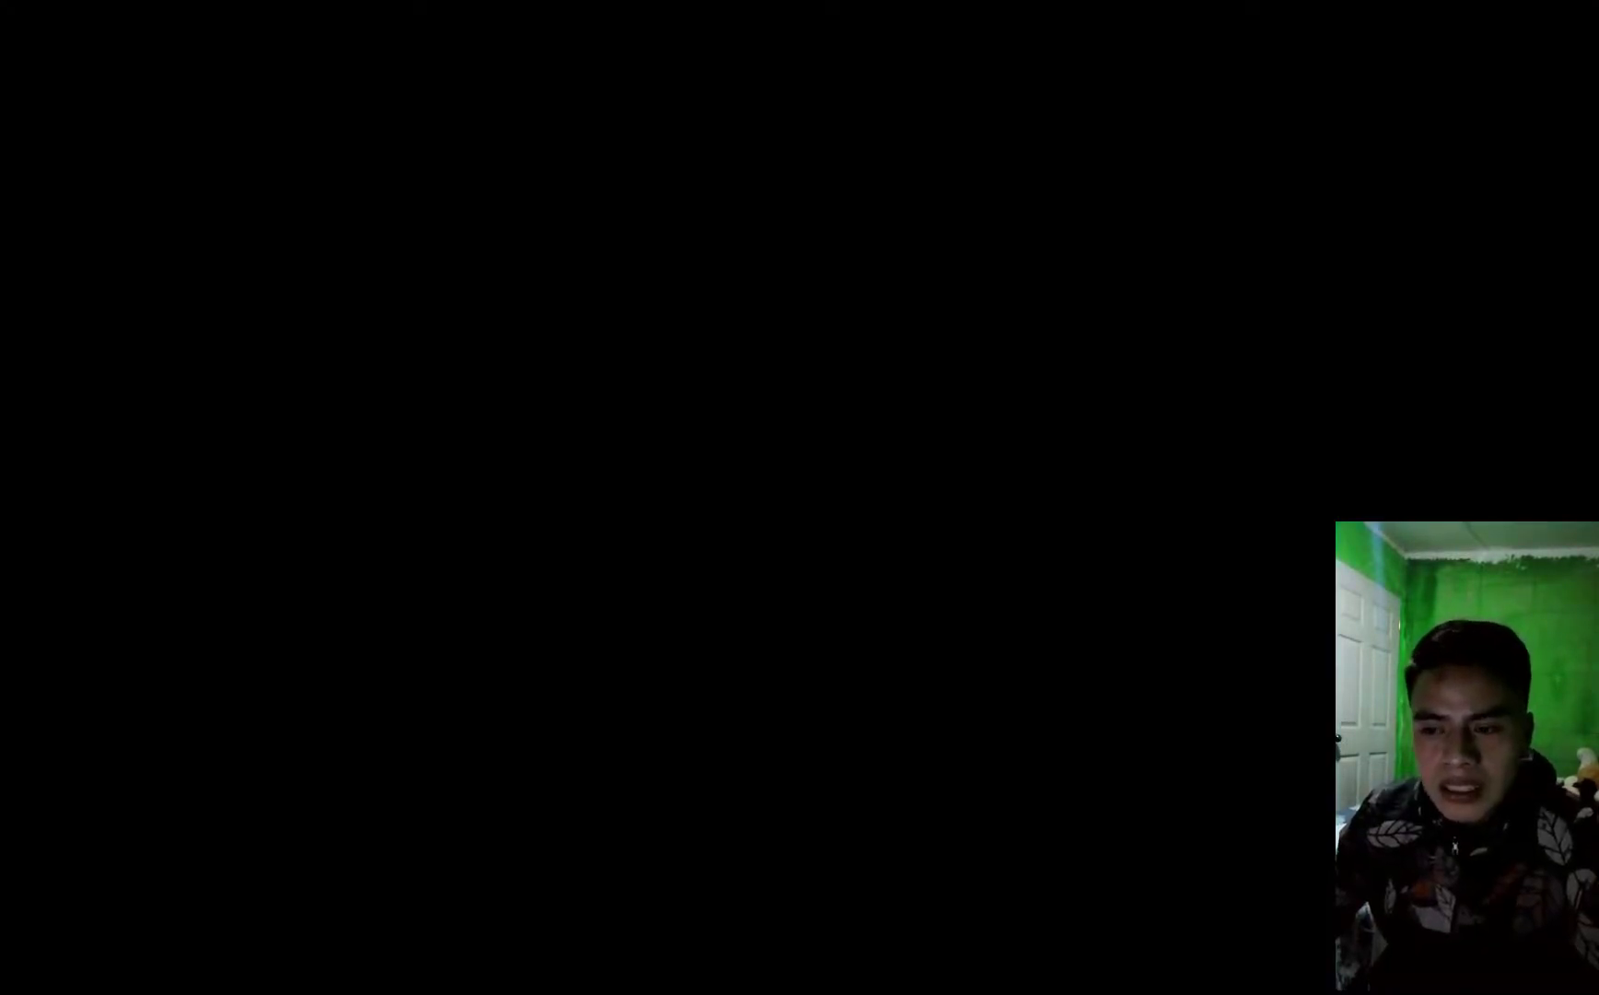
pyautogui.click(613, 565)
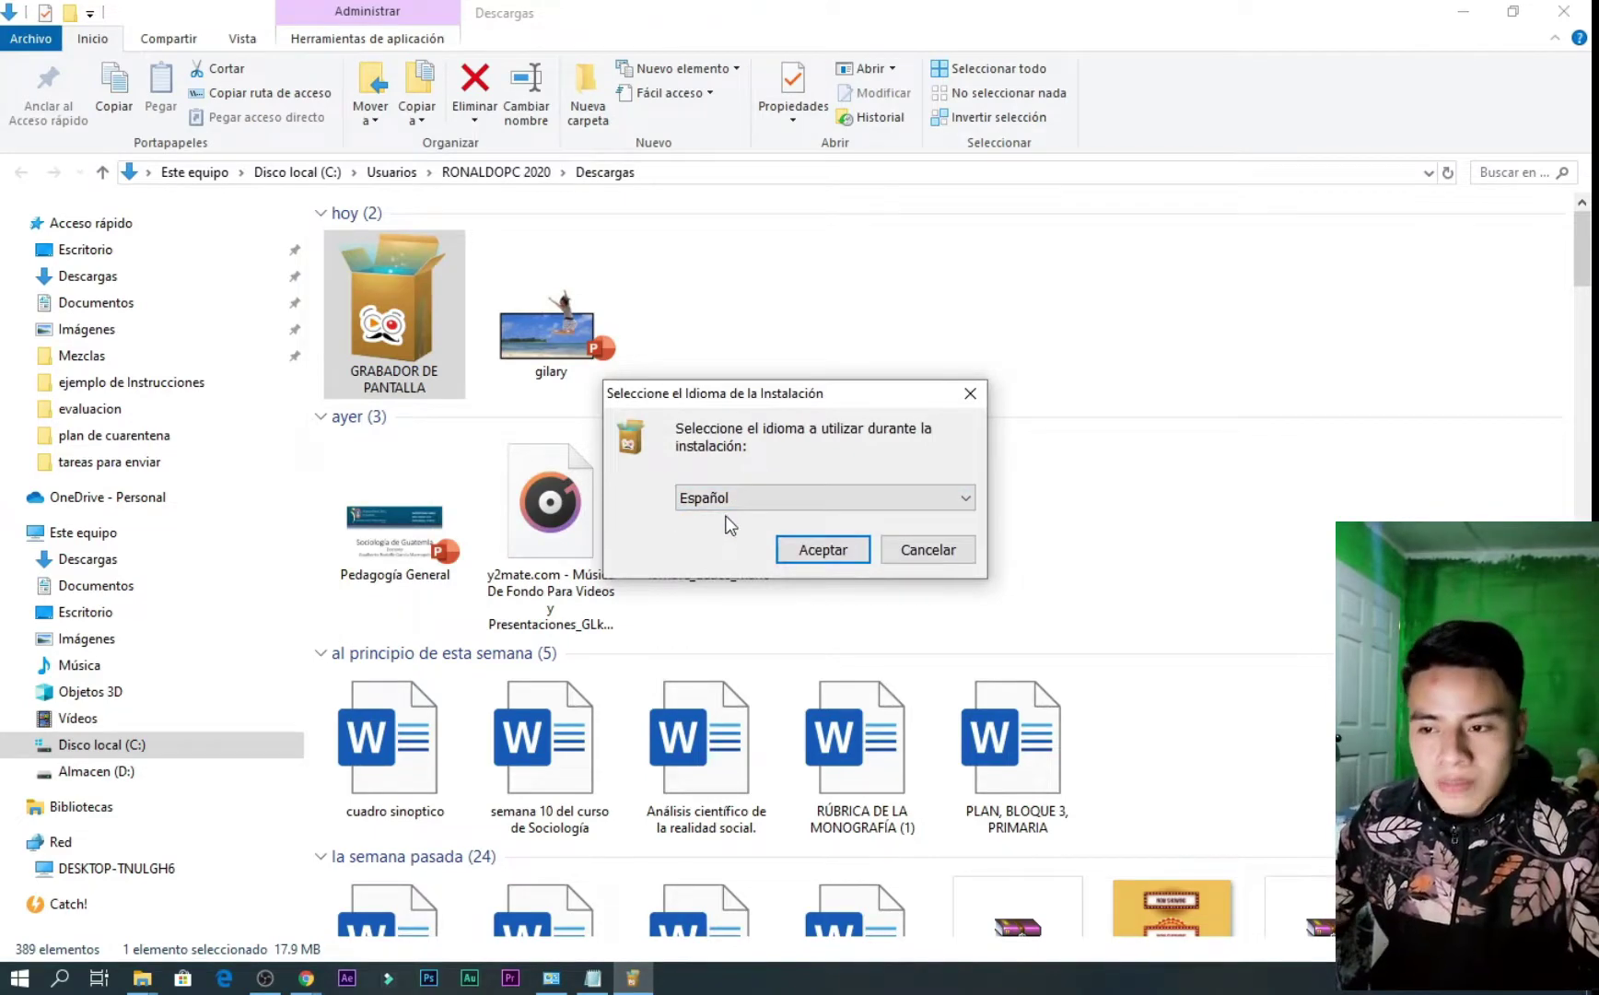
pyautogui.click(819, 551)
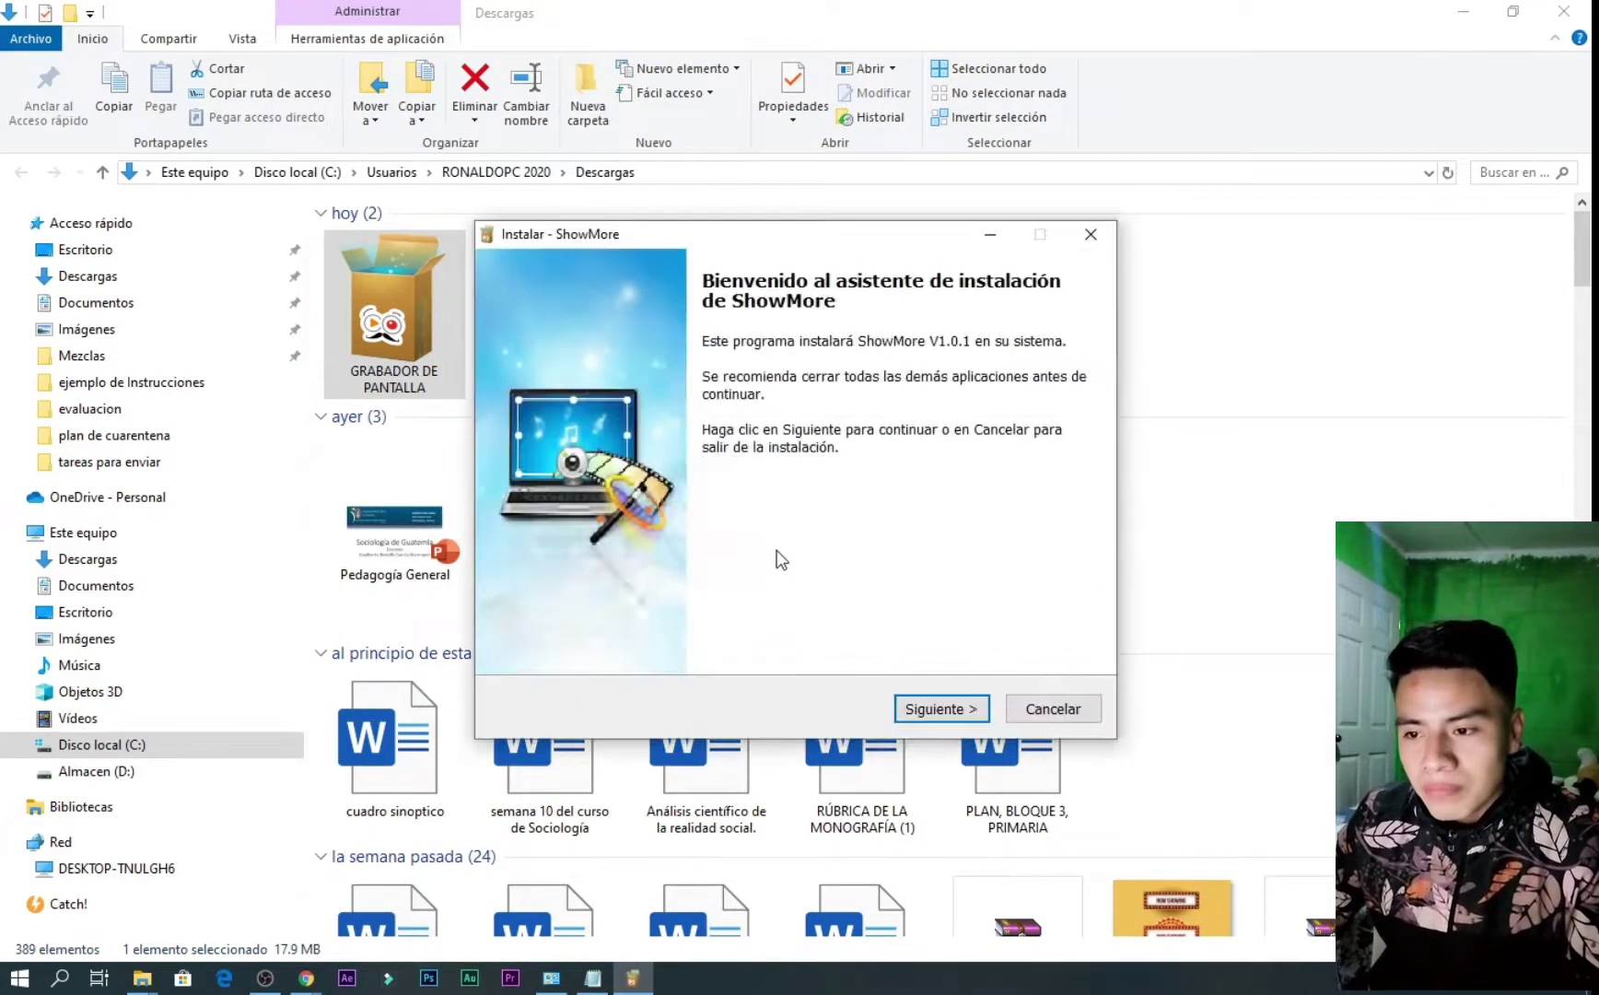
# Continue past the ShowMore welcome page and accept the license agreement
pyautogui.click(921, 708)
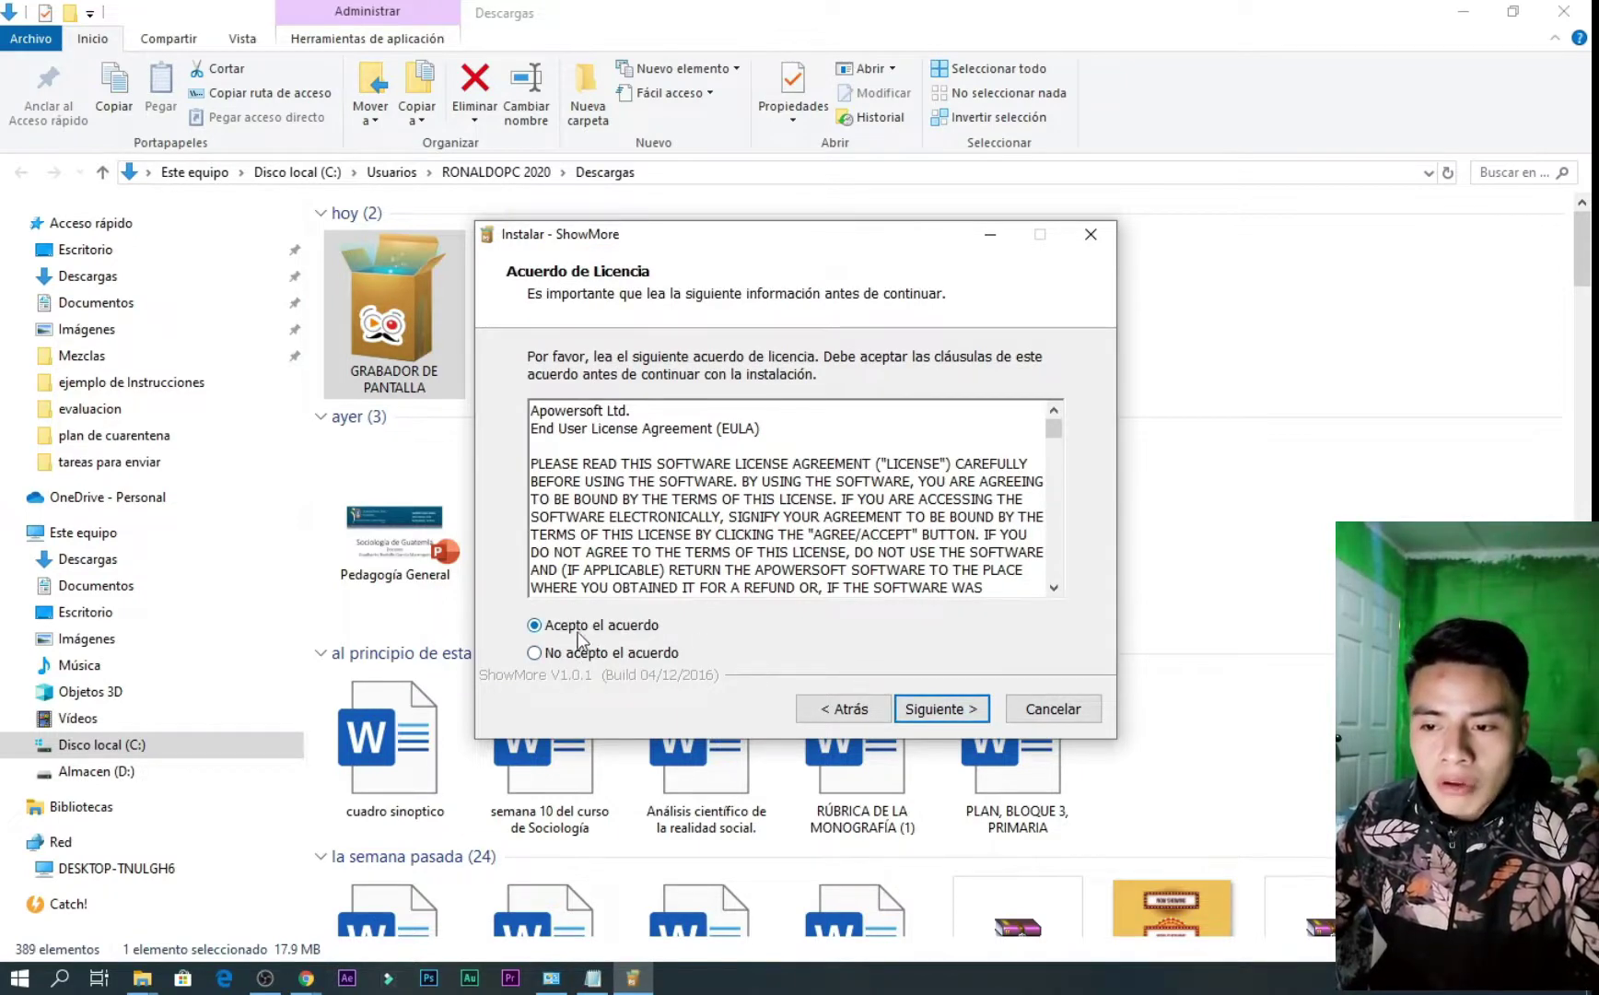
pyautogui.click(538, 654)
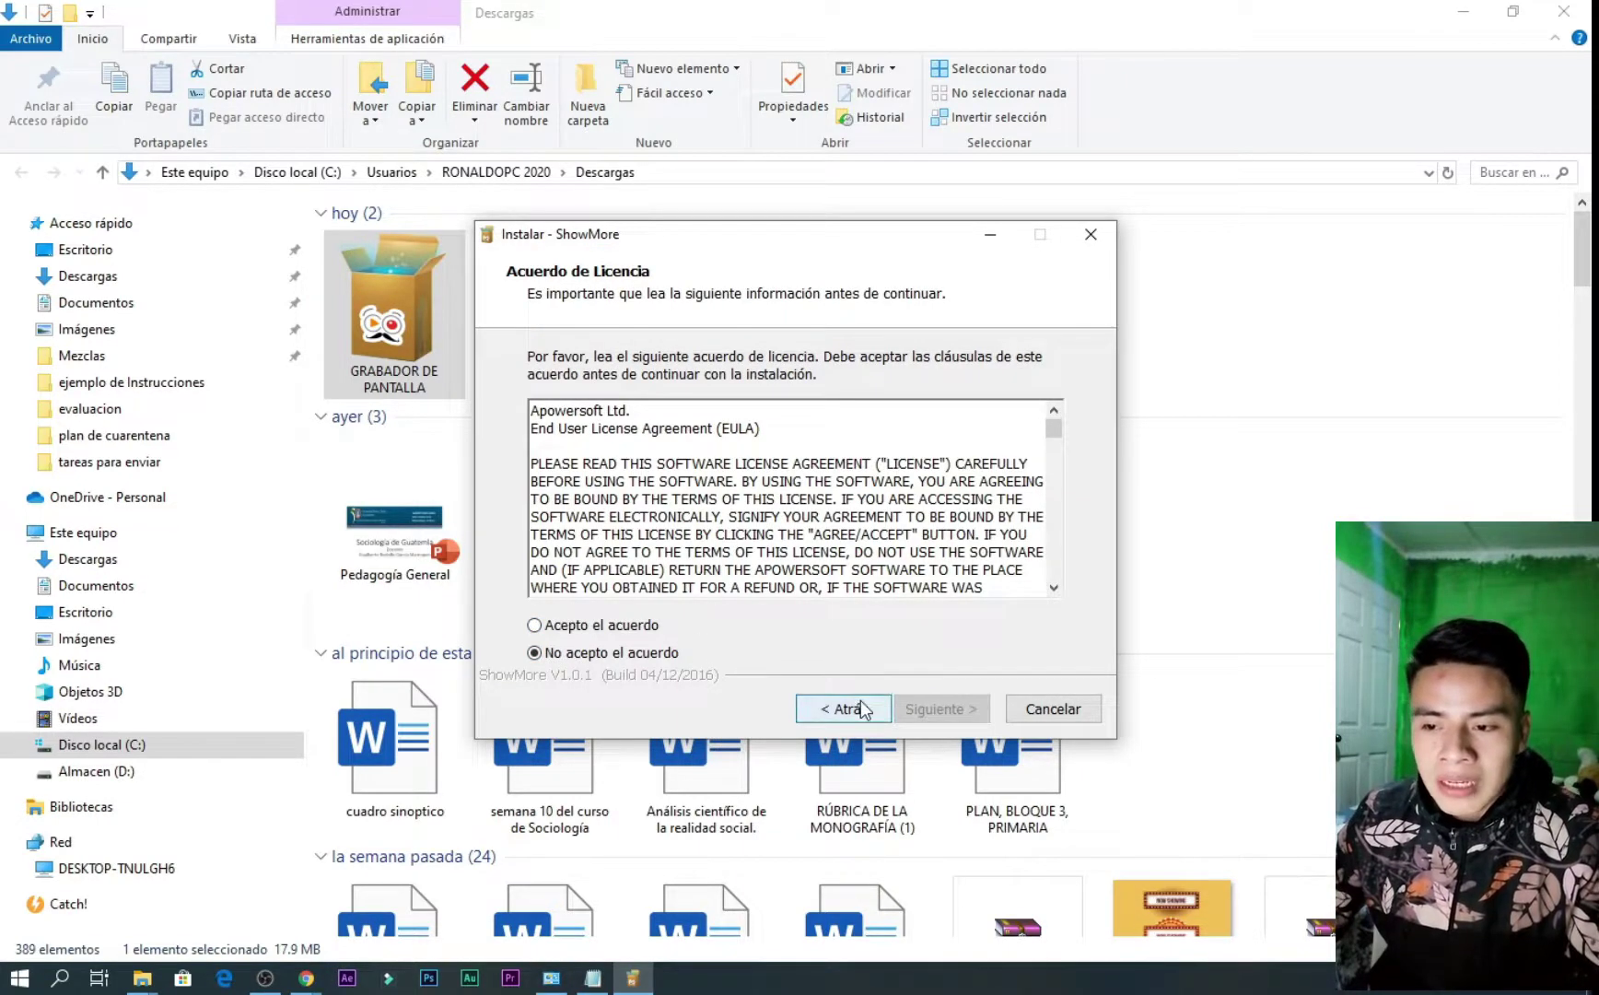
pyautogui.click(590, 626)
pyautogui.click(937, 710)
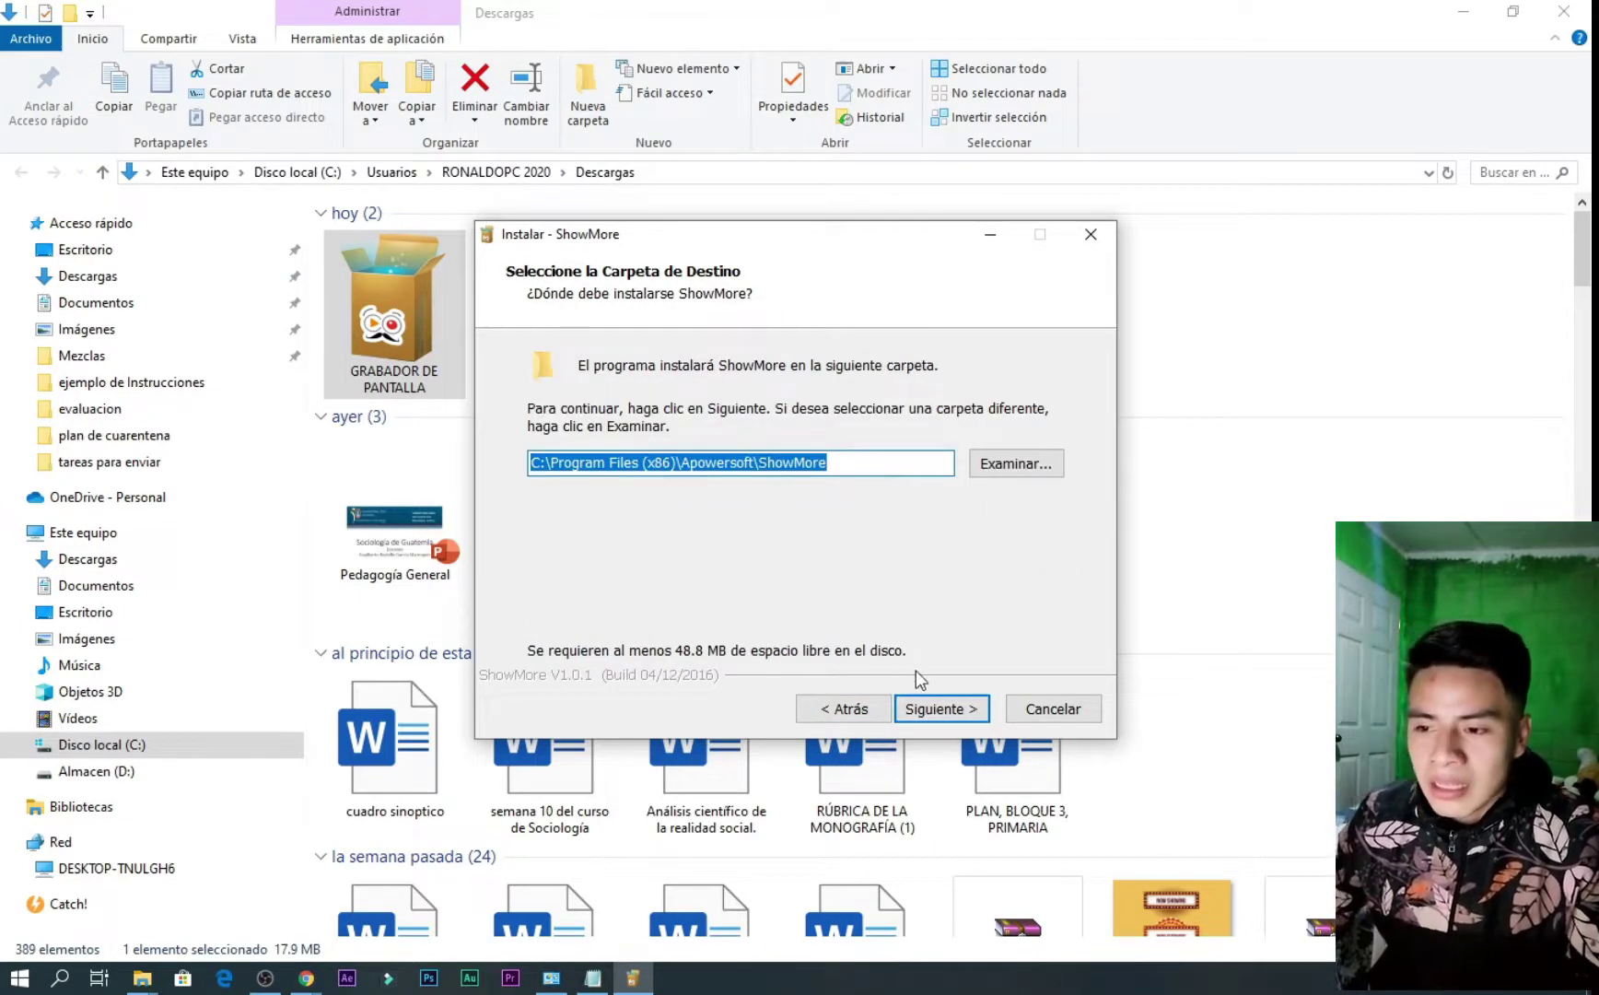
# Install ShowMore in the default folder with only the desktop icon, and finish setup with Ejecutar ShowMore disabled
pyautogui.click(924, 709)
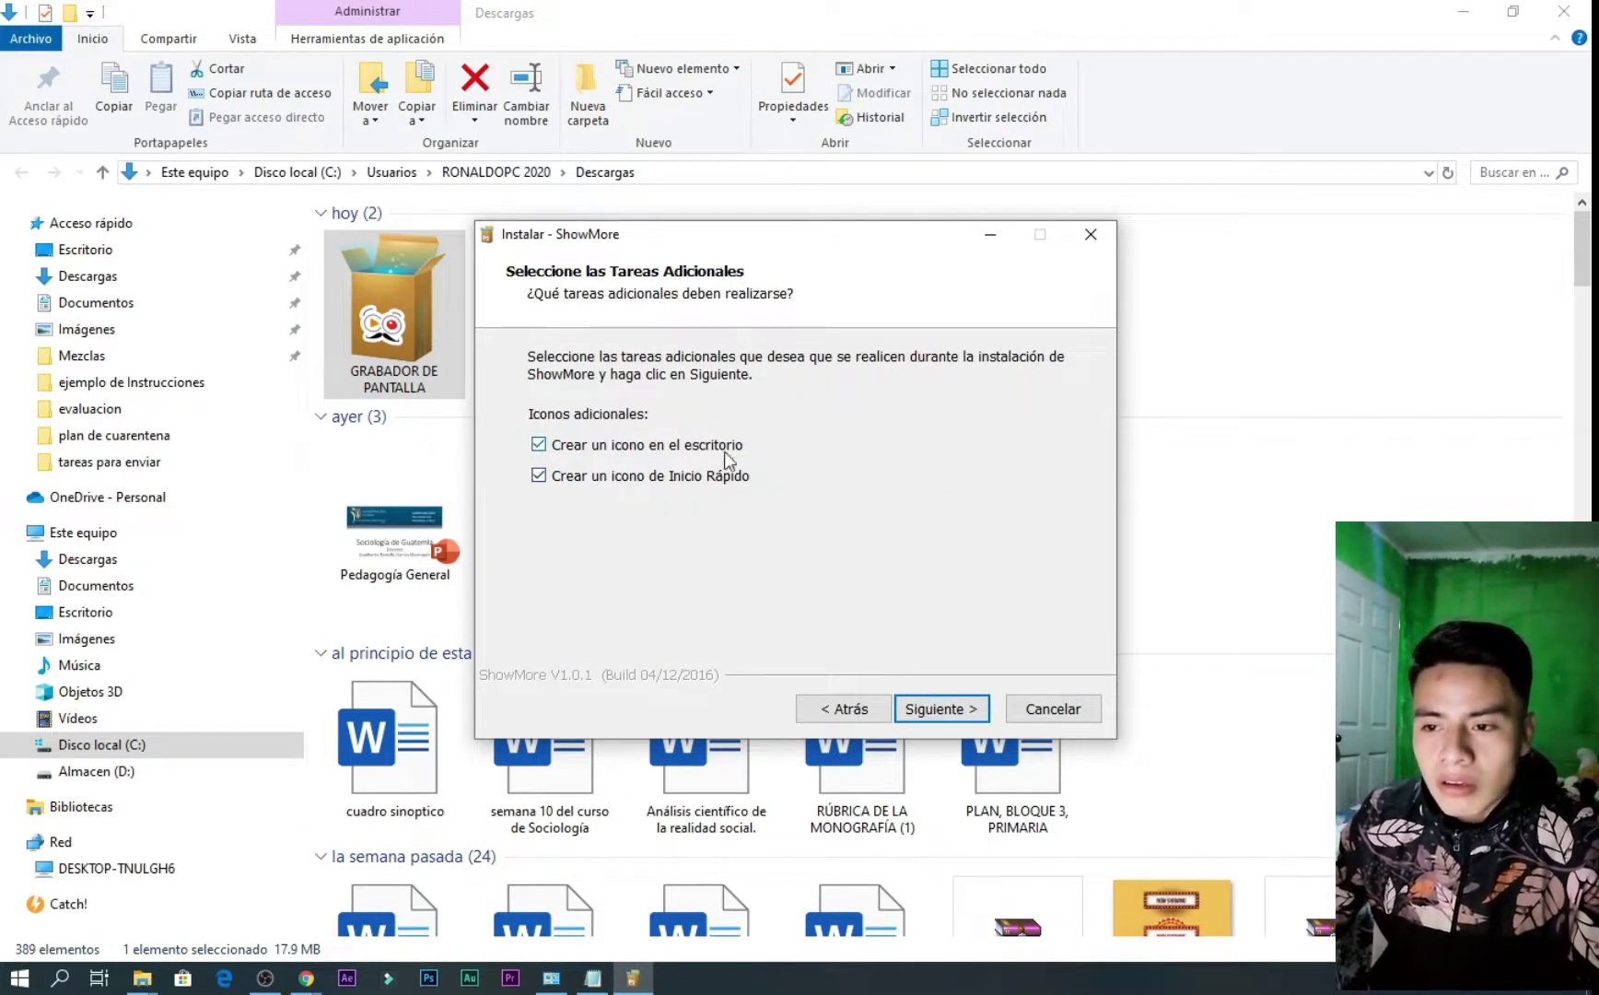
pyautogui.click(563, 476)
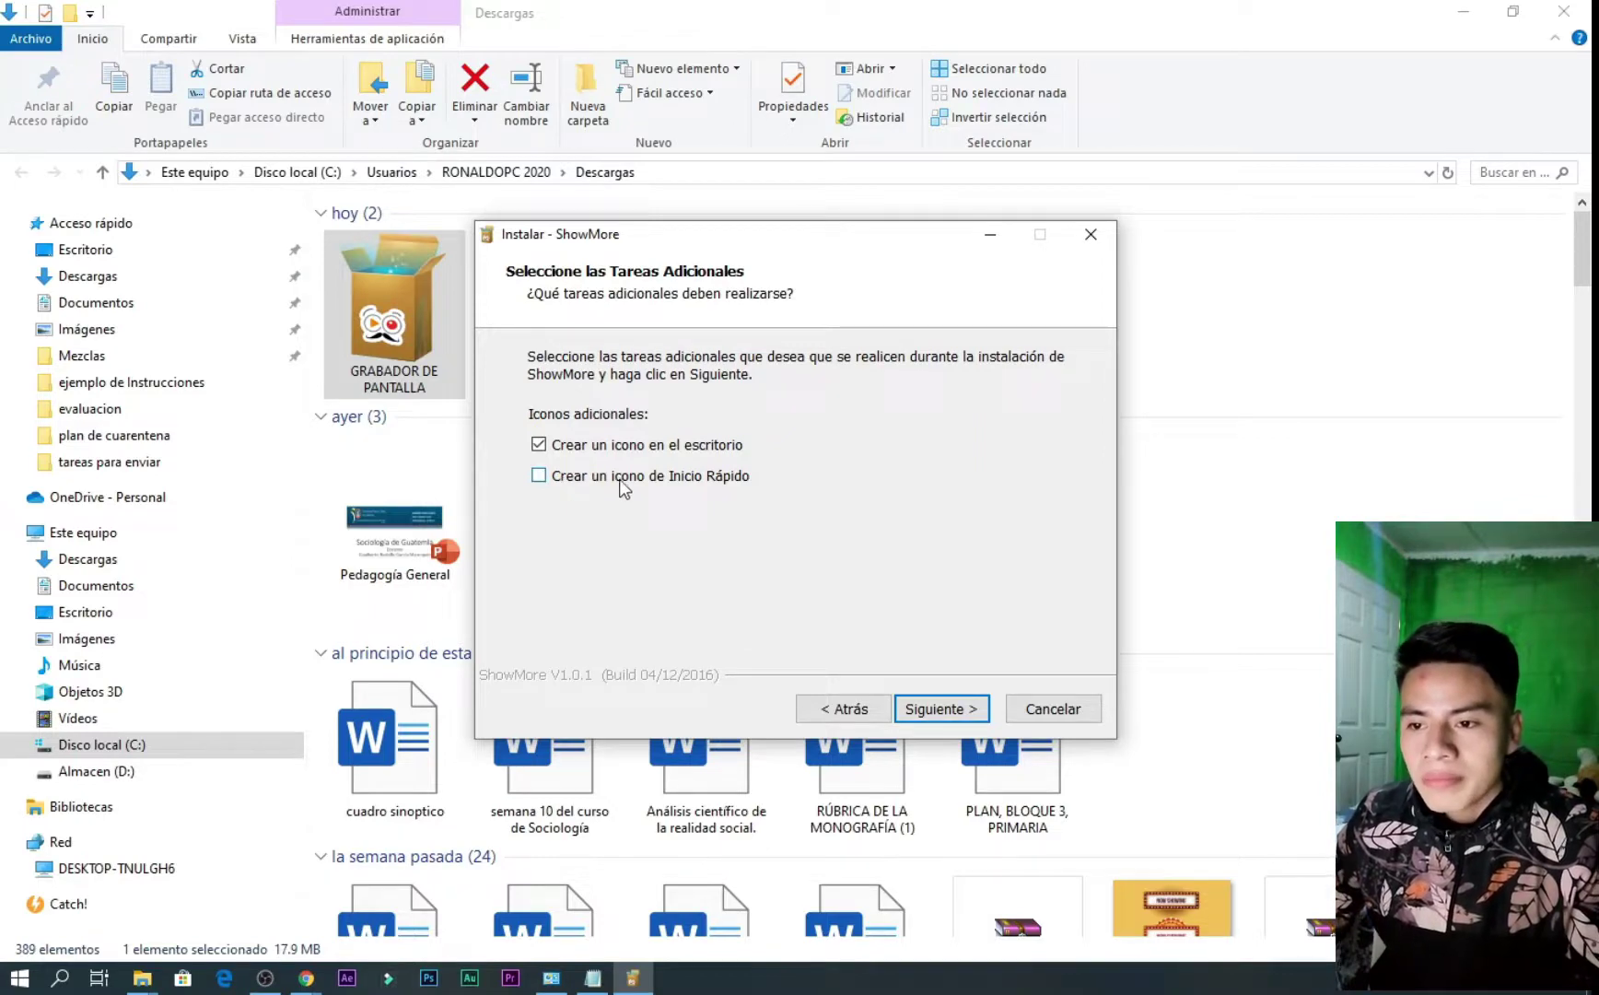
pyautogui.click(925, 707)
pyautogui.click(922, 707)
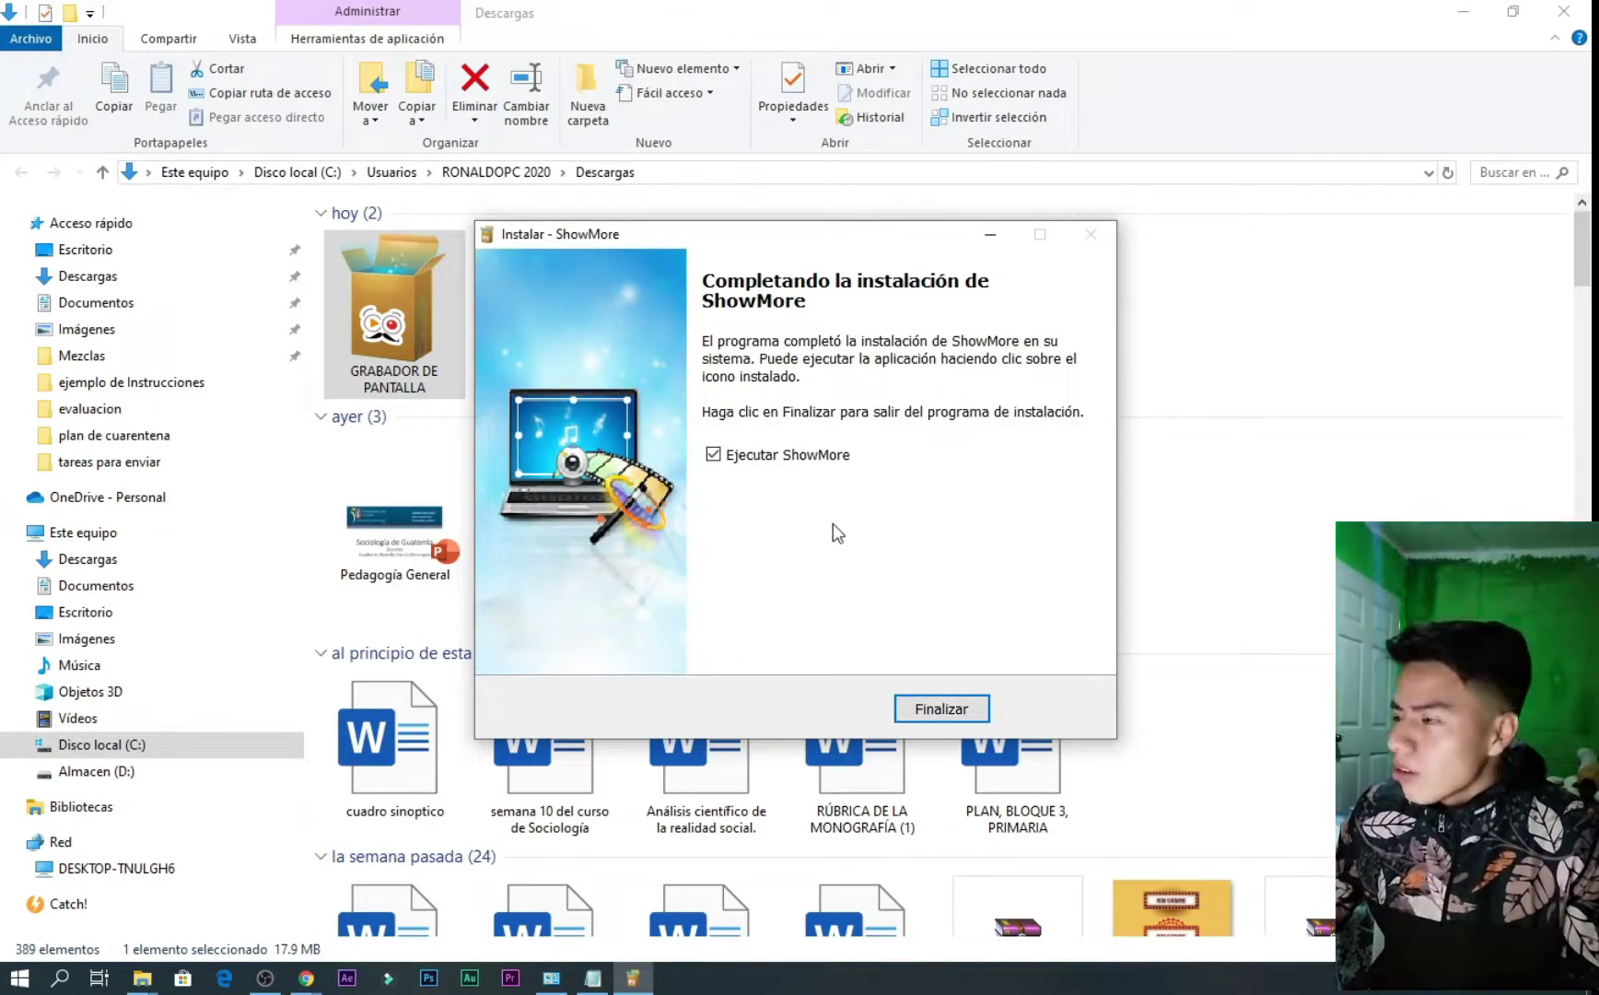
pyautogui.click(713, 454)
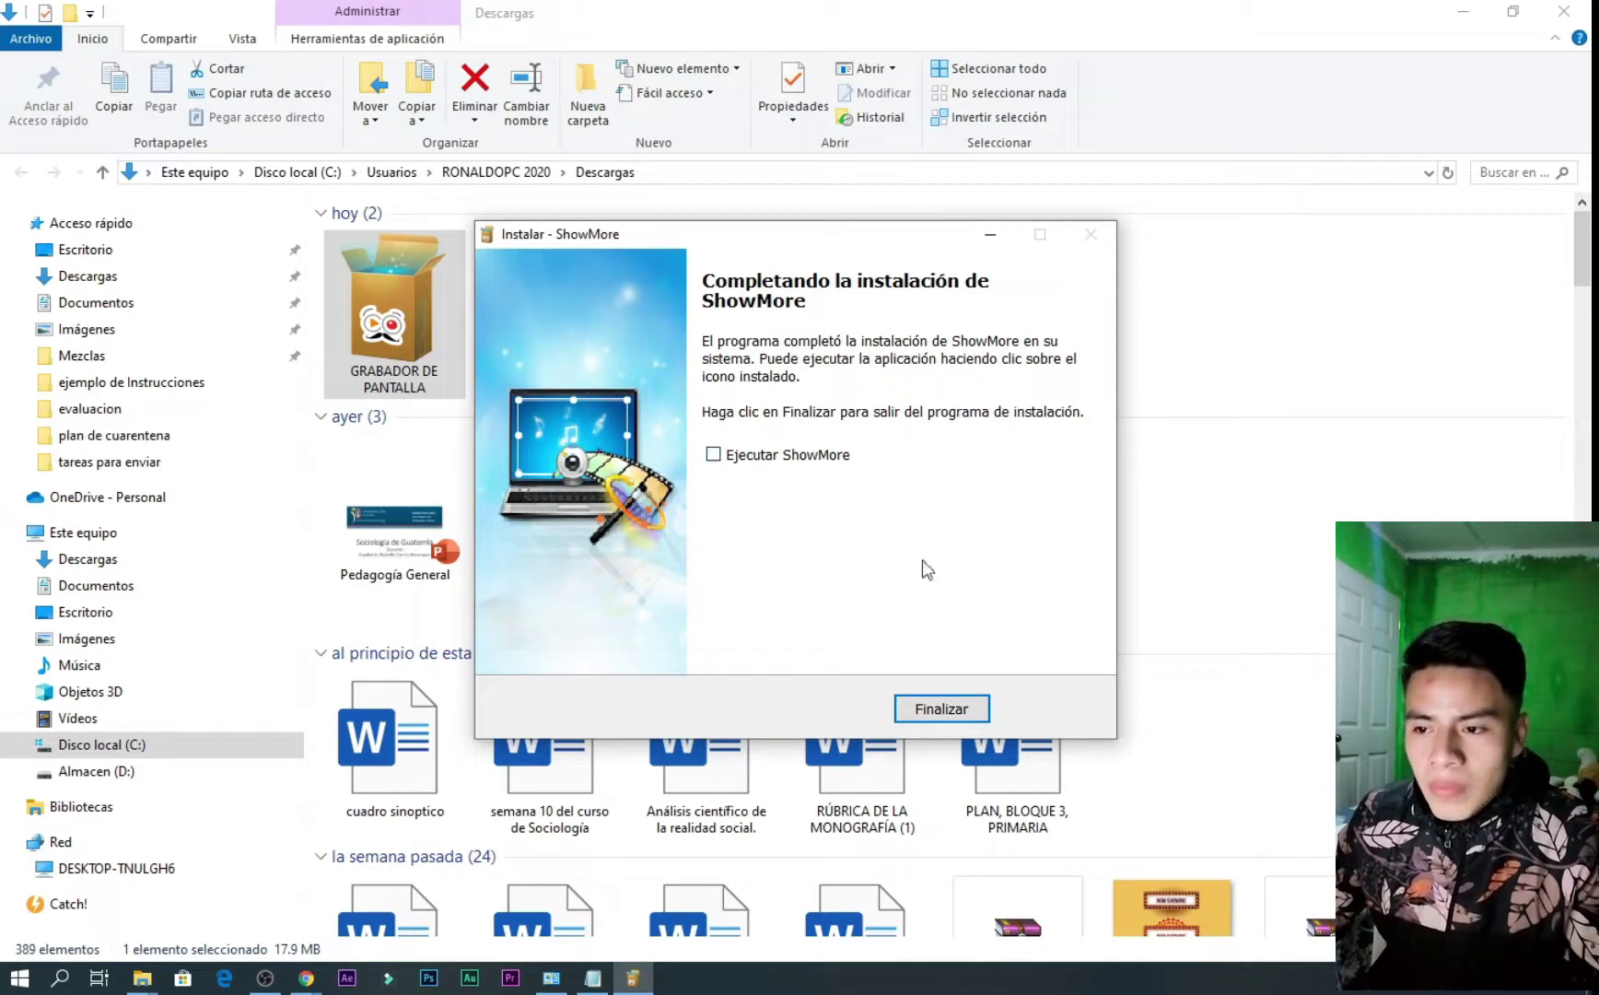
pyautogui.click(931, 710)
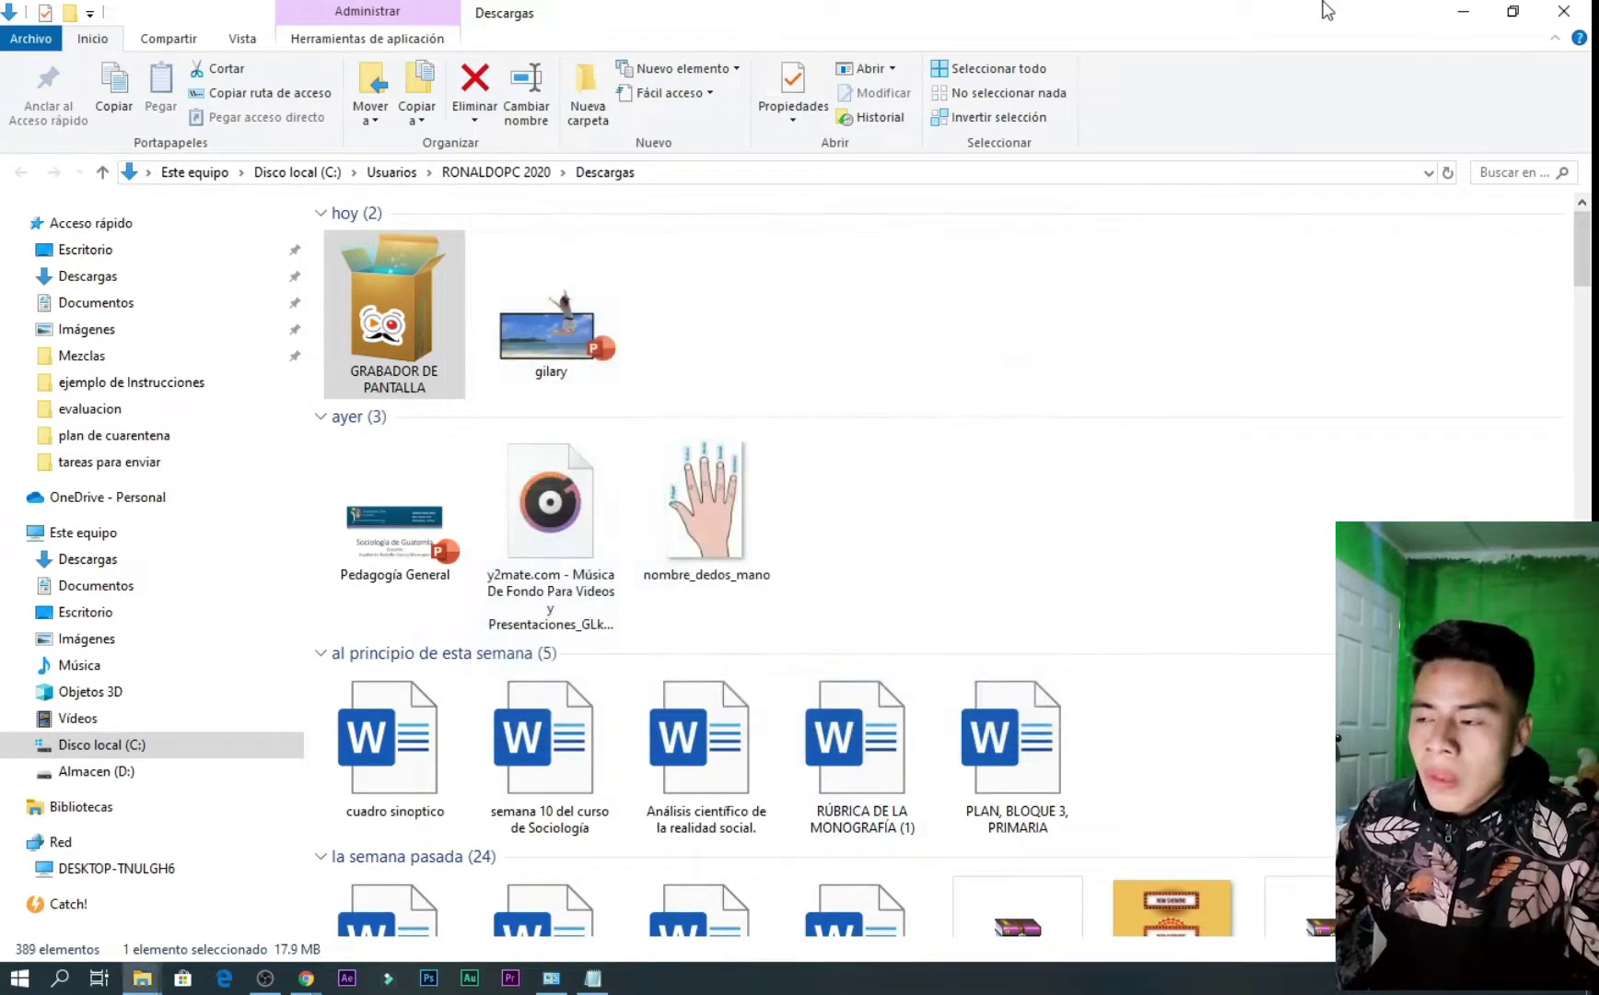
# Minimize all open windows and refresh the desktop
pyautogui.click(1463, 13)
pyautogui.click(1457, 20)
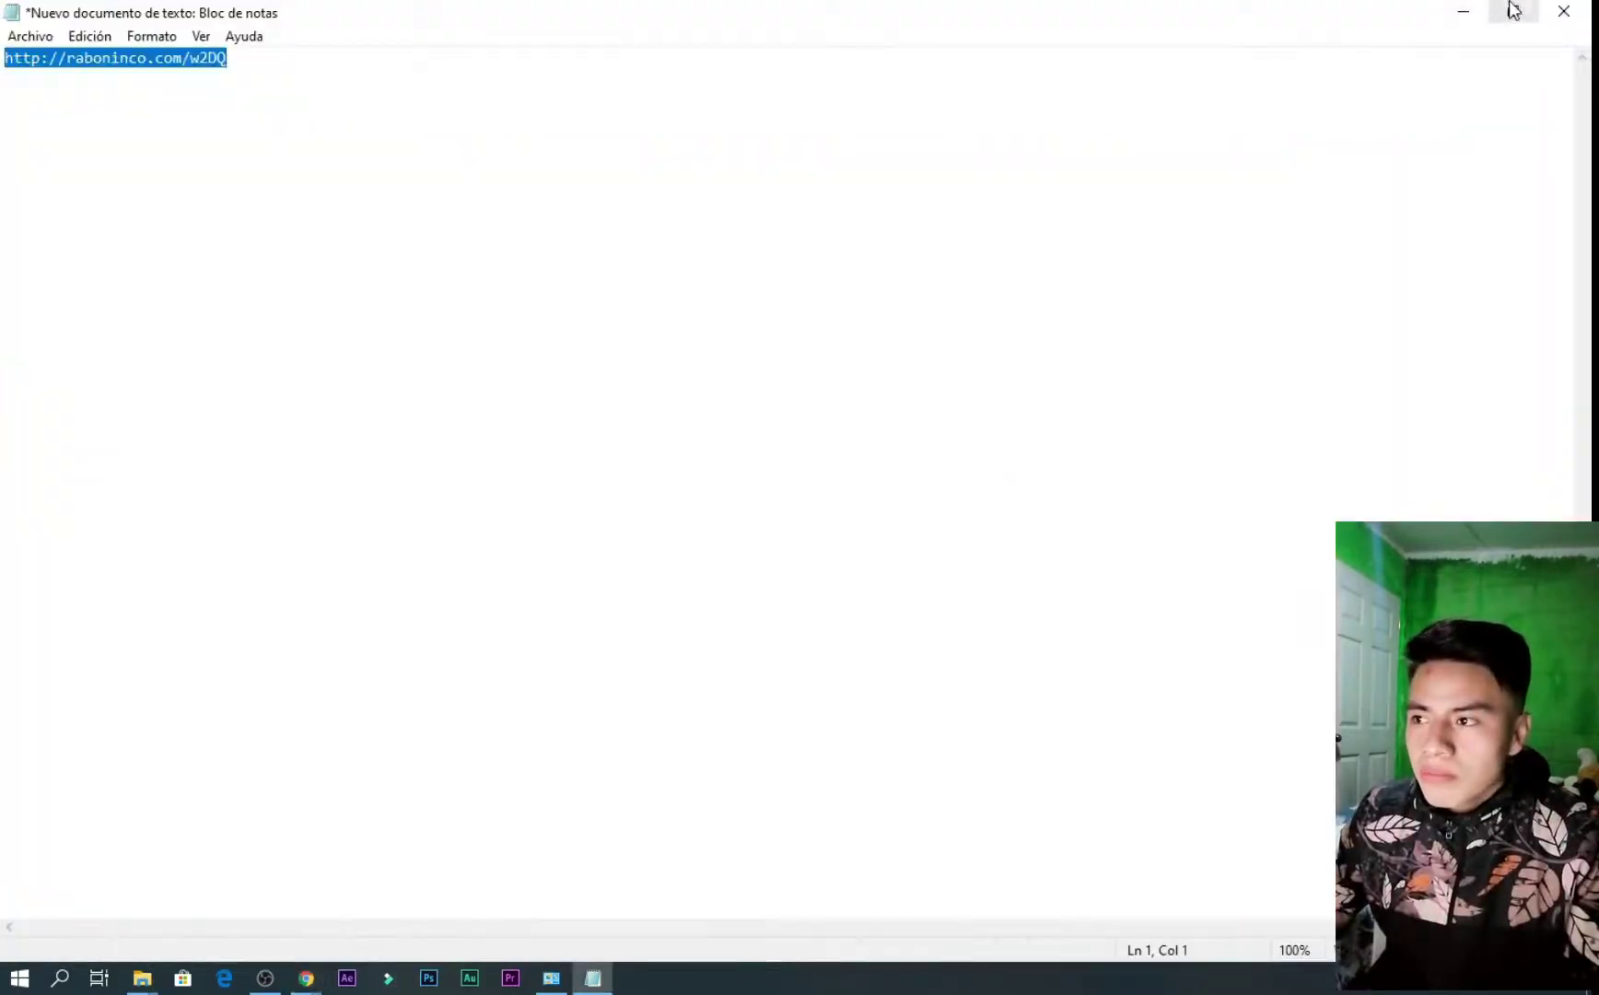
pyautogui.click(1462, 15)
pyautogui.click(1464, 13)
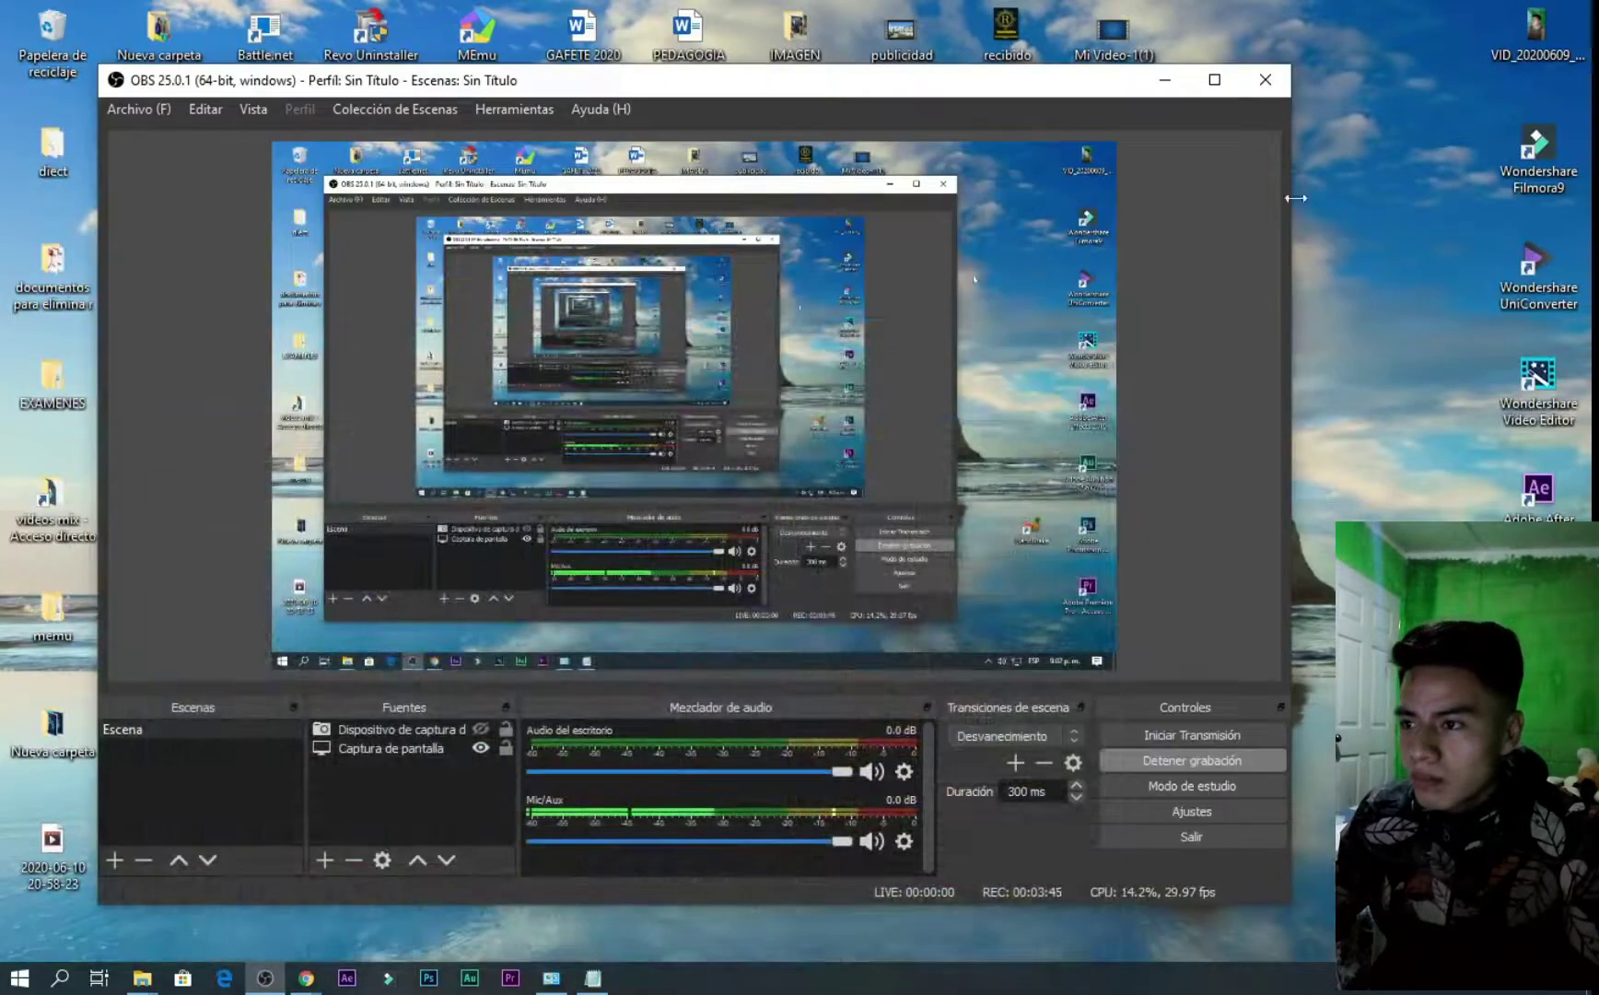
pyautogui.click(1165, 79)
pyautogui.rightClick(1290, 162)
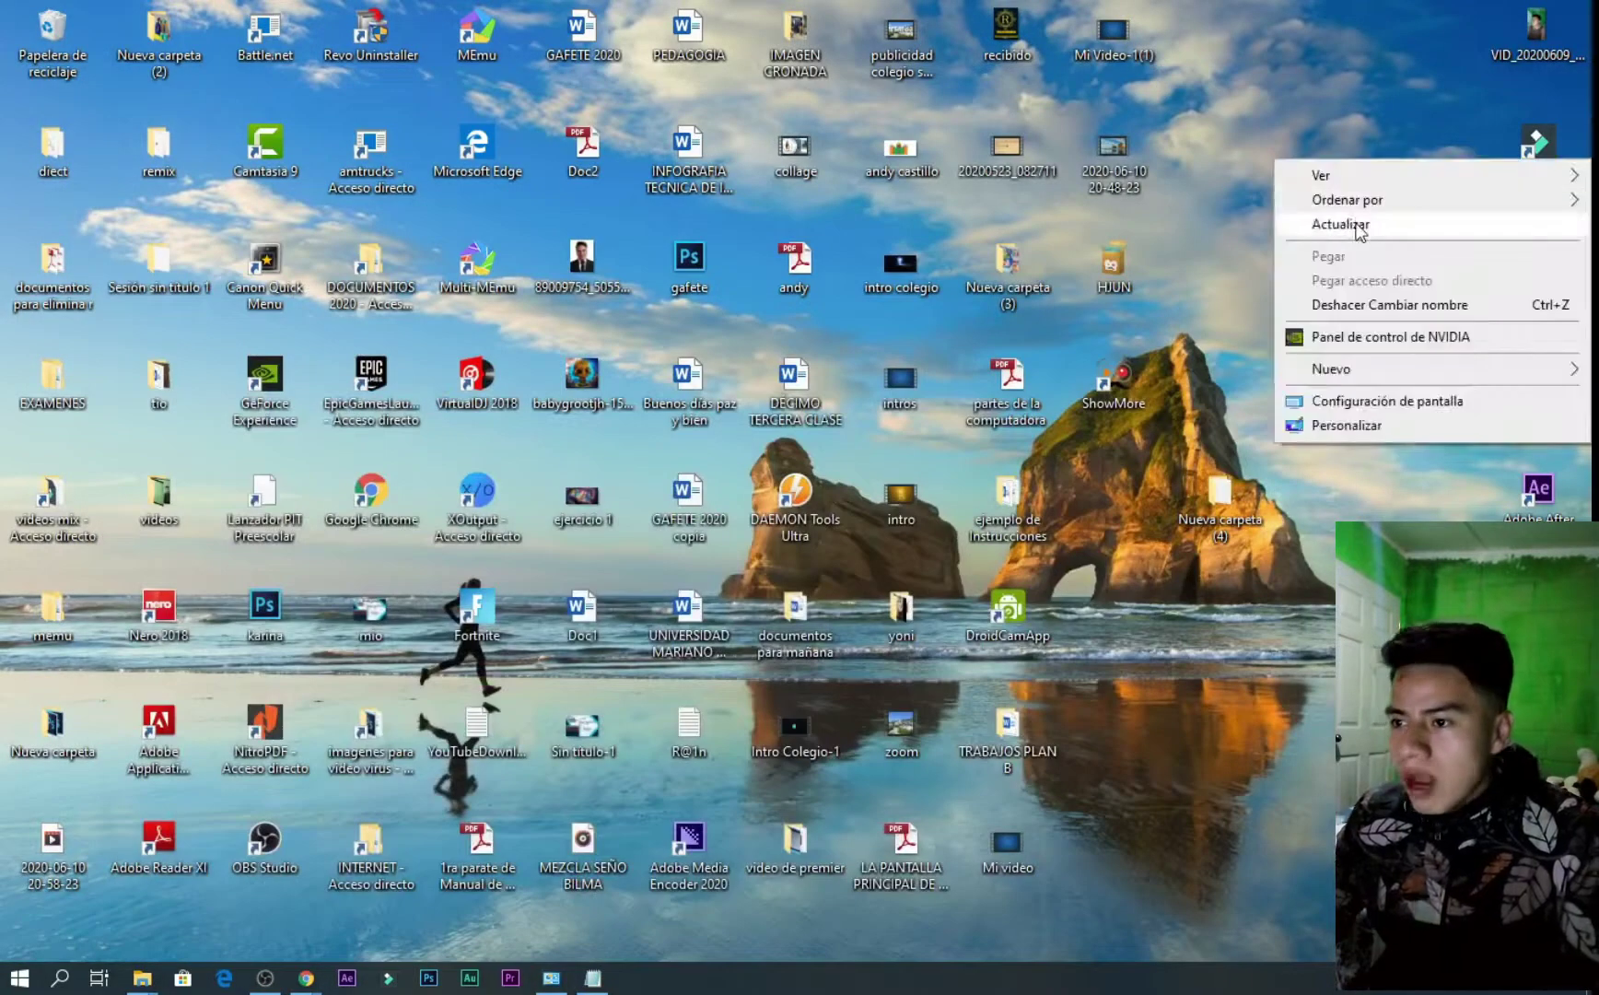
pyautogui.click(1362, 225)
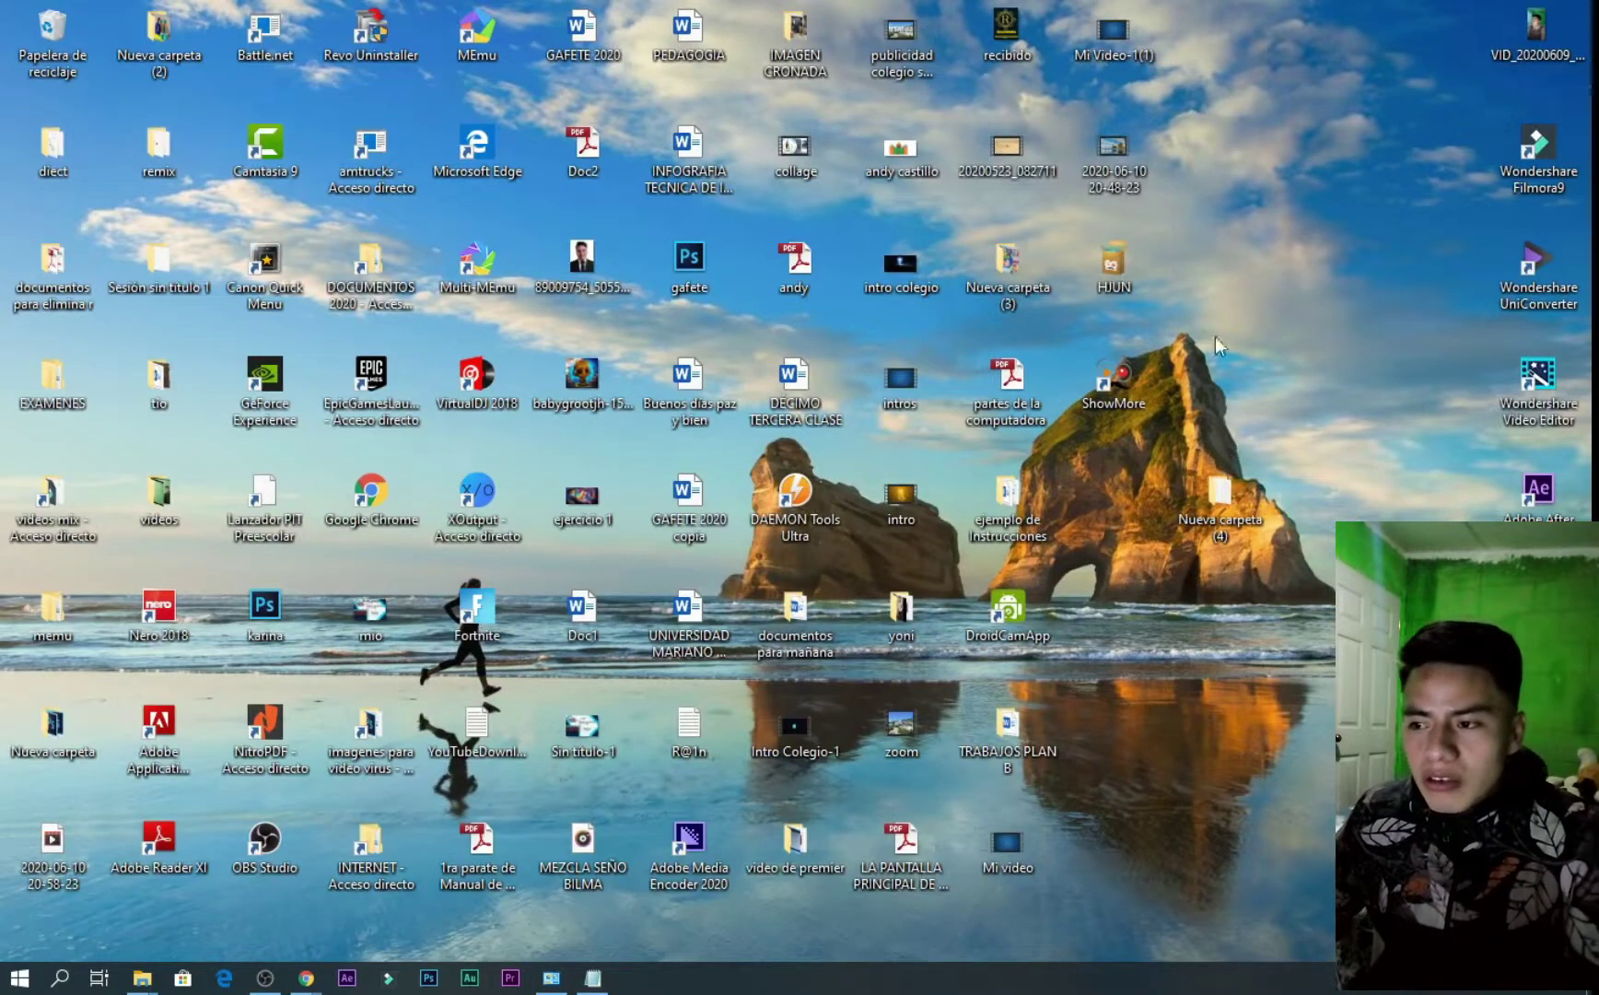
# Move the ShowMore shortcut to an empty spot on the desktop beside Wondershare Filmora9 and open the program
pyautogui.moveTo(1128, 373); pyautogui.dragTo(1230, 178)
pyautogui.moveTo(1332, 133); pyautogui.dragTo(1308, 83)
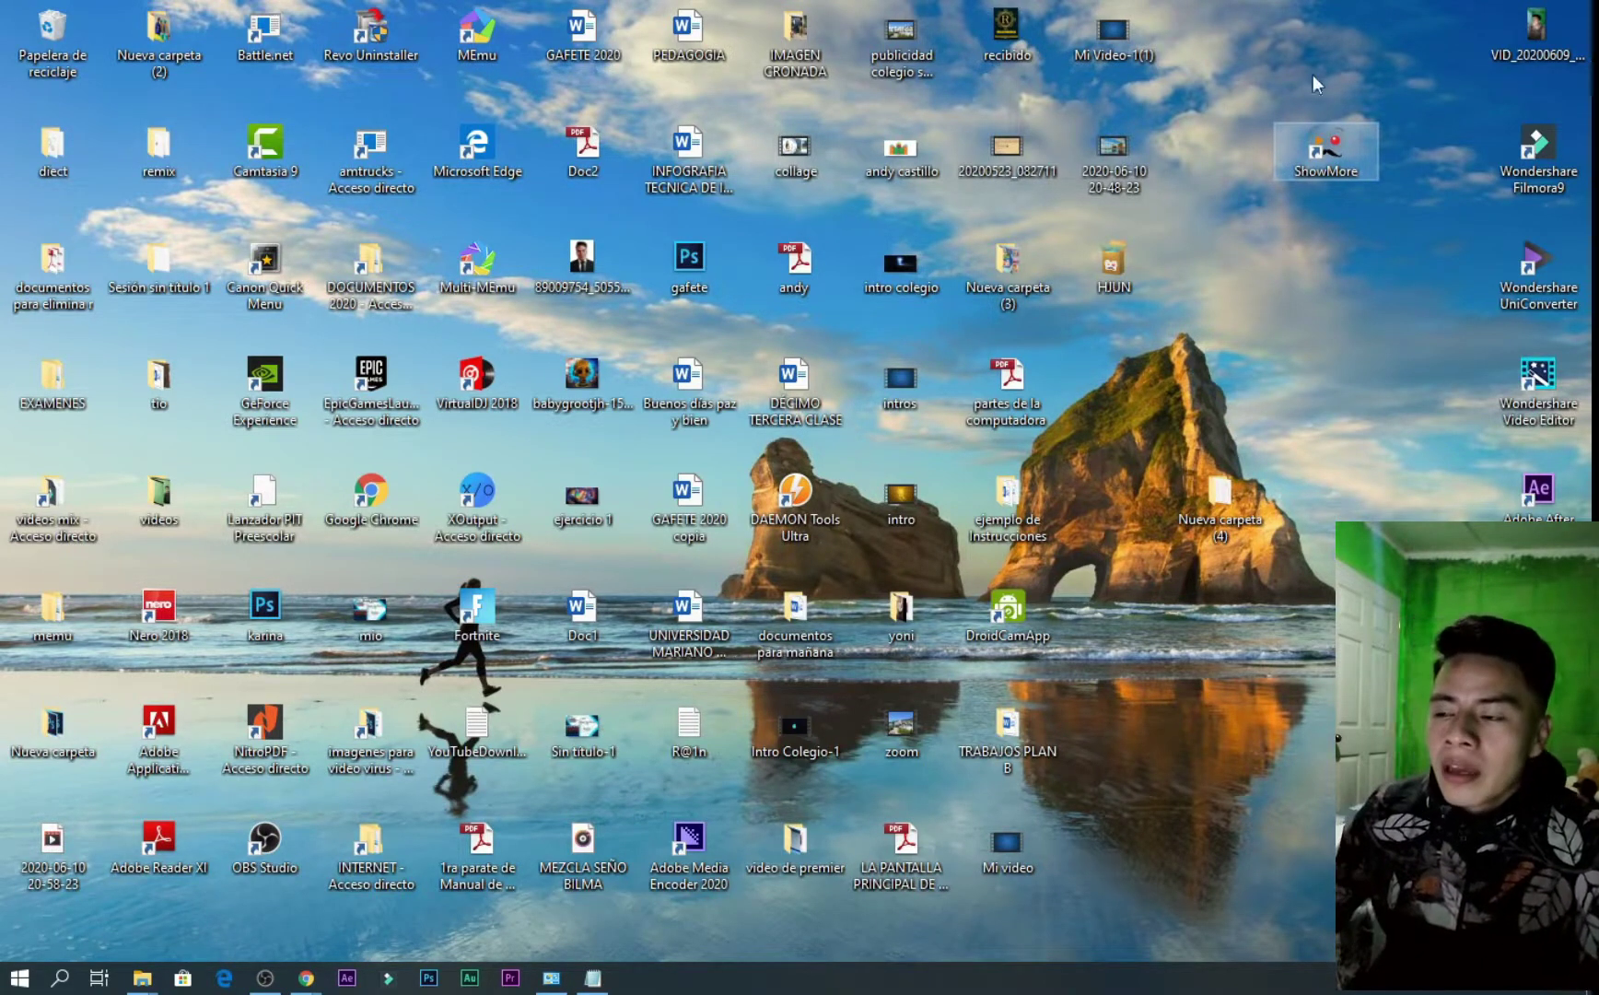
pyautogui.rightClick(1316, 157)
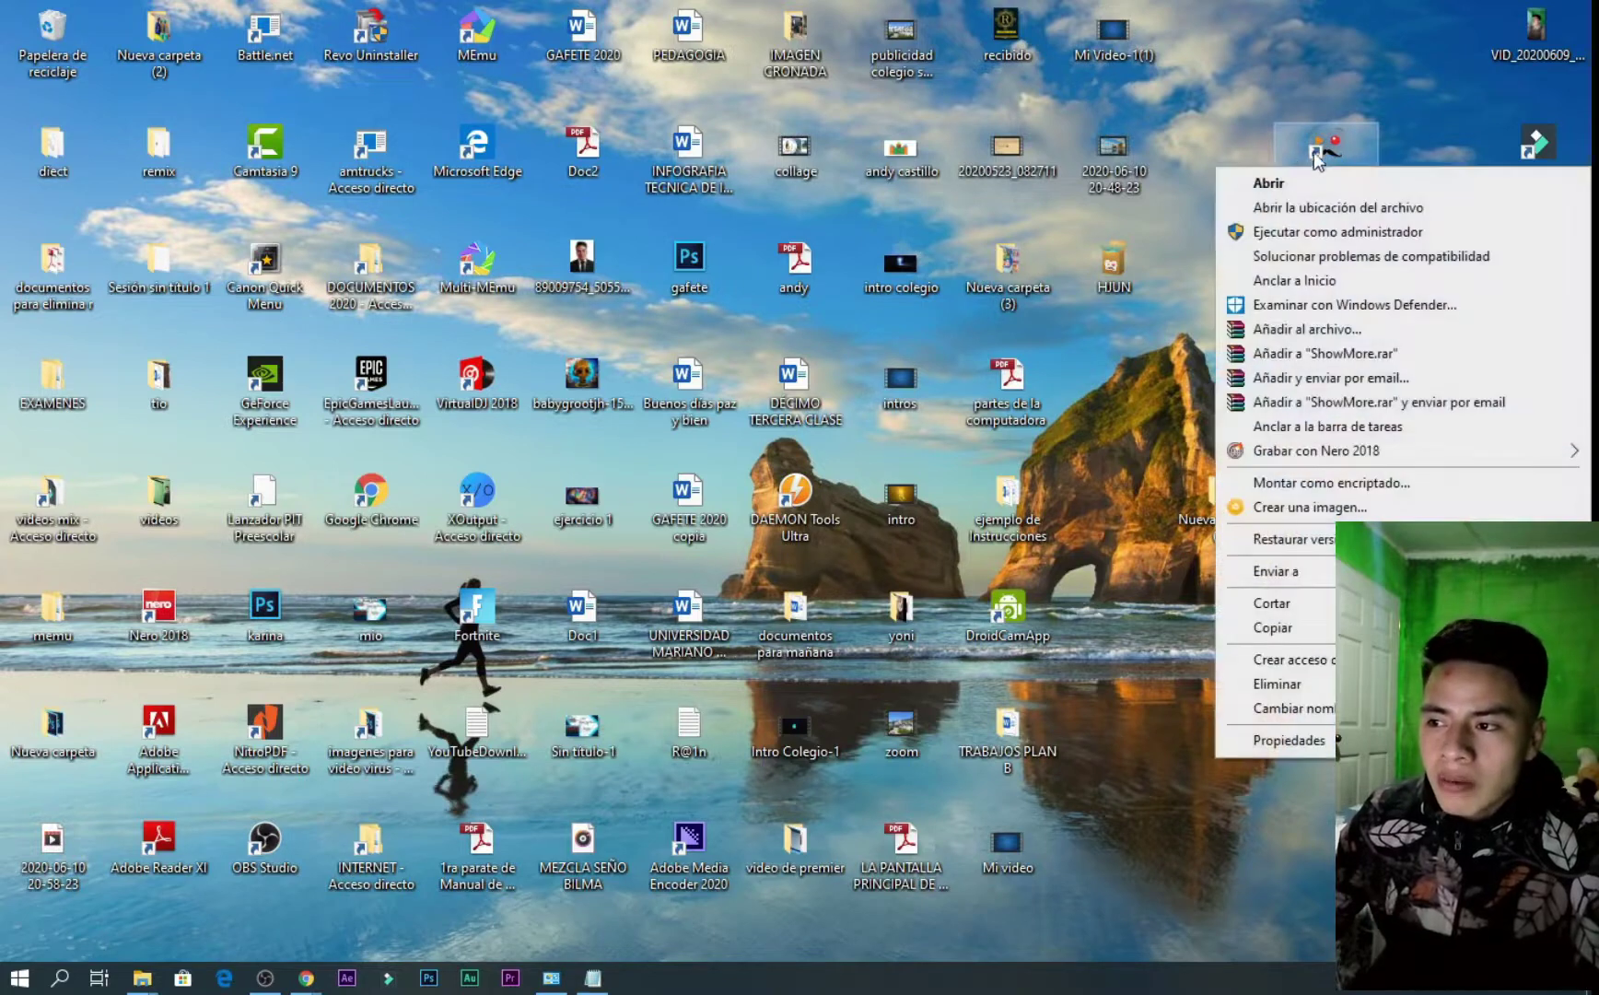
pyautogui.click(1274, 183)
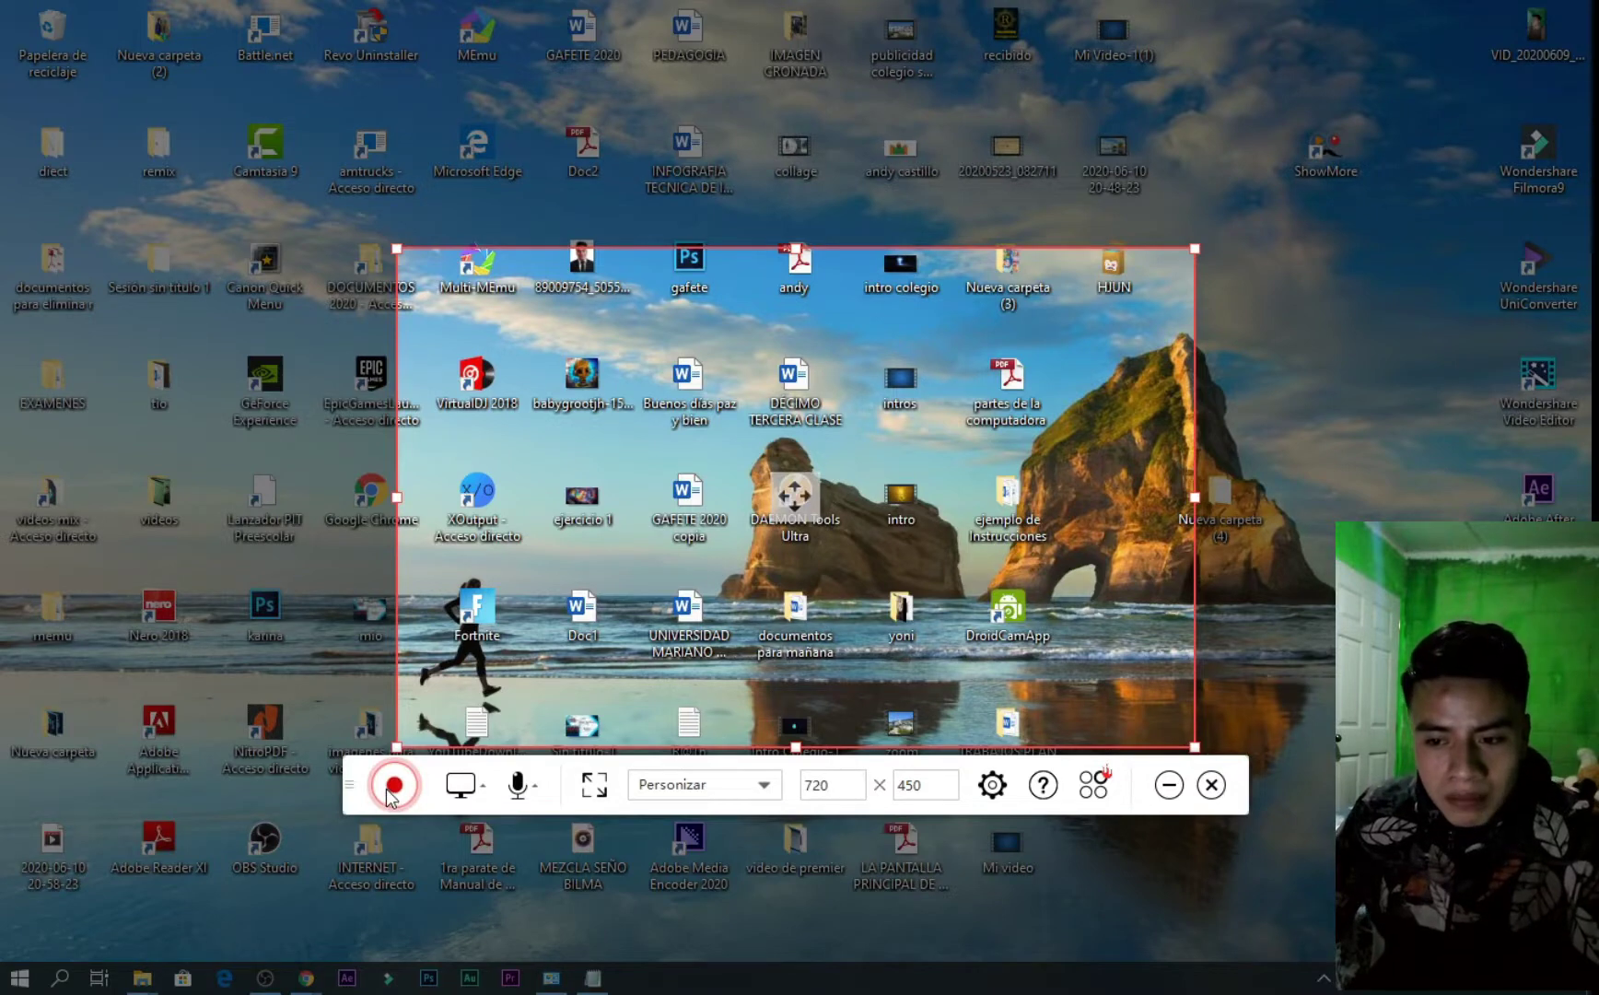
# Choose Pantalla as the recording source in ShowMore
pyautogui.click(478, 796)
pyautogui.click(478, 795)
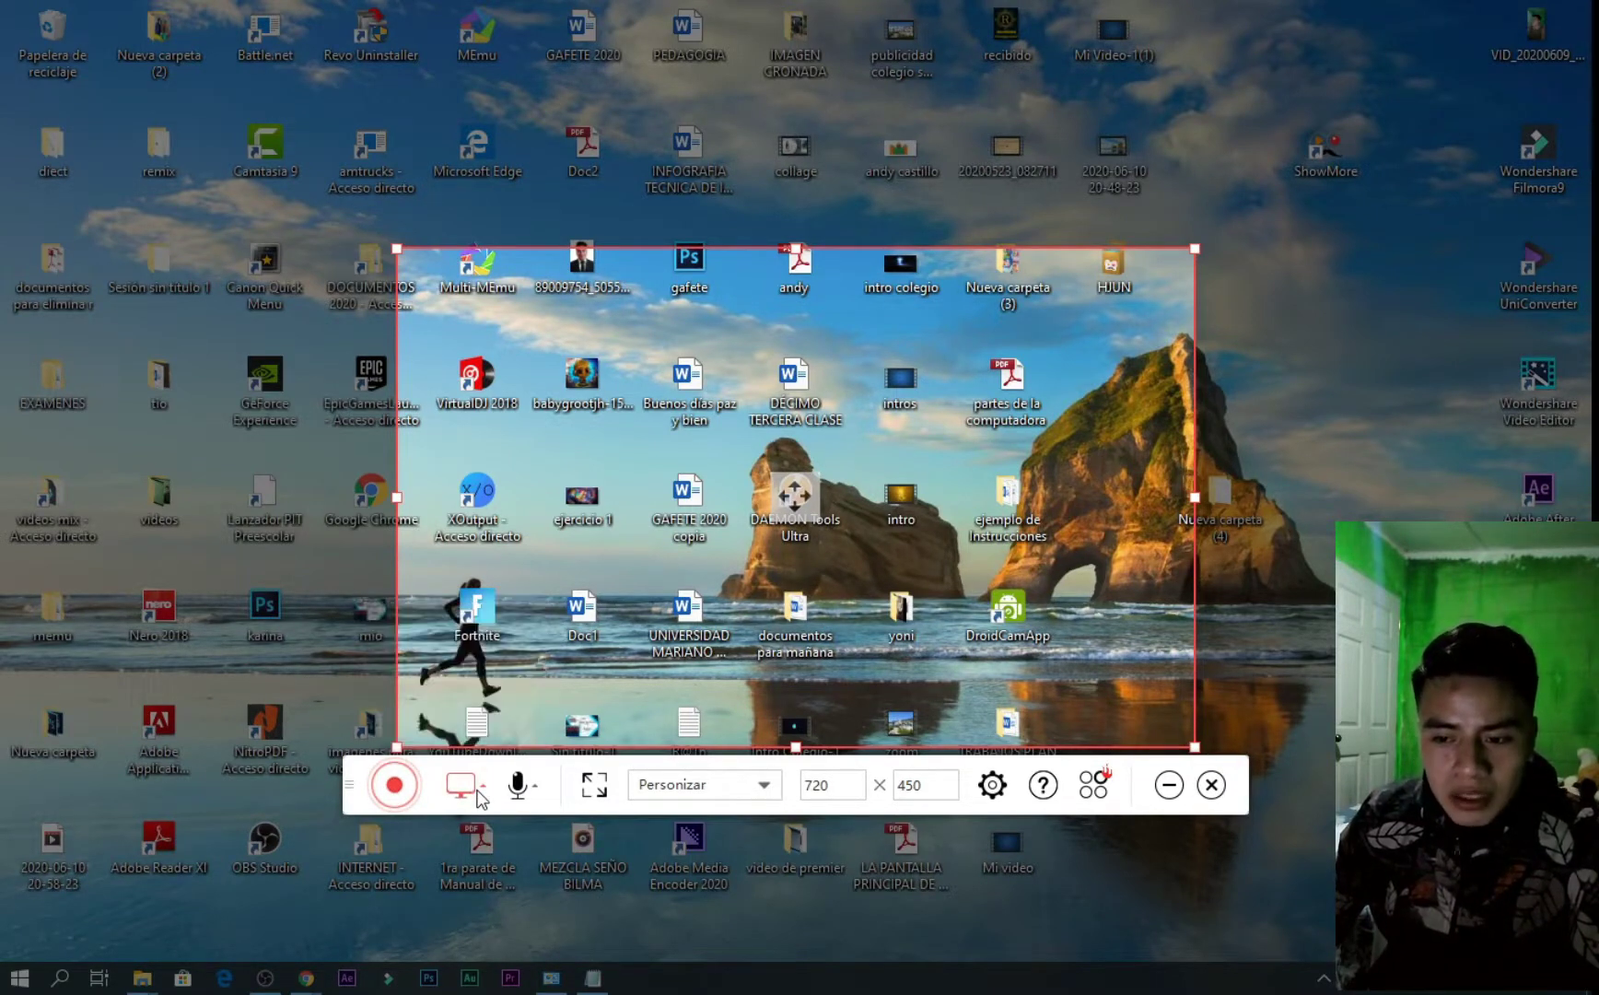
pyautogui.click(479, 797)
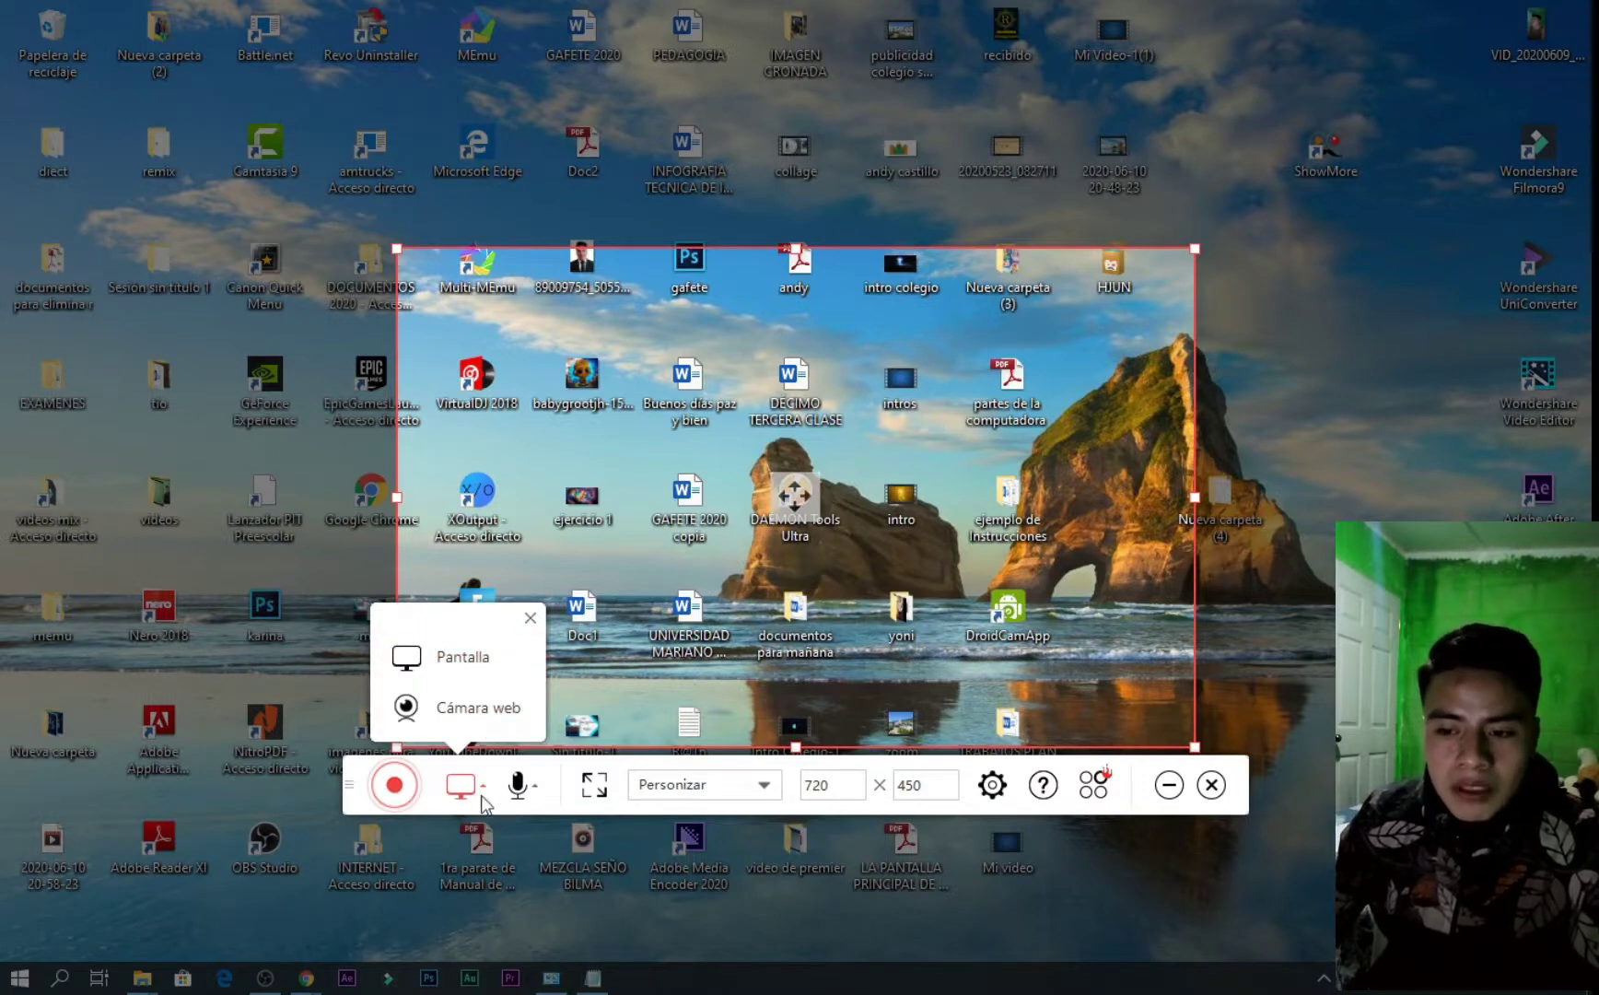
pyautogui.click(460, 656)
# Review the available audio input options for the recording and close them without changing the selection
pyautogui.click(534, 789)
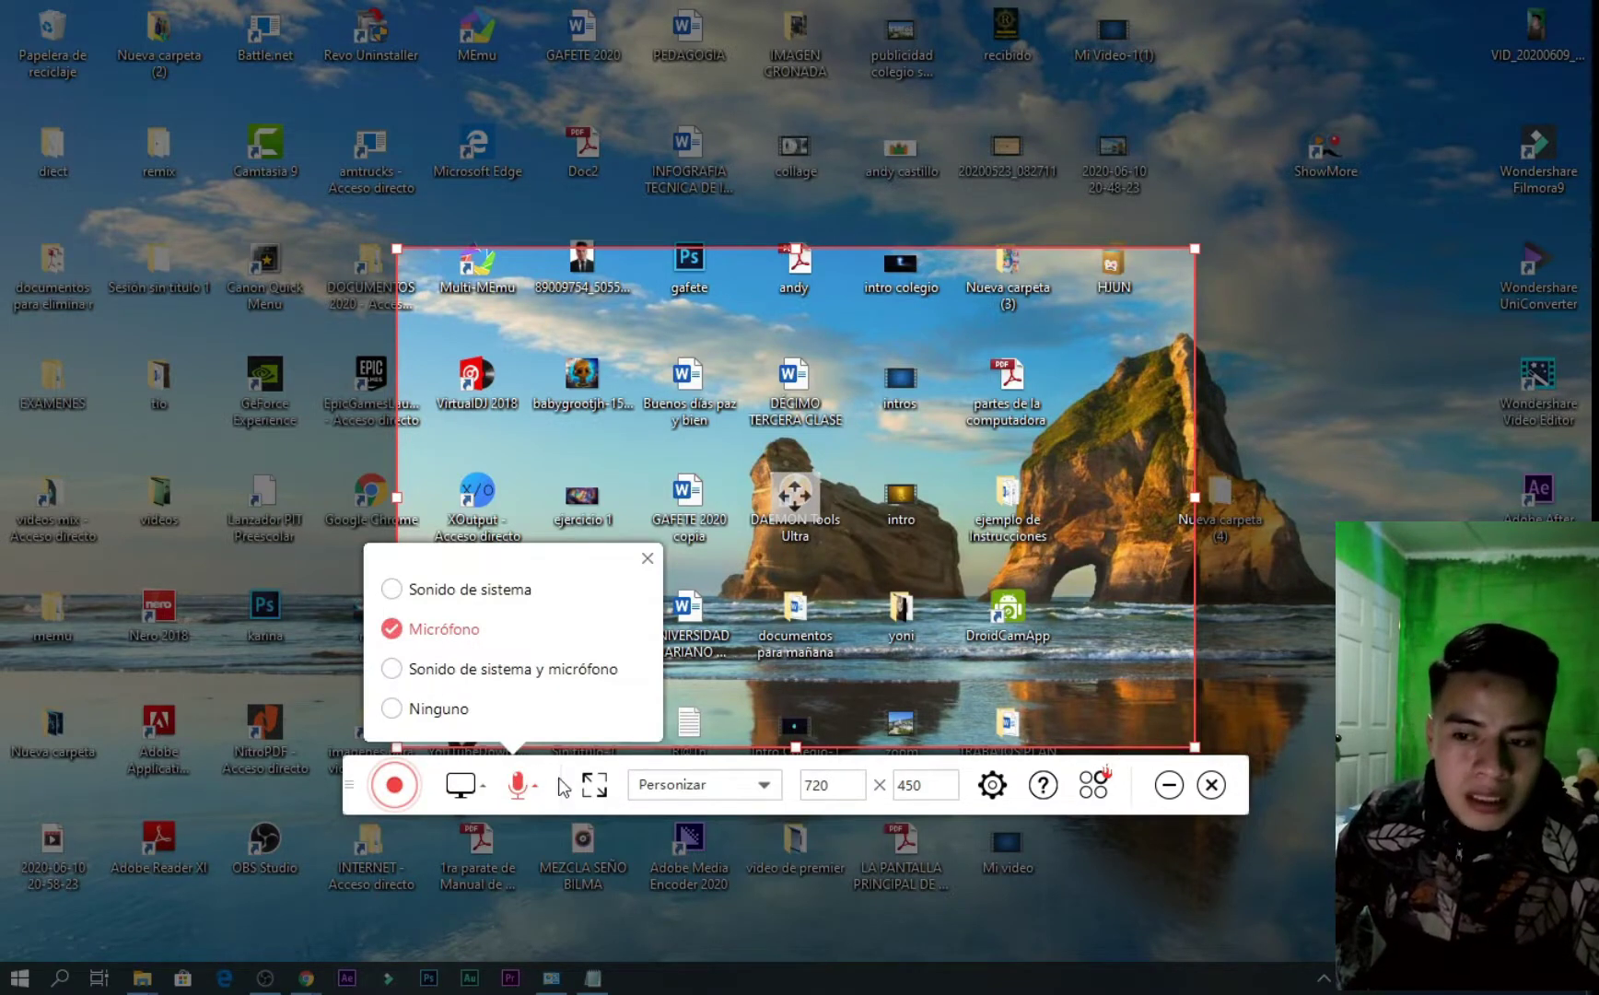
pyautogui.click(648, 558)
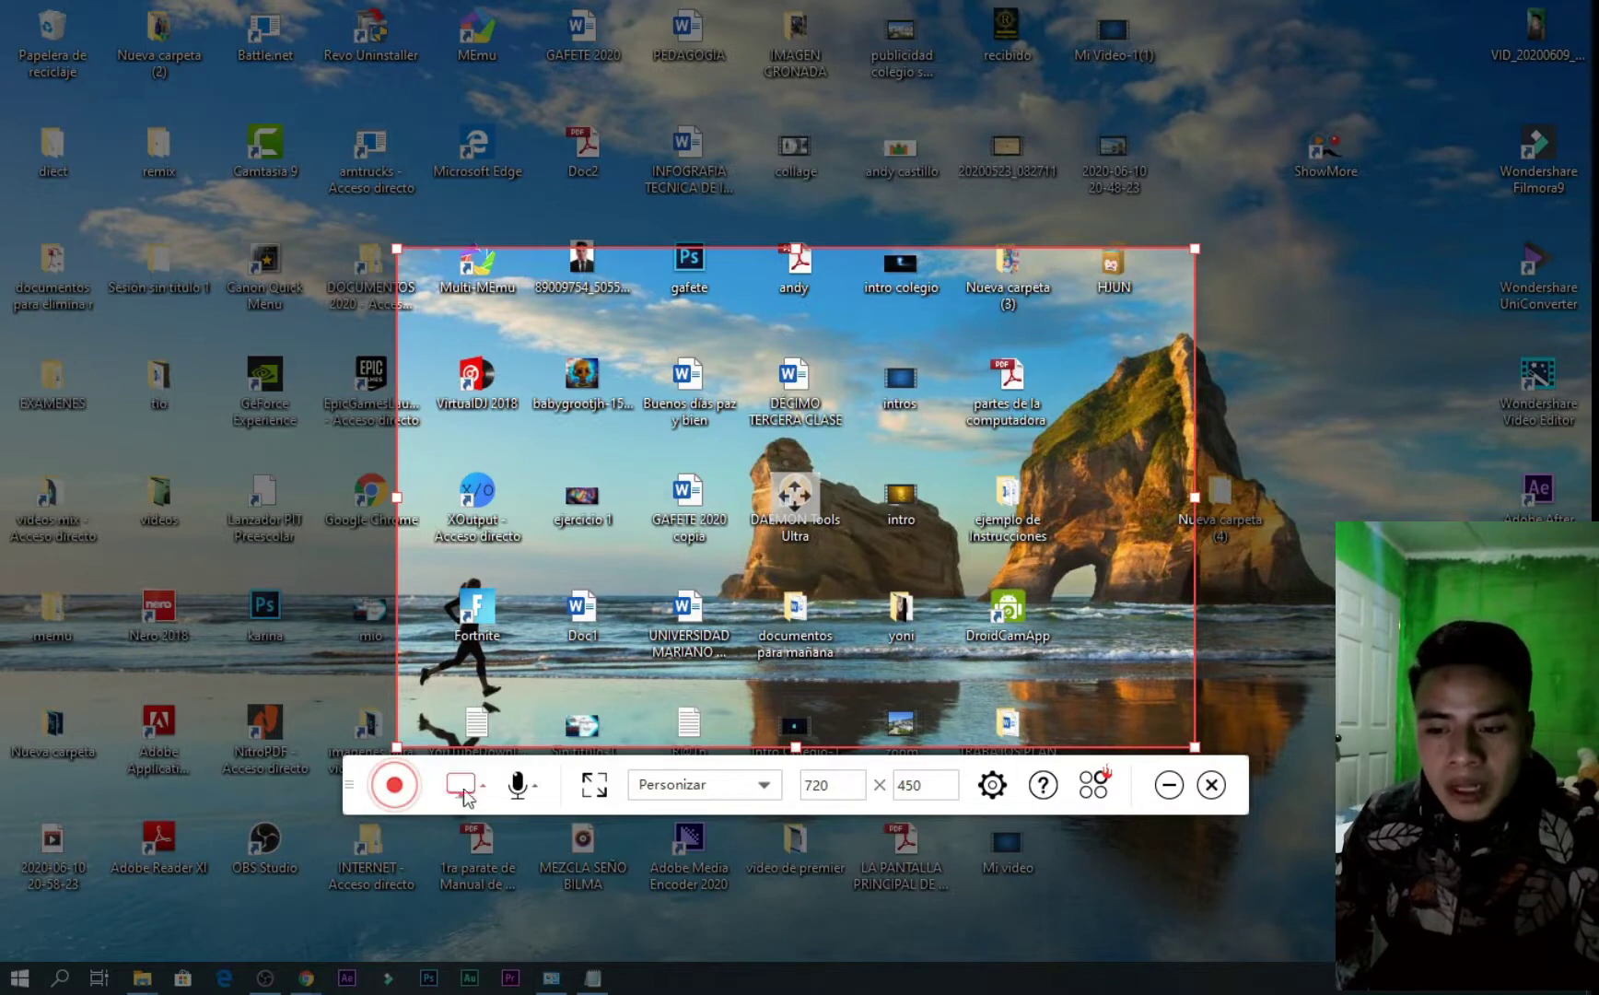
pyautogui.click(531, 790)
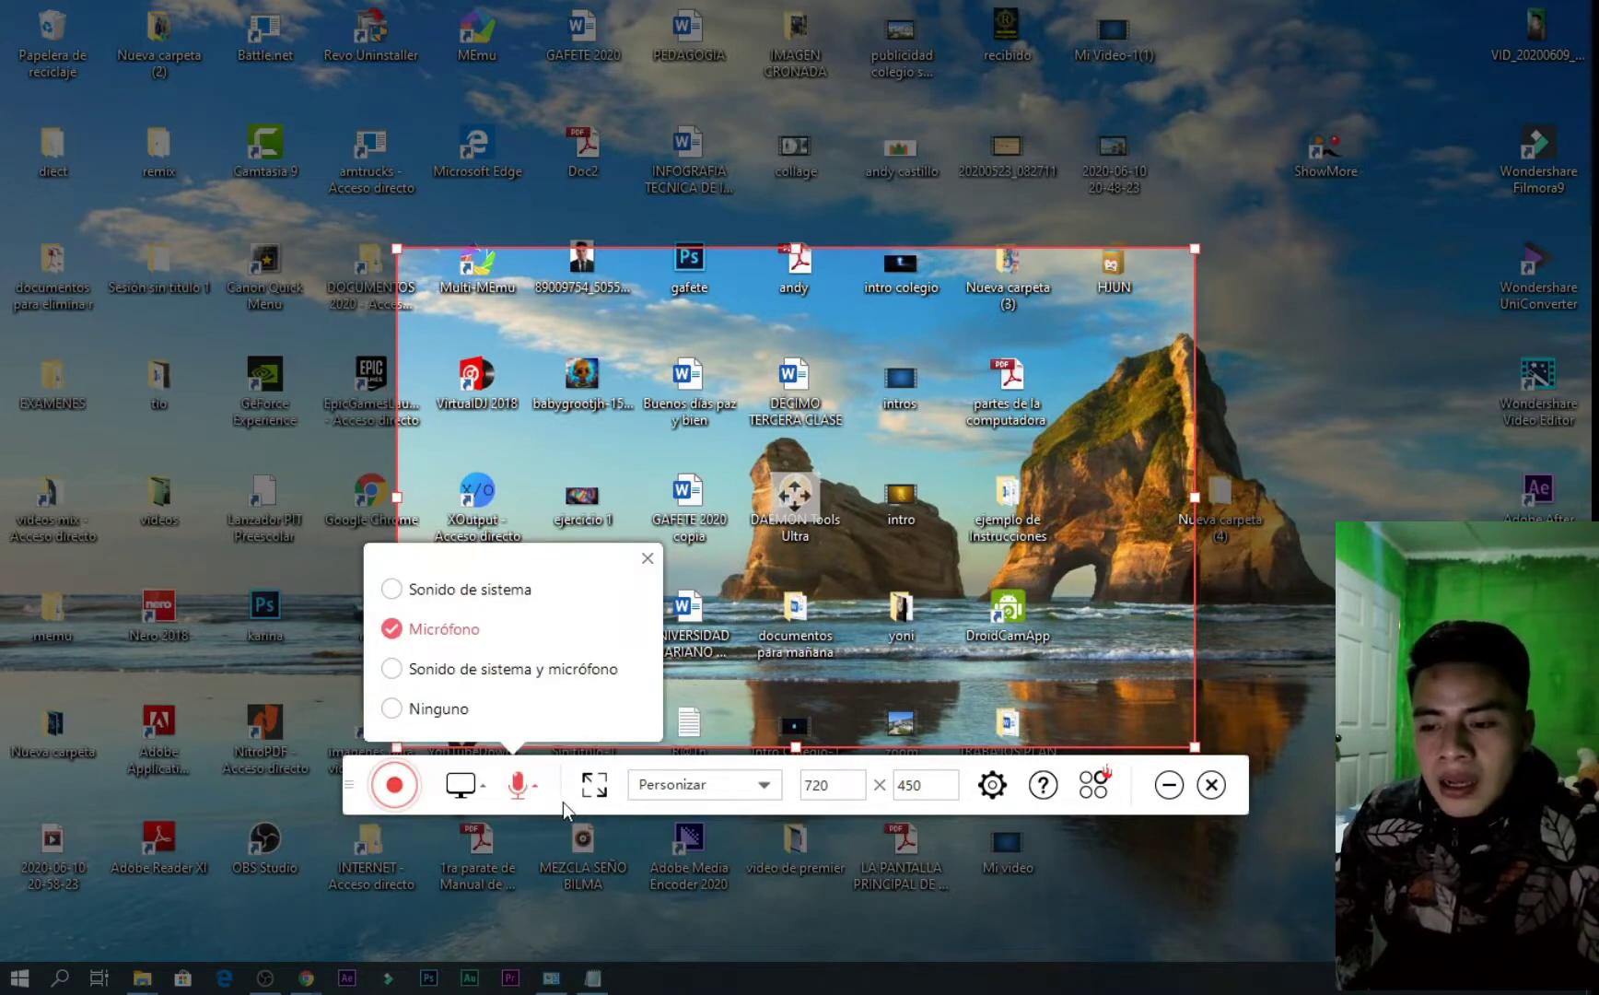
pyautogui.click(645, 559)
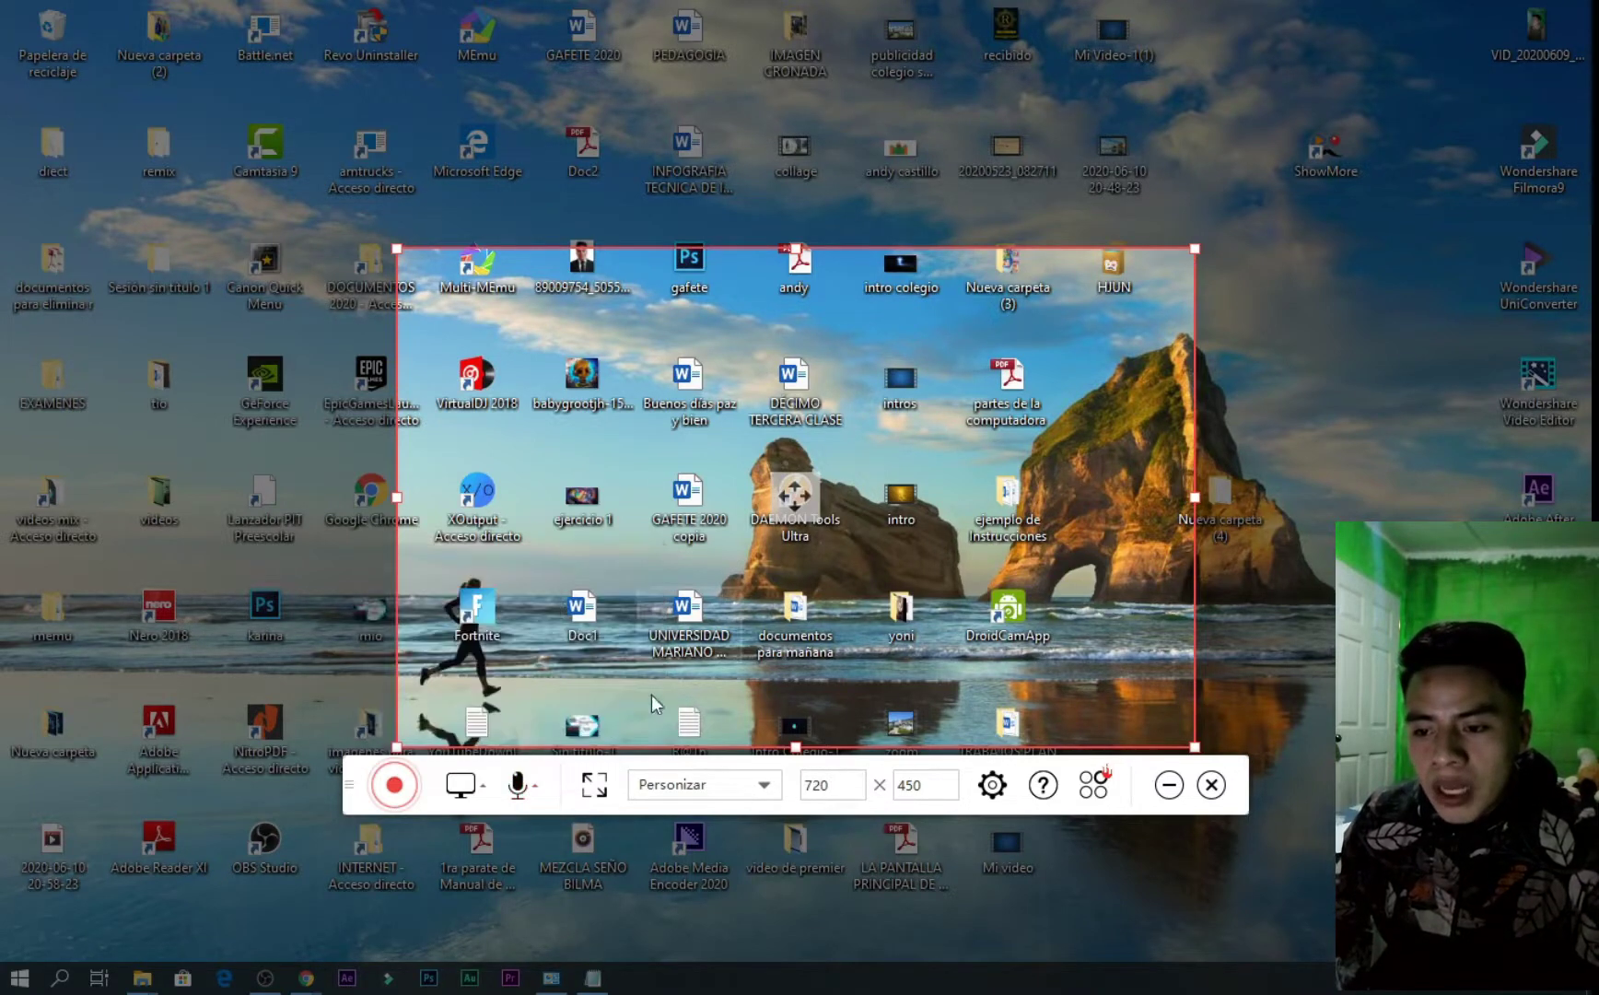
# Expand the recording area to full screen and try resizing it to the 144P 192x144 (4:3) preset
pyautogui.click(594, 790)
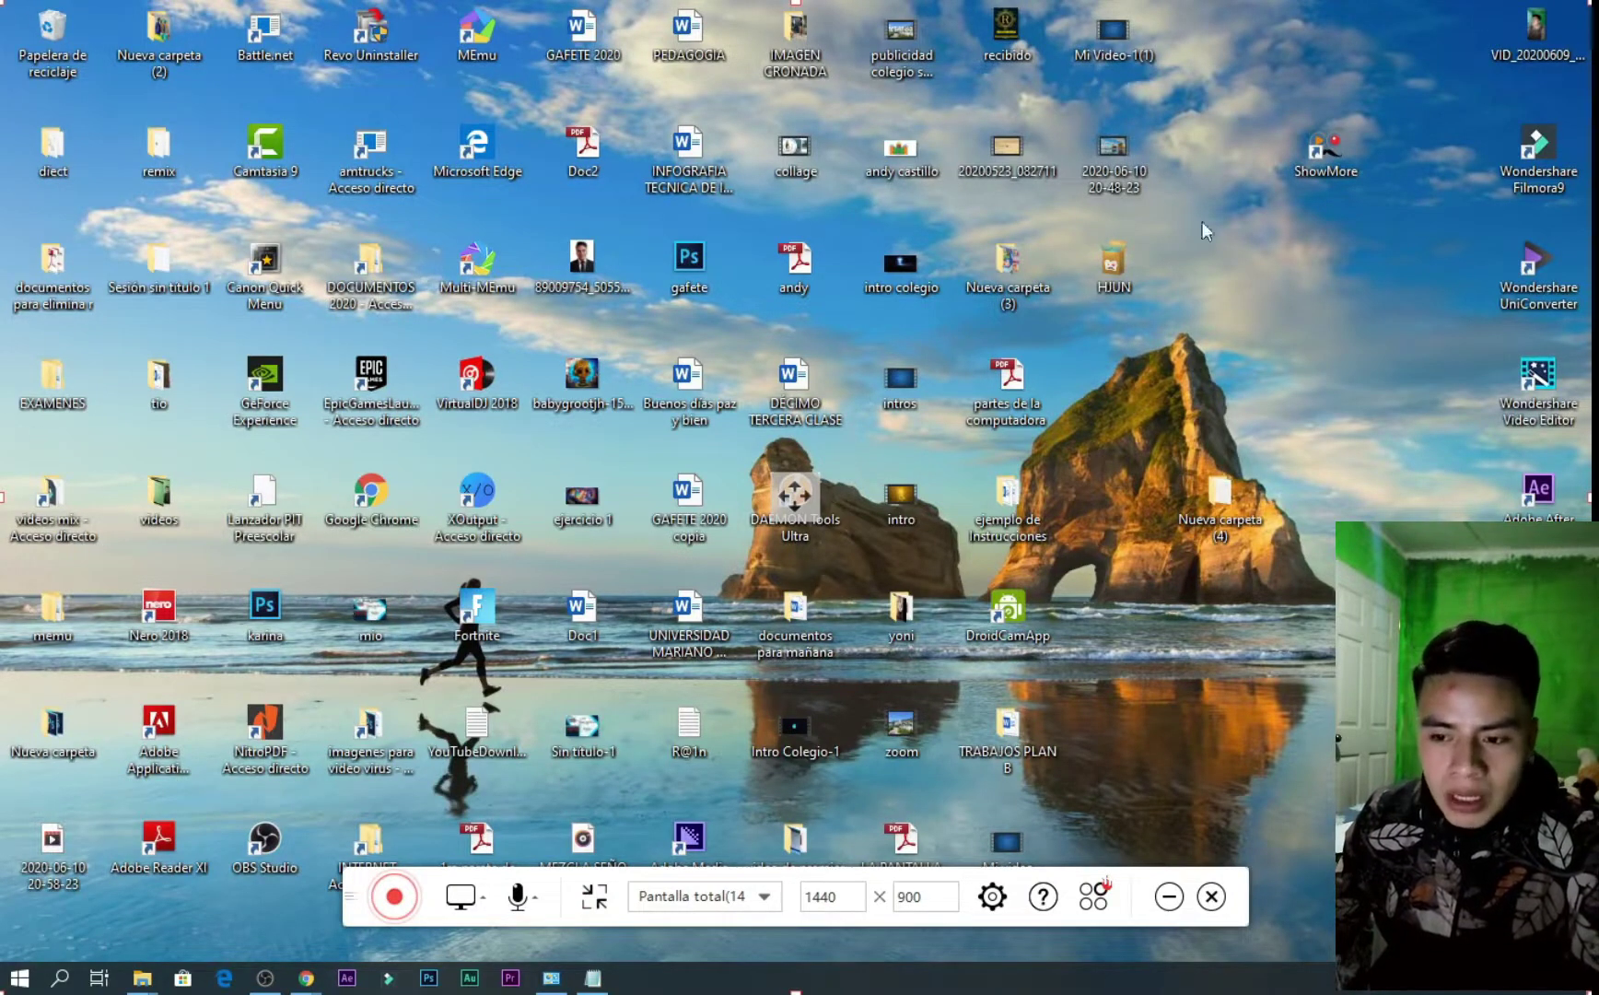
pyautogui.click(692, 898)
pyautogui.scroll(-3, 764, 728)
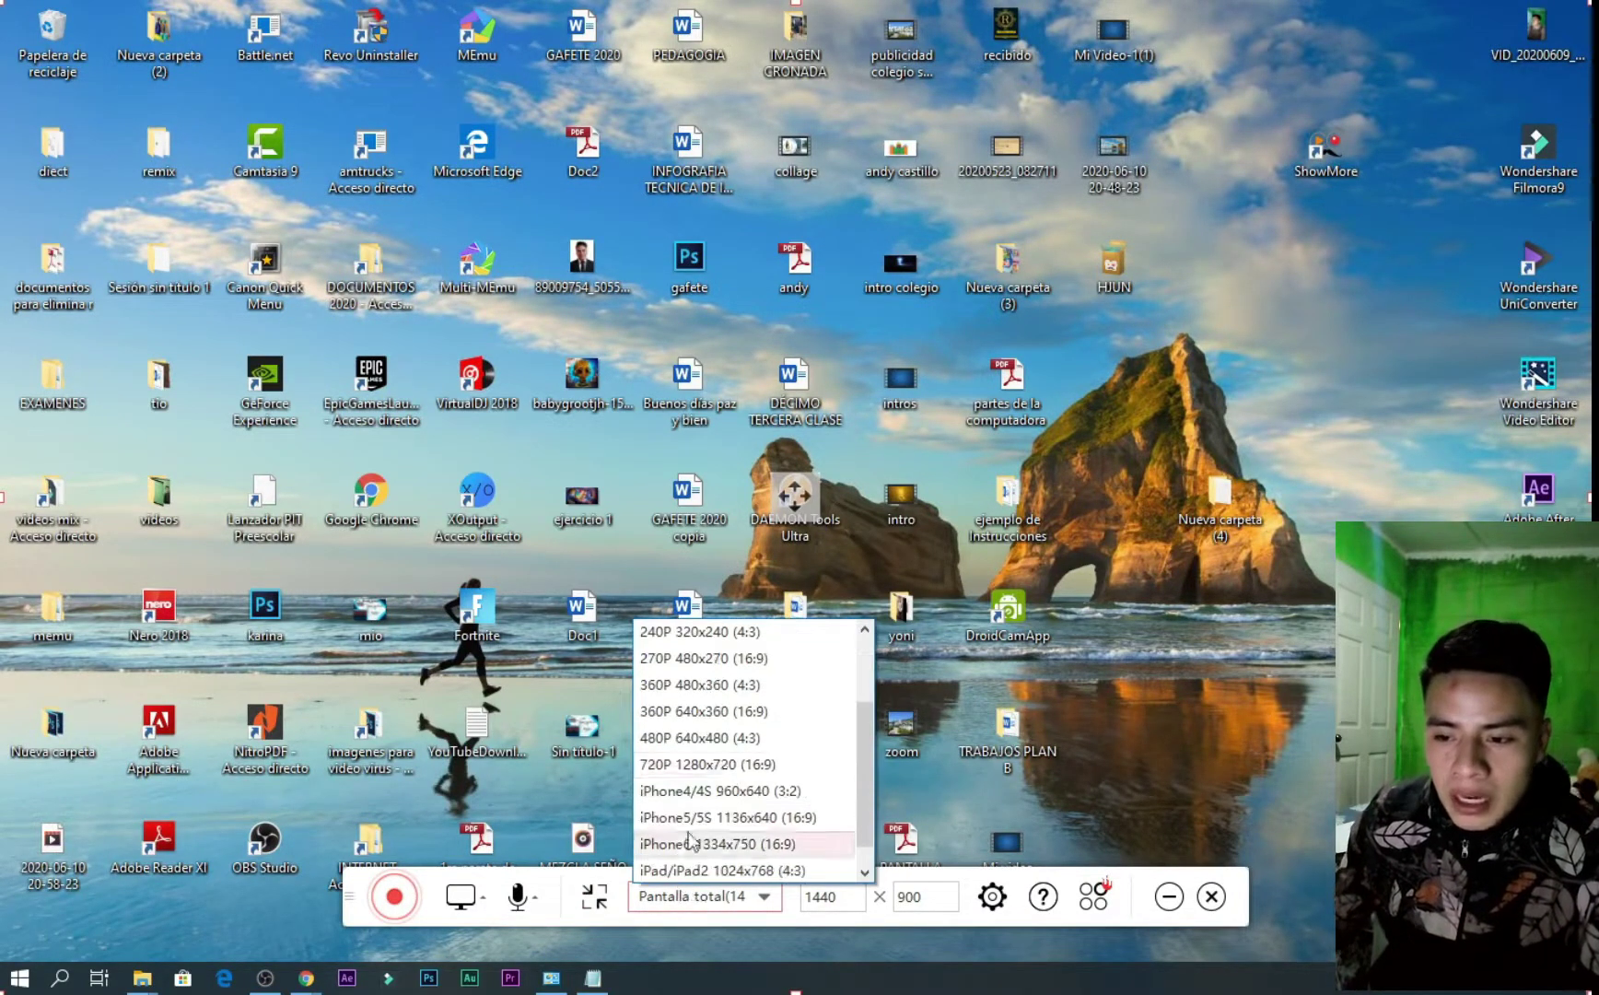
pyautogui.scroll(5, 751, 709)
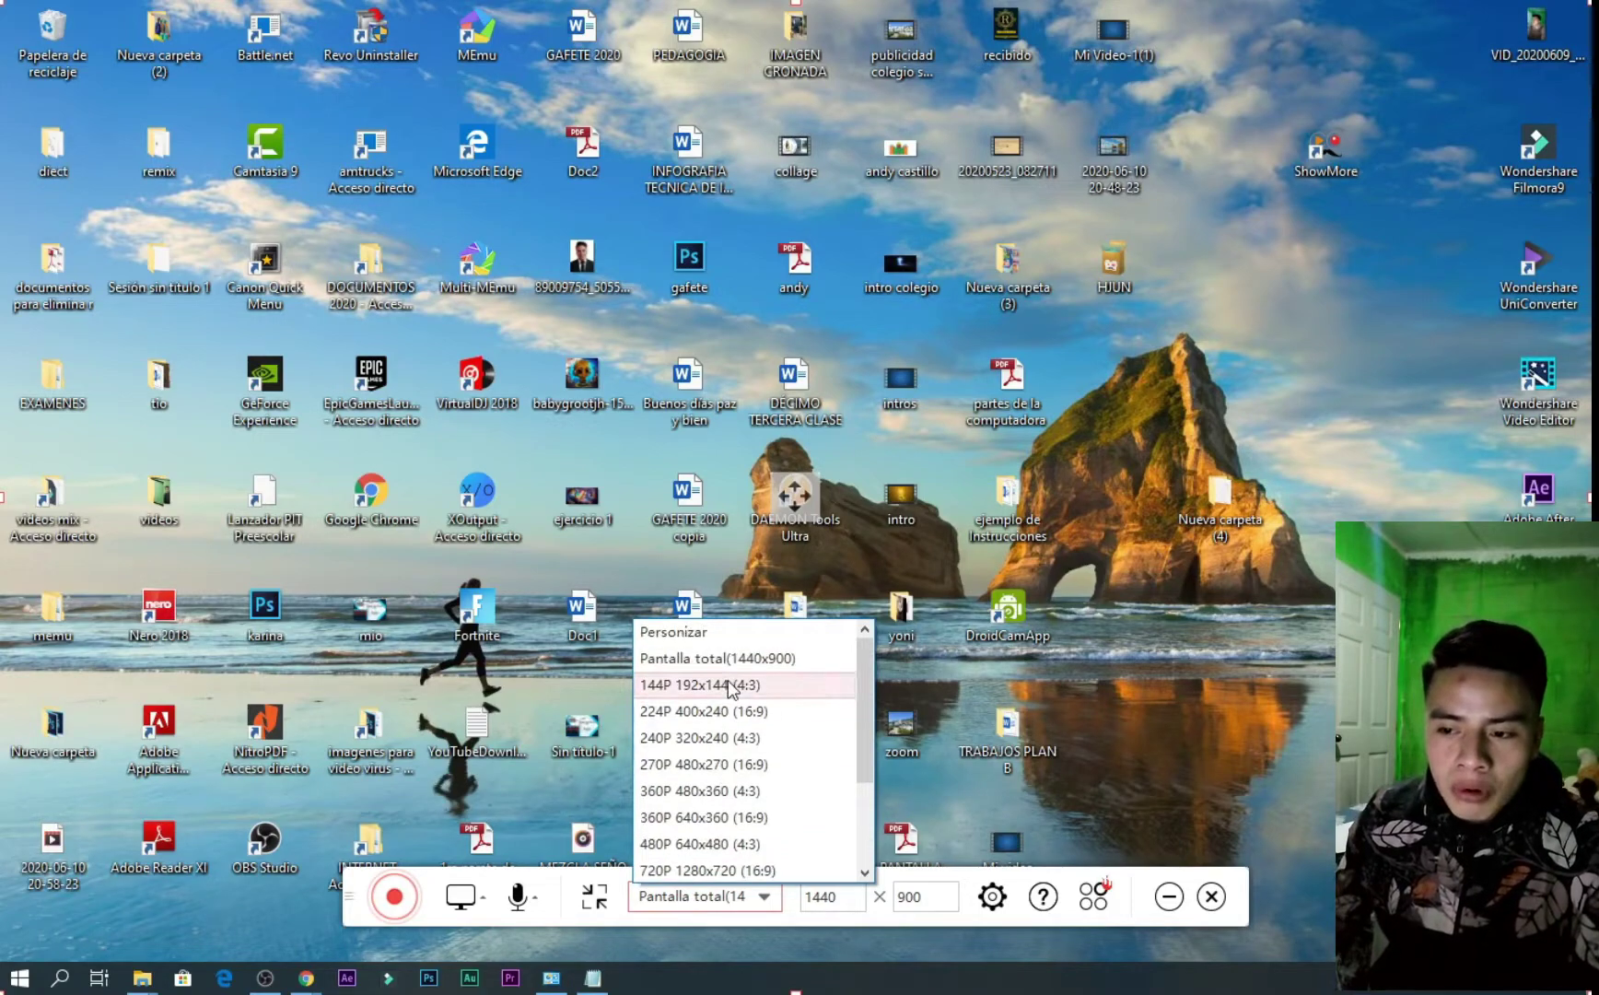
pyautogui.click(760, 691)
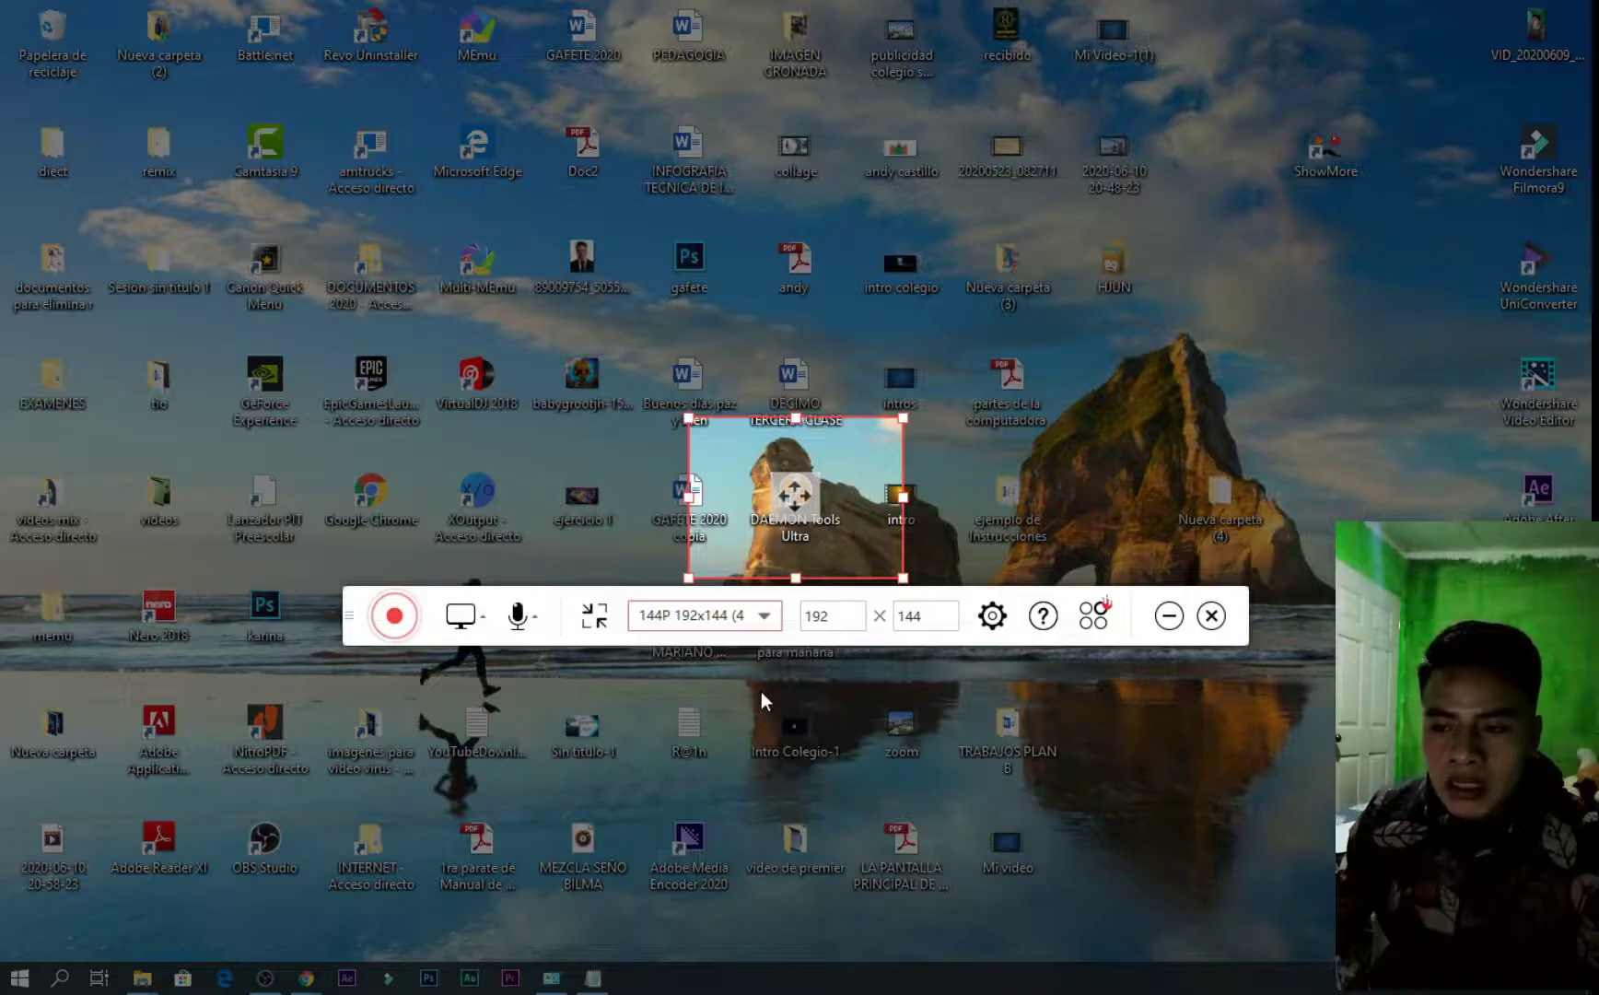
# Check the recording size presets without choosing one and expand the recording area back to full screen
pyautogui.click(741, 616)
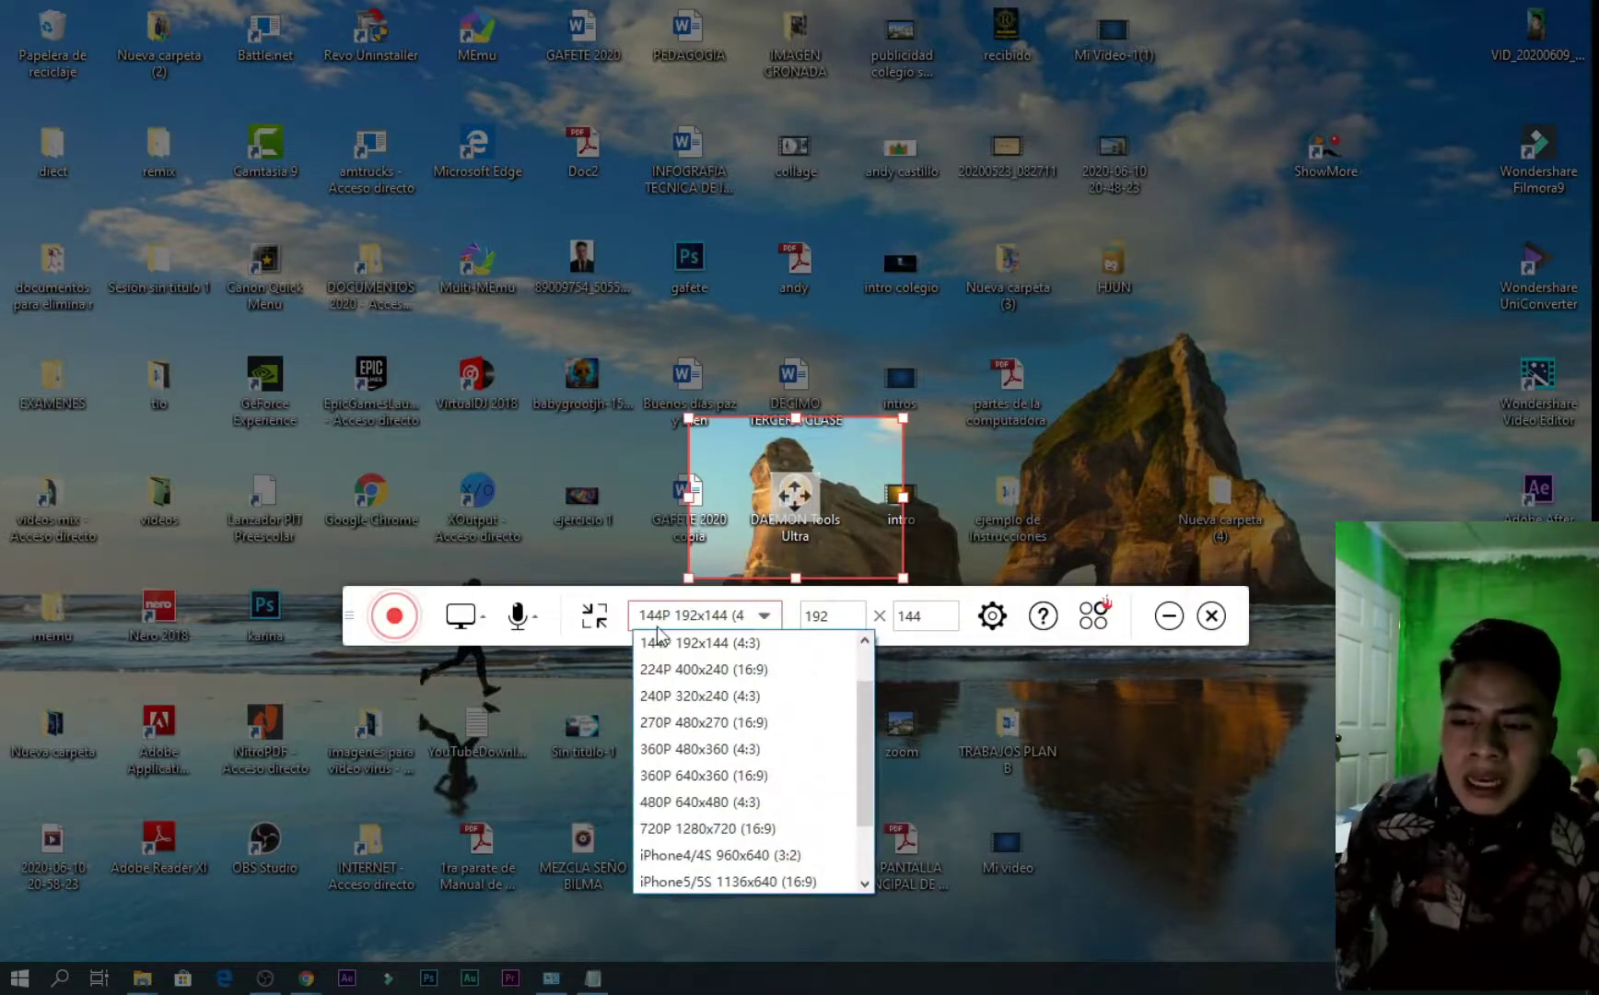
pyautogui.click(608, 635)
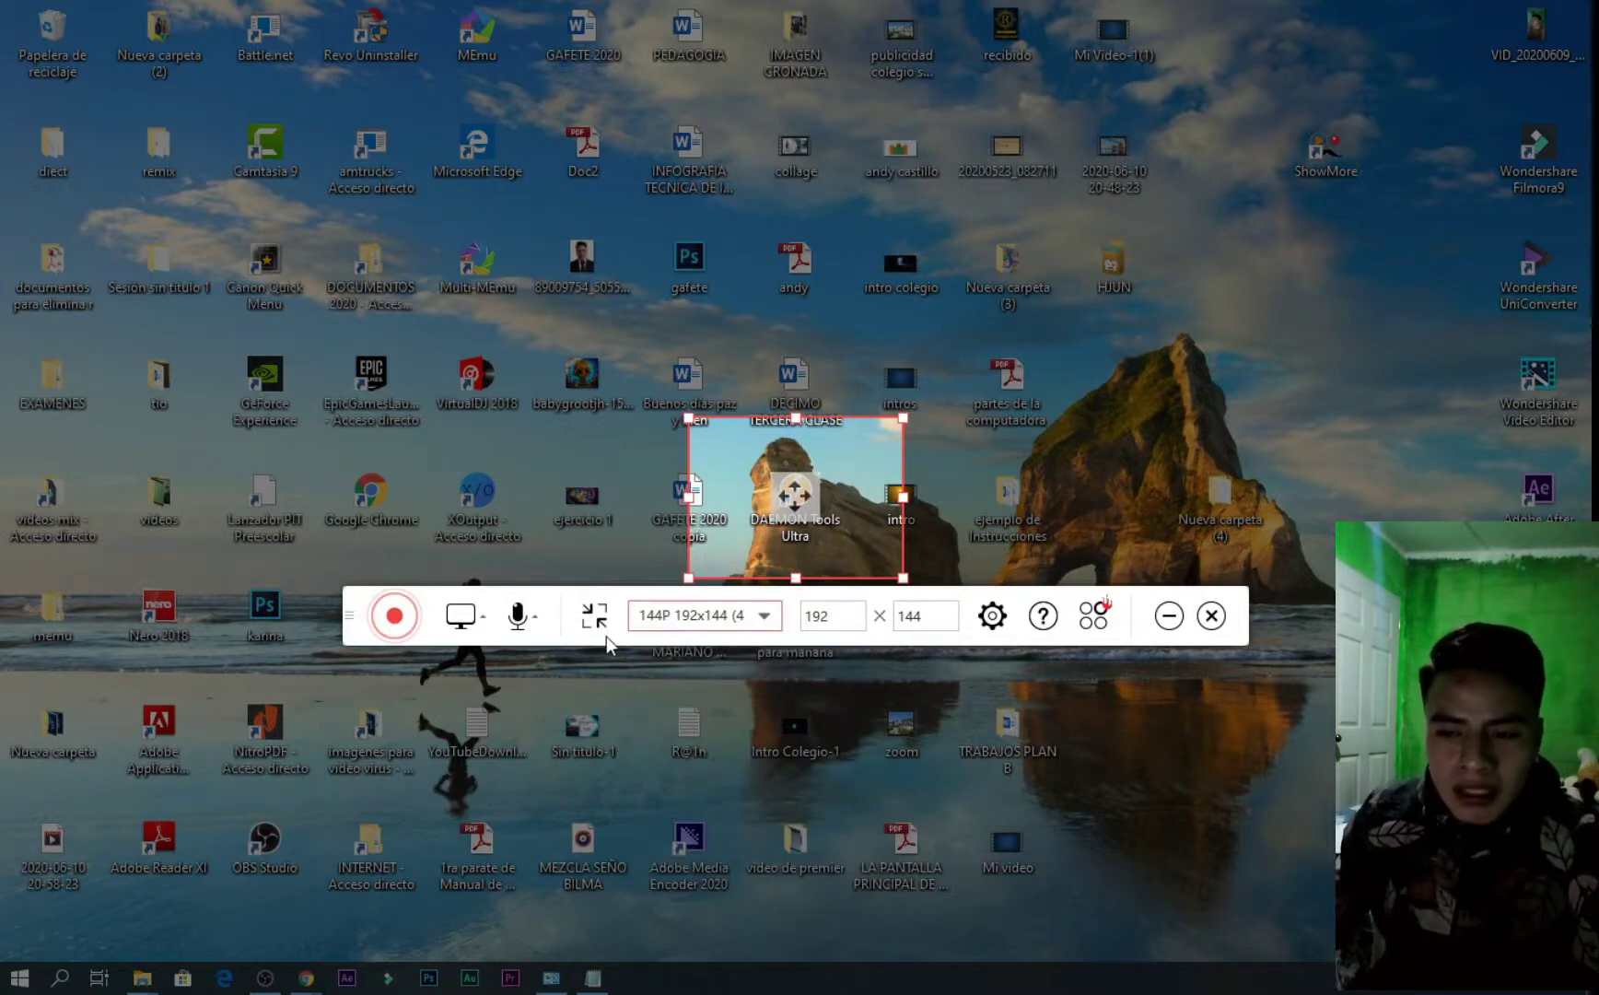
pyautogui.click(594, 615)
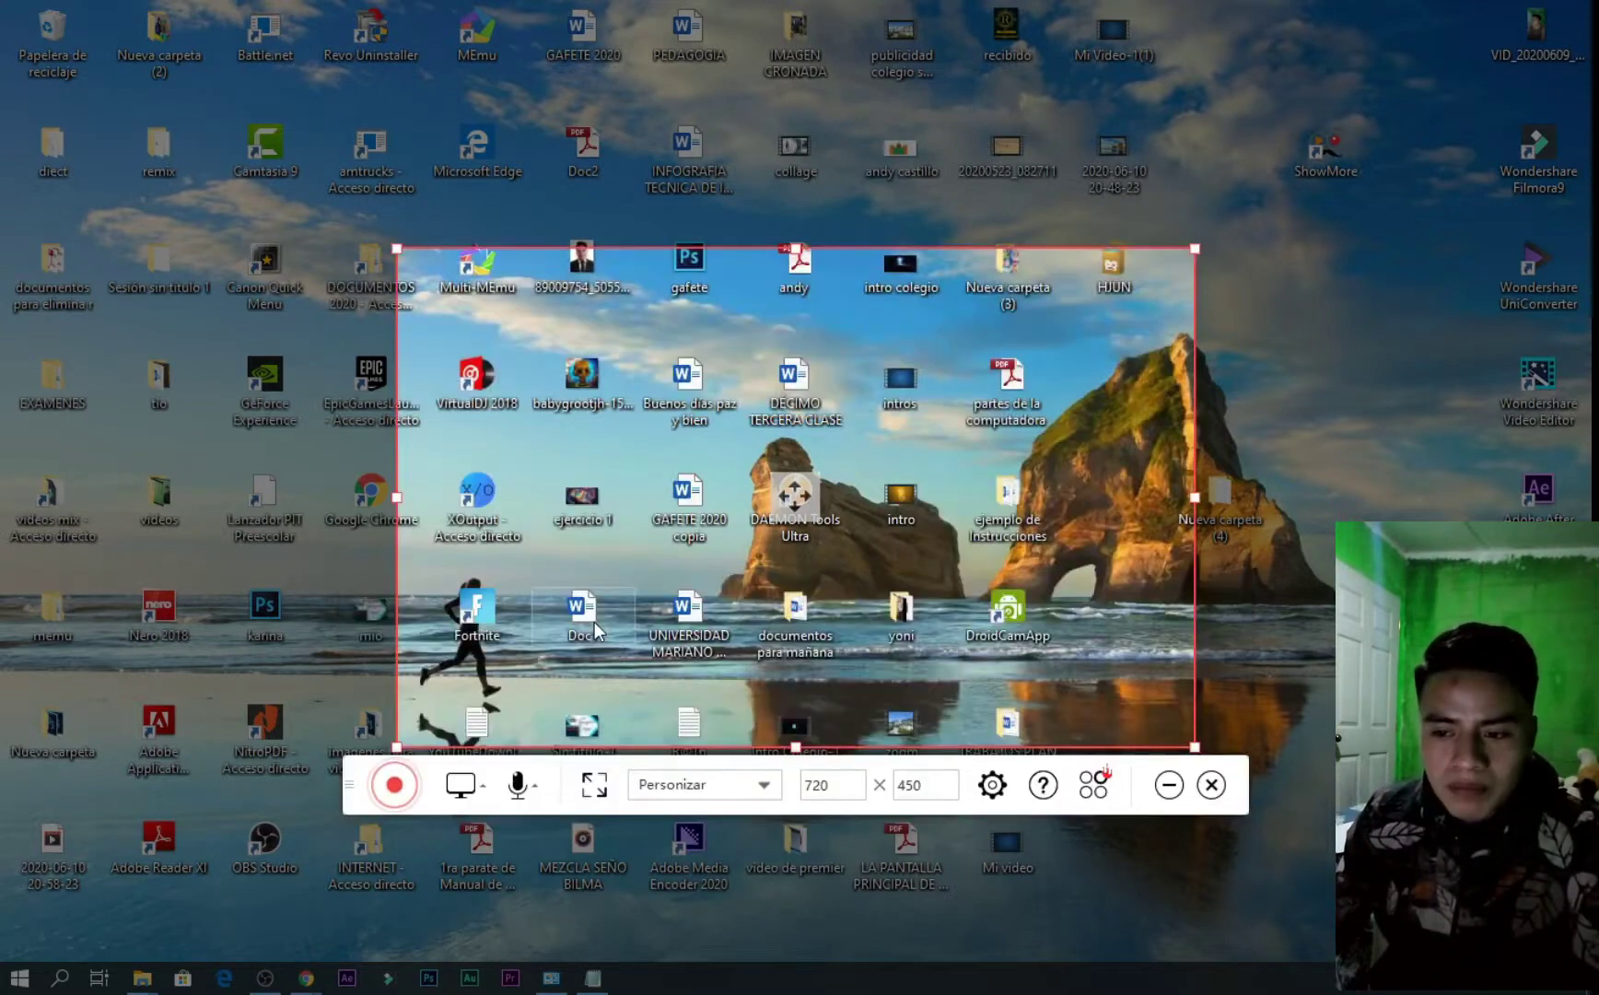
pyautogui.click(595, 621)
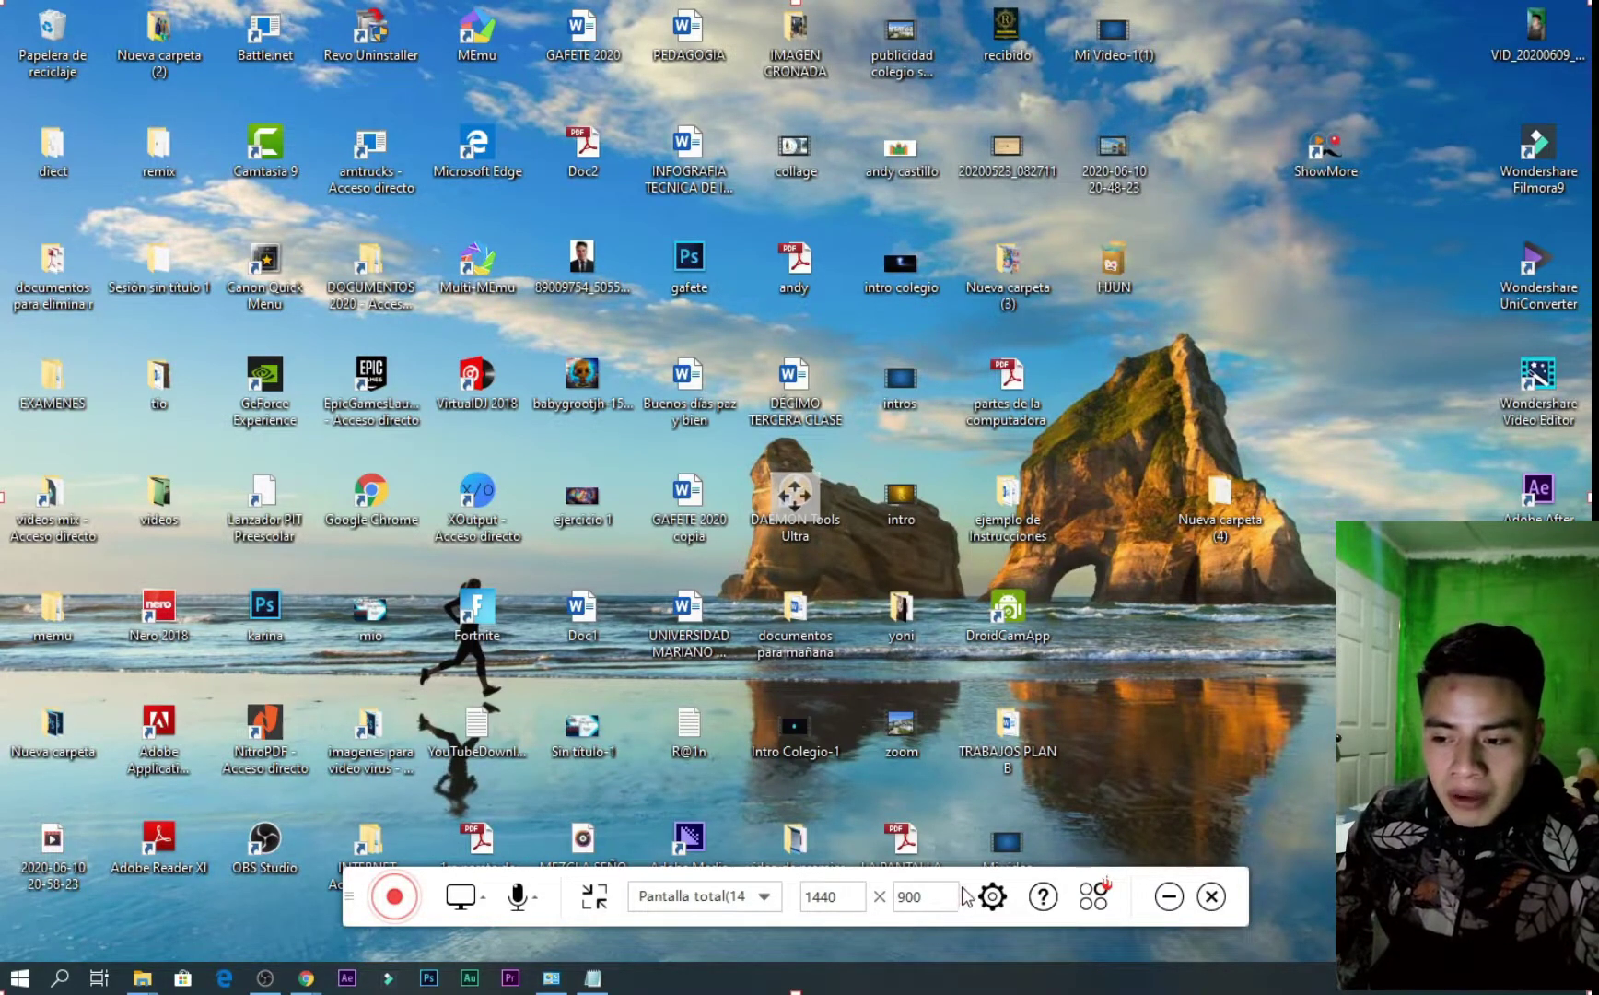
# Try a custom recording area width of 1300 and restore the area to full screen
pyautogui.click(829, 898)
pyautogui.click(838, 899)
pyautogui.doubleClick(846, 902)
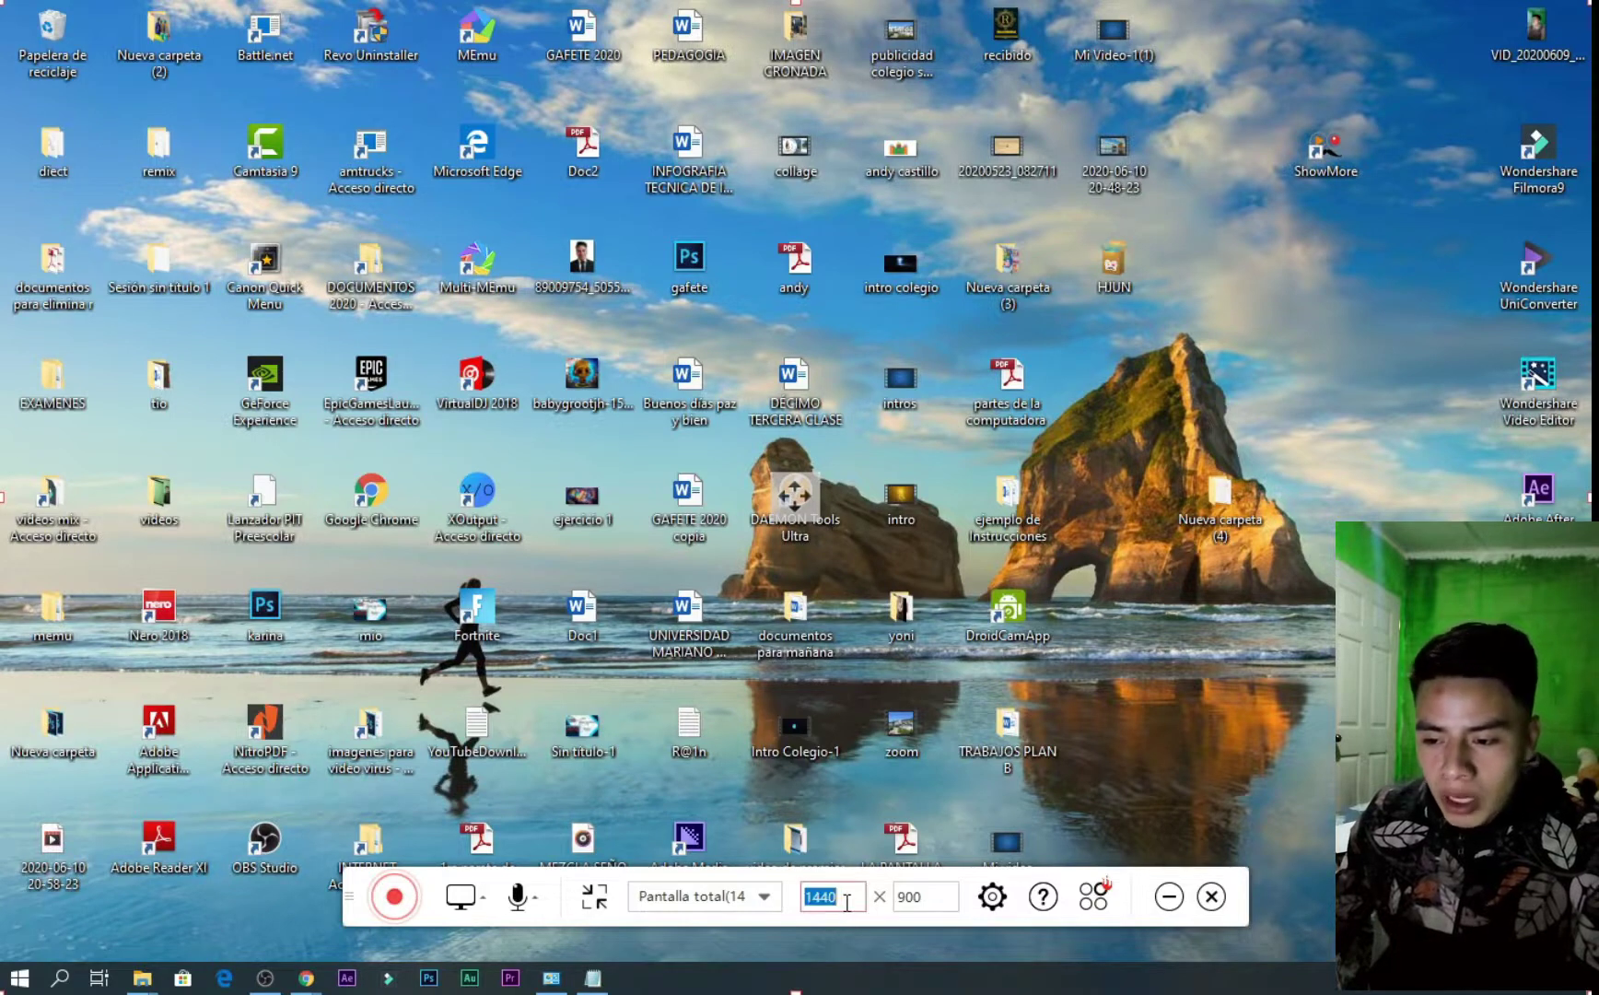
pyautogui.click(846, 902)
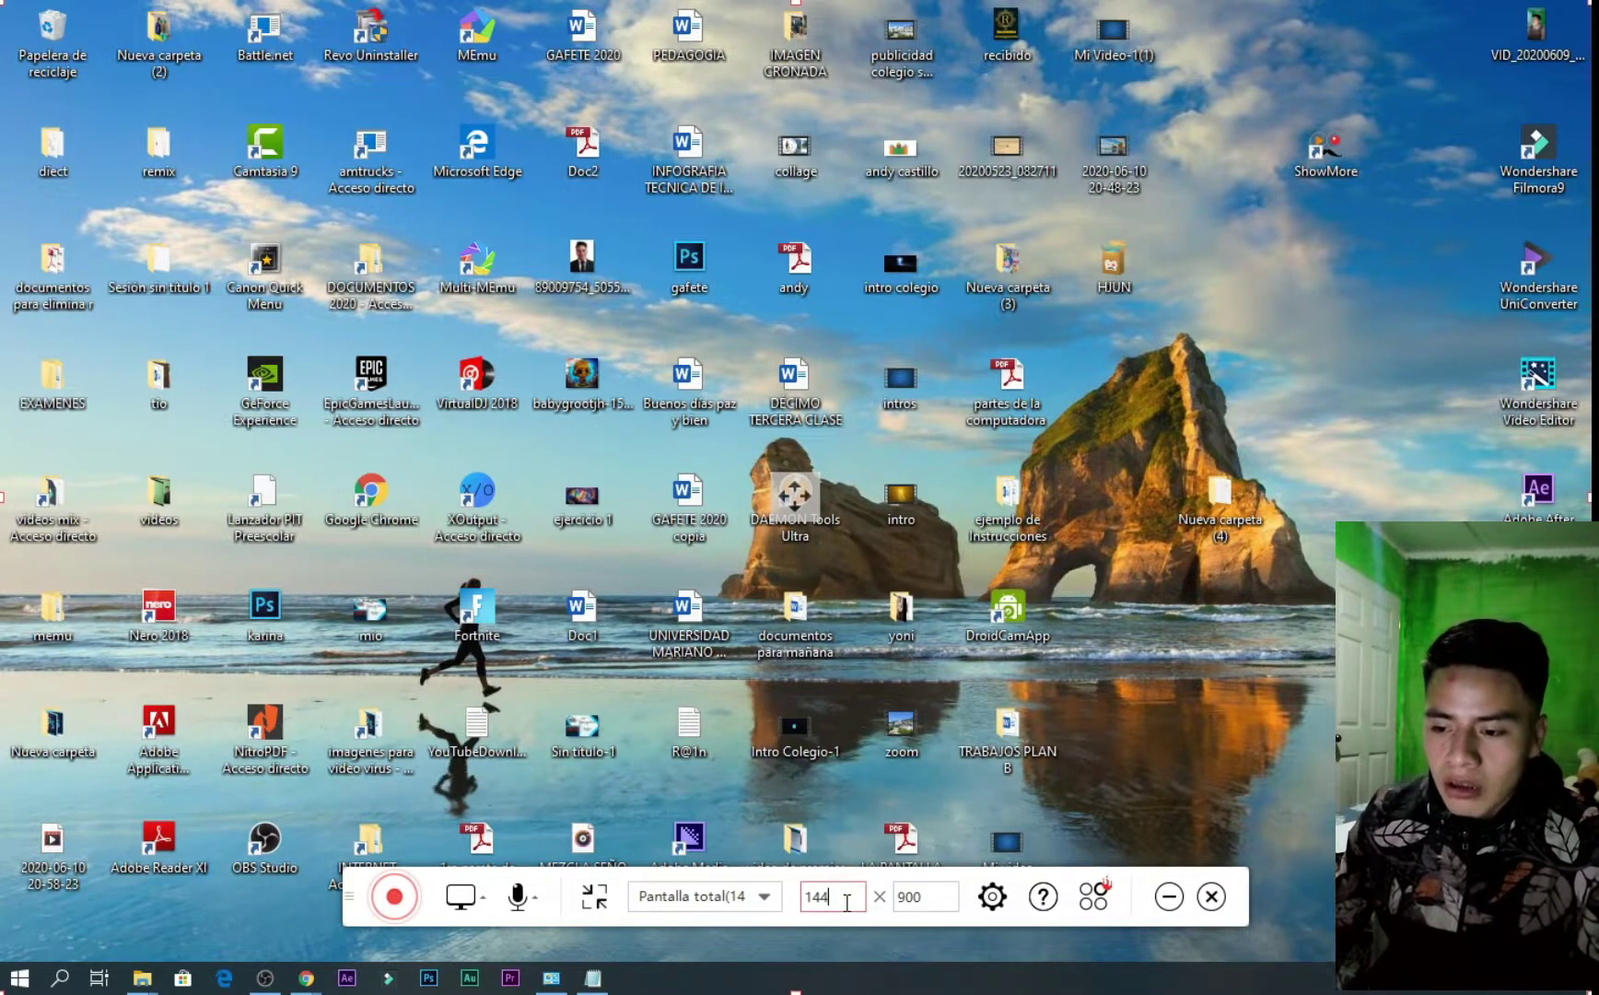
pyautogui.write('300')
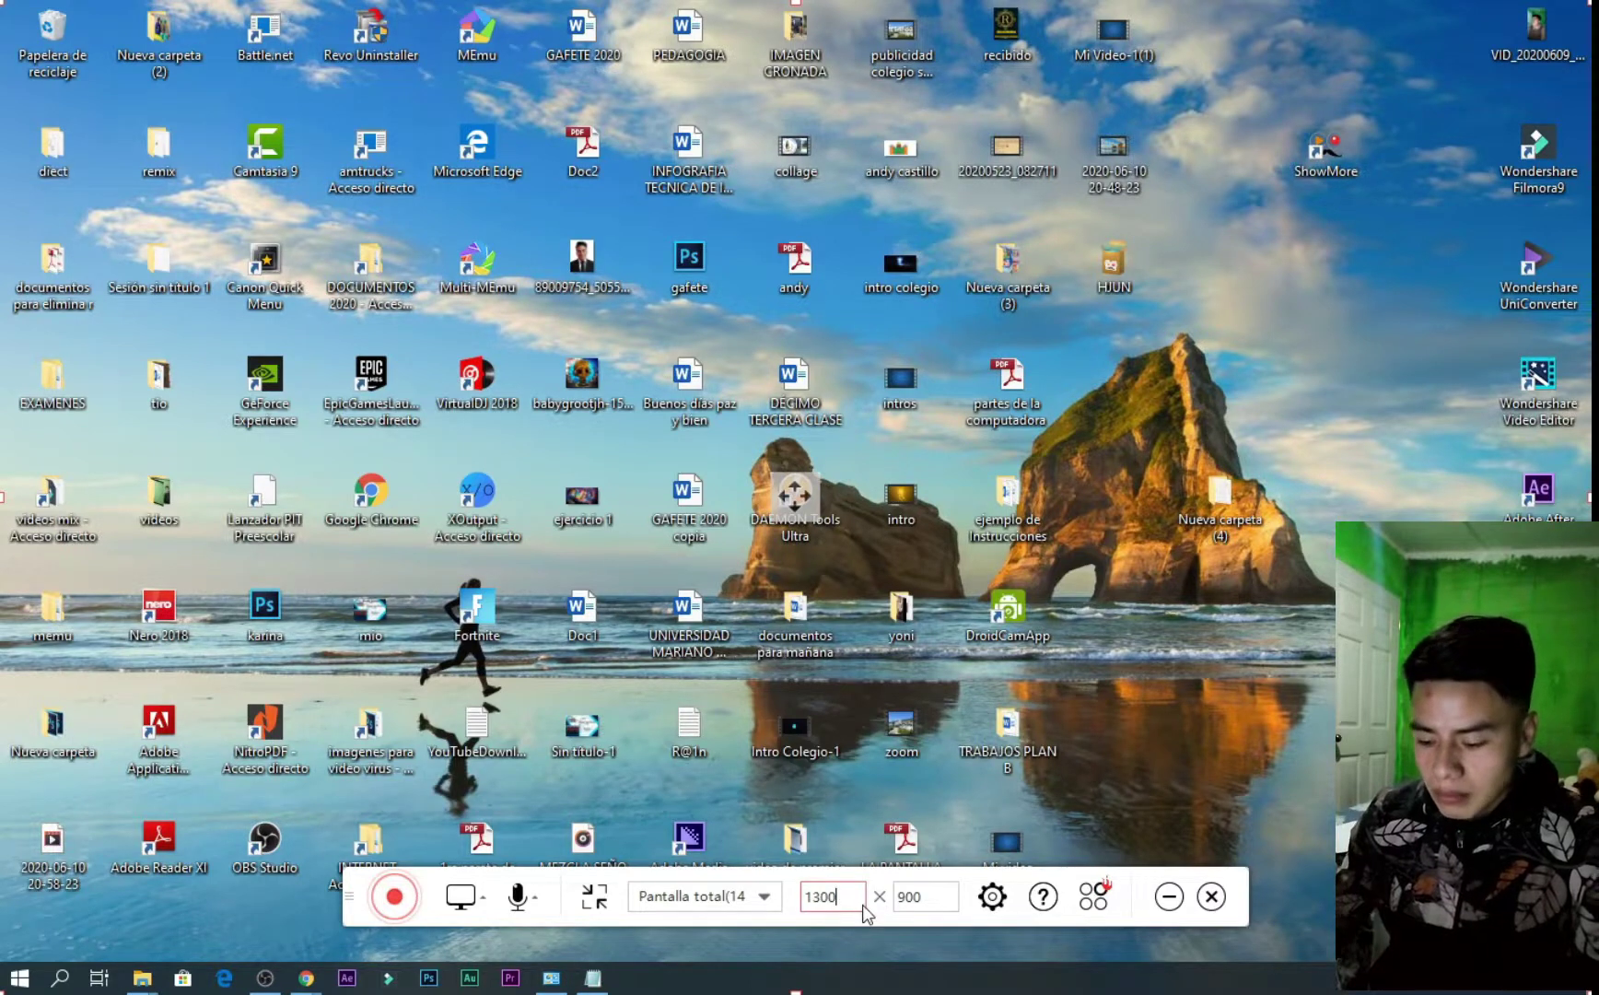
pyautogui.press('Return')
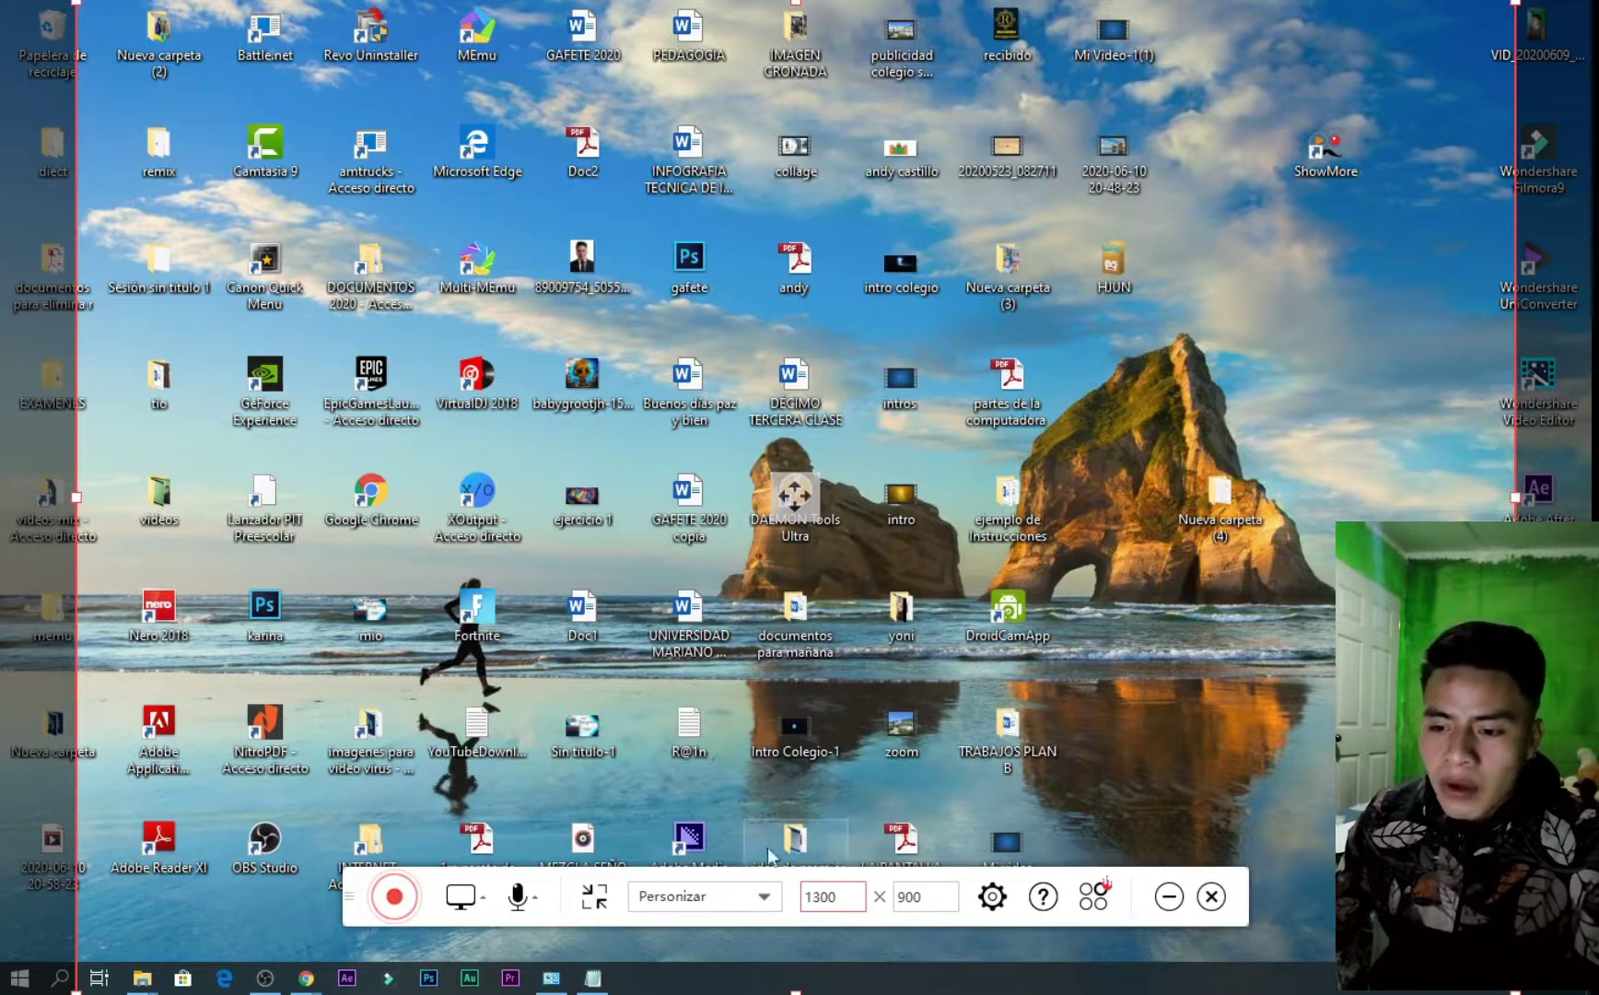
pyautogui.click(599, 898)
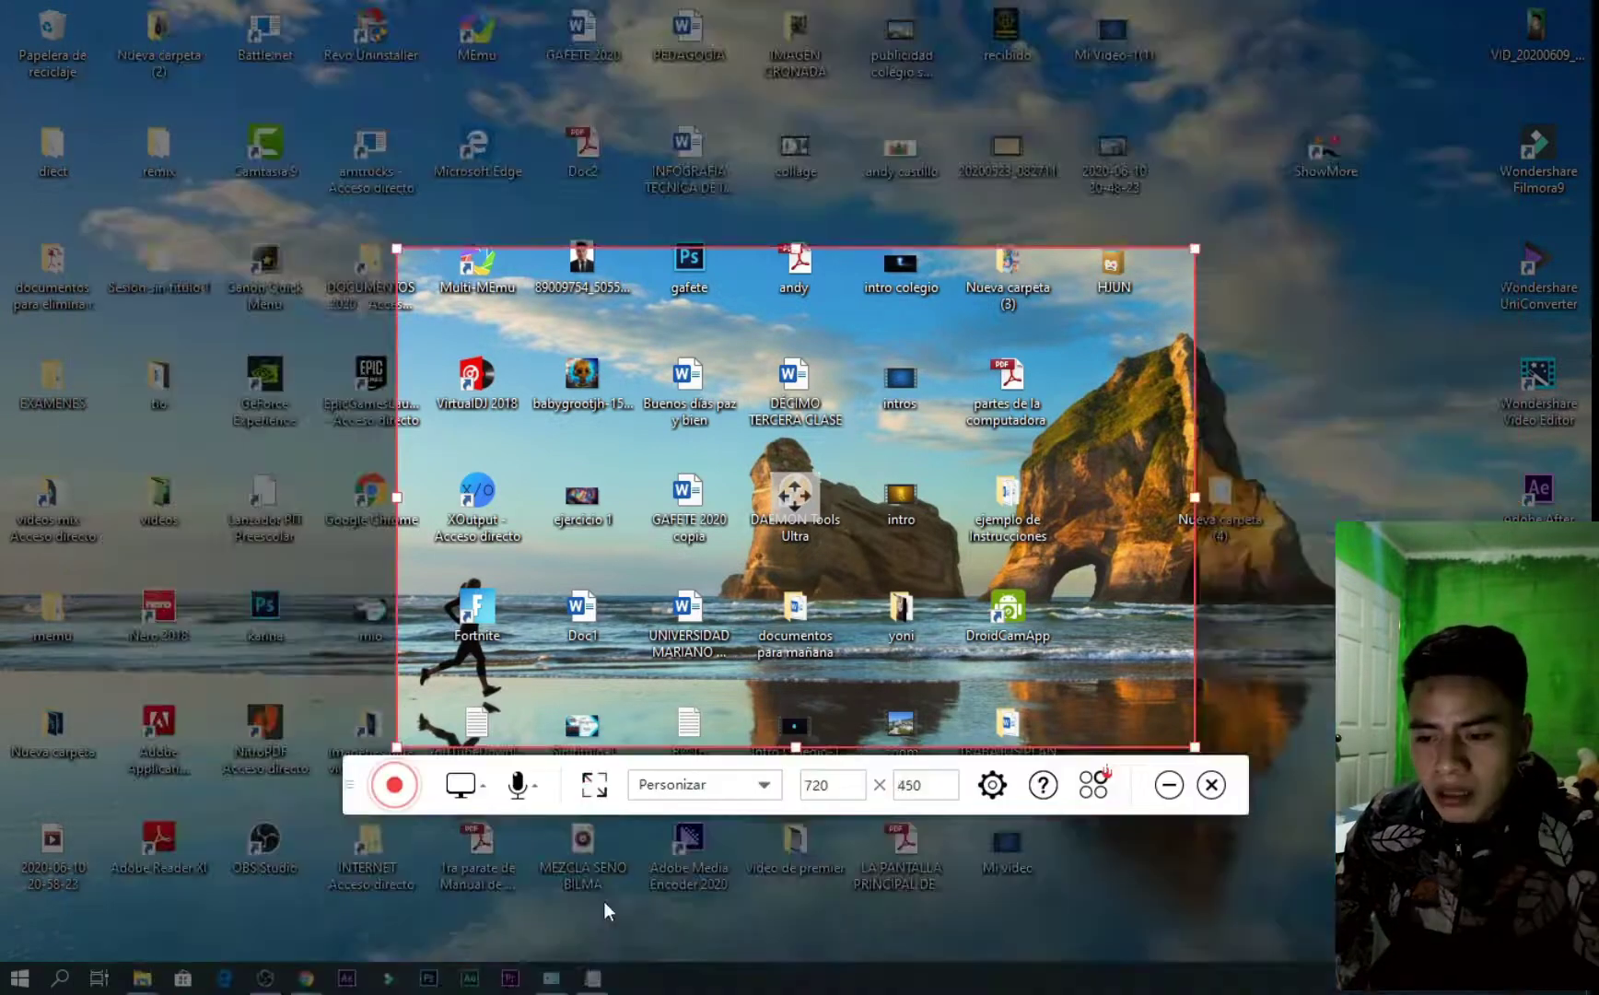
pyautogui.click(599, 784)
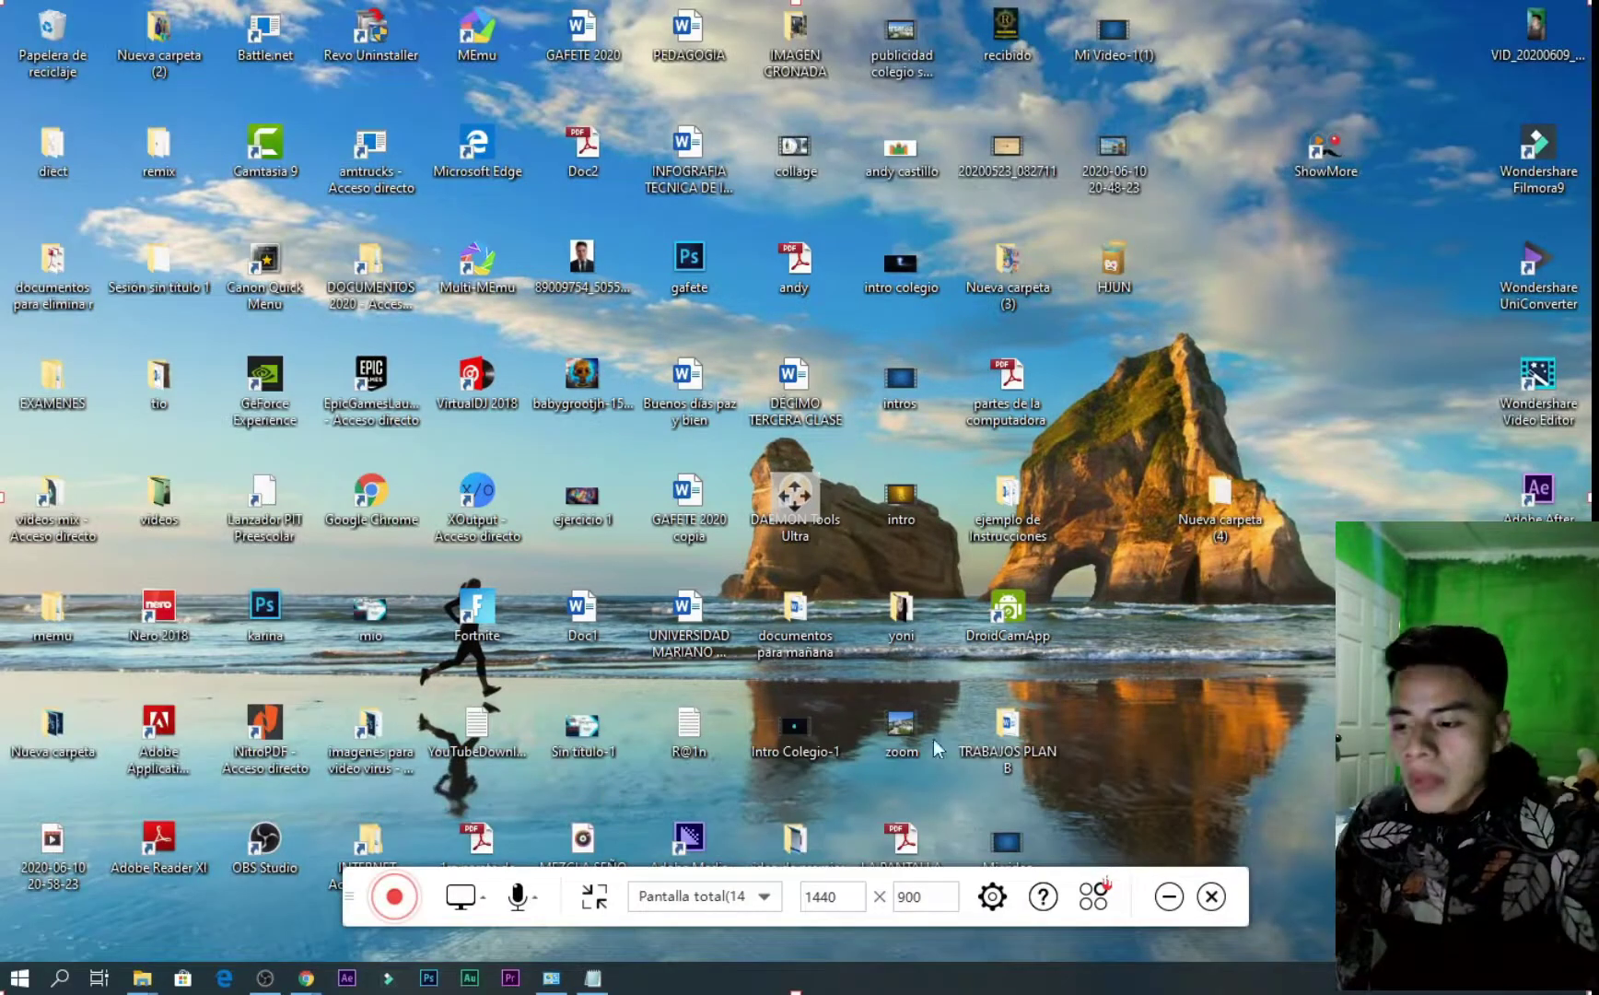
# Open the recorder's general settings and choose the desktop (Escritorio) as the default output directory
pyautogui.click(992, 895)
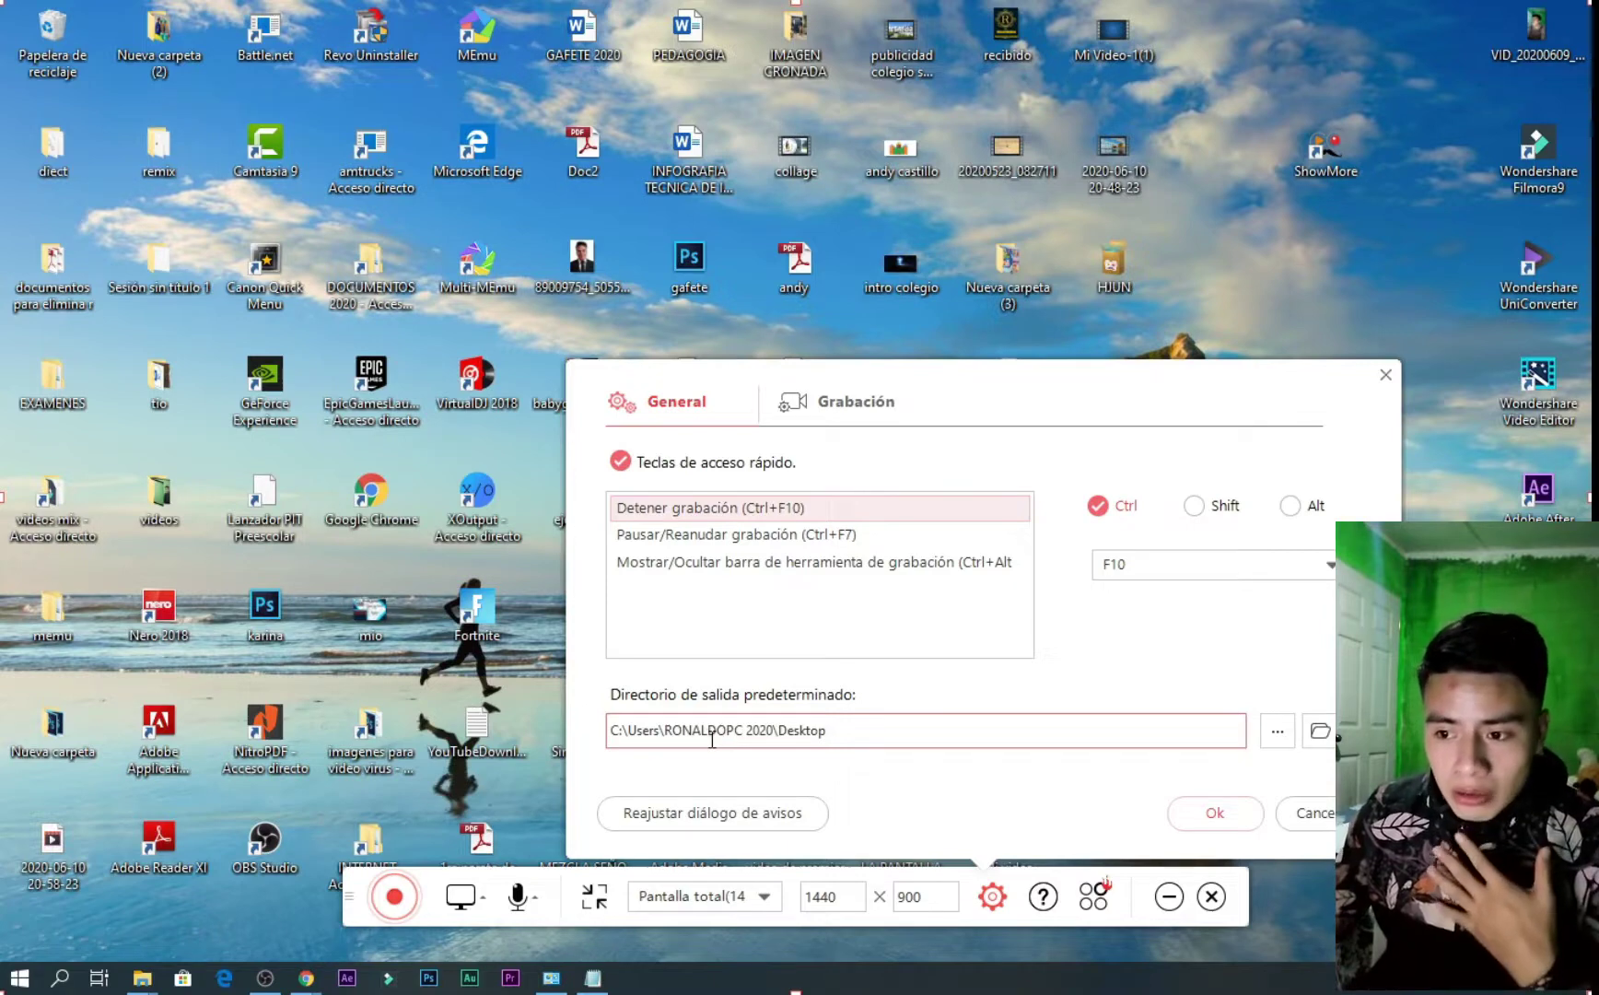
pyautogui.click(1279, 733)
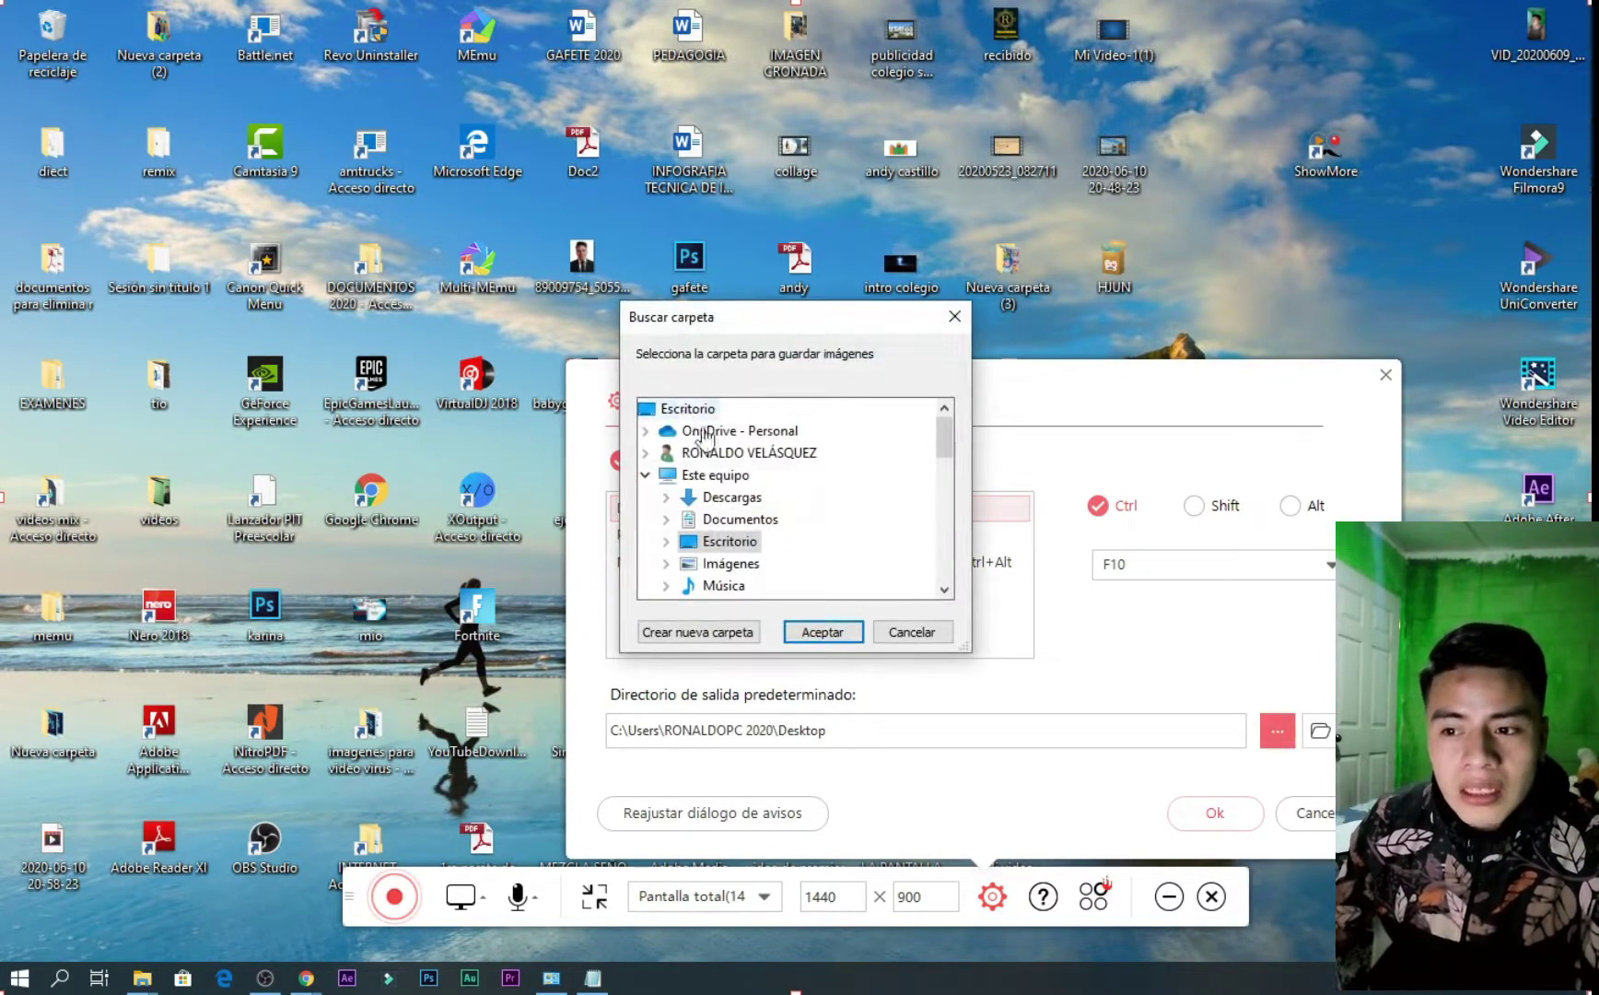
pyautogui.doubleClick(723, 541)
pyautogui.scroll(2, 705, 443)
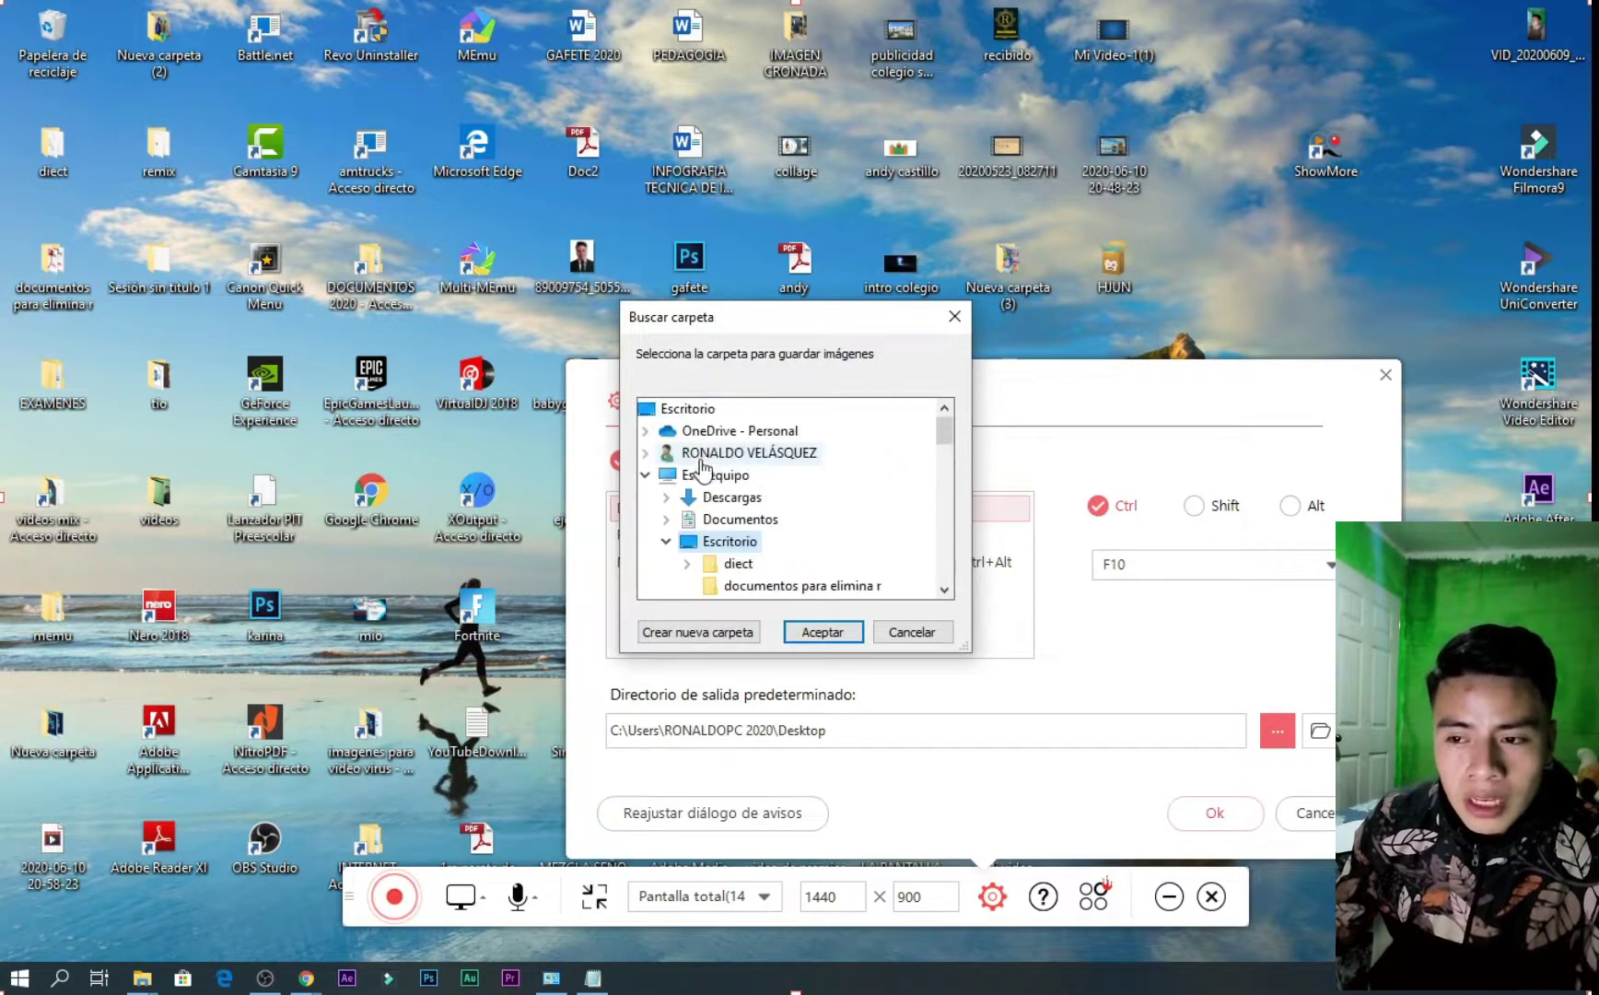
pyautogui.click(774, 586)
pyautogui.click(820, 632)
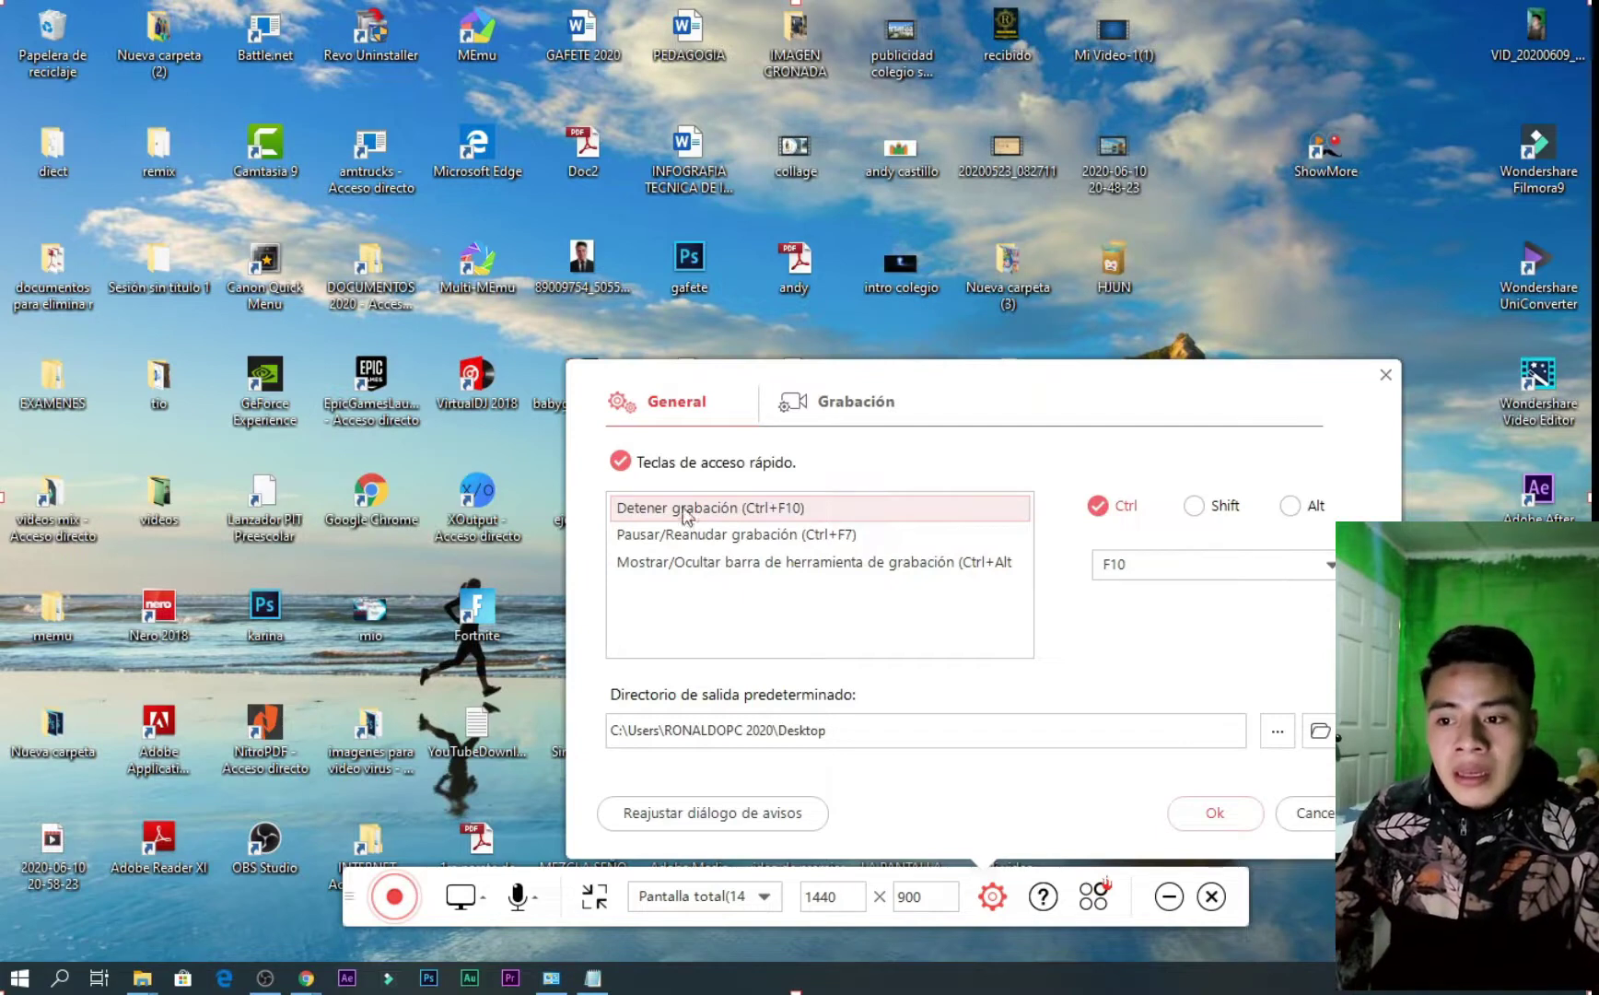
# Examine the shortcuts for pausing the recording and for showing or hiding the recording toolbar, including the available key letters
pyautogui.click(679, 542)
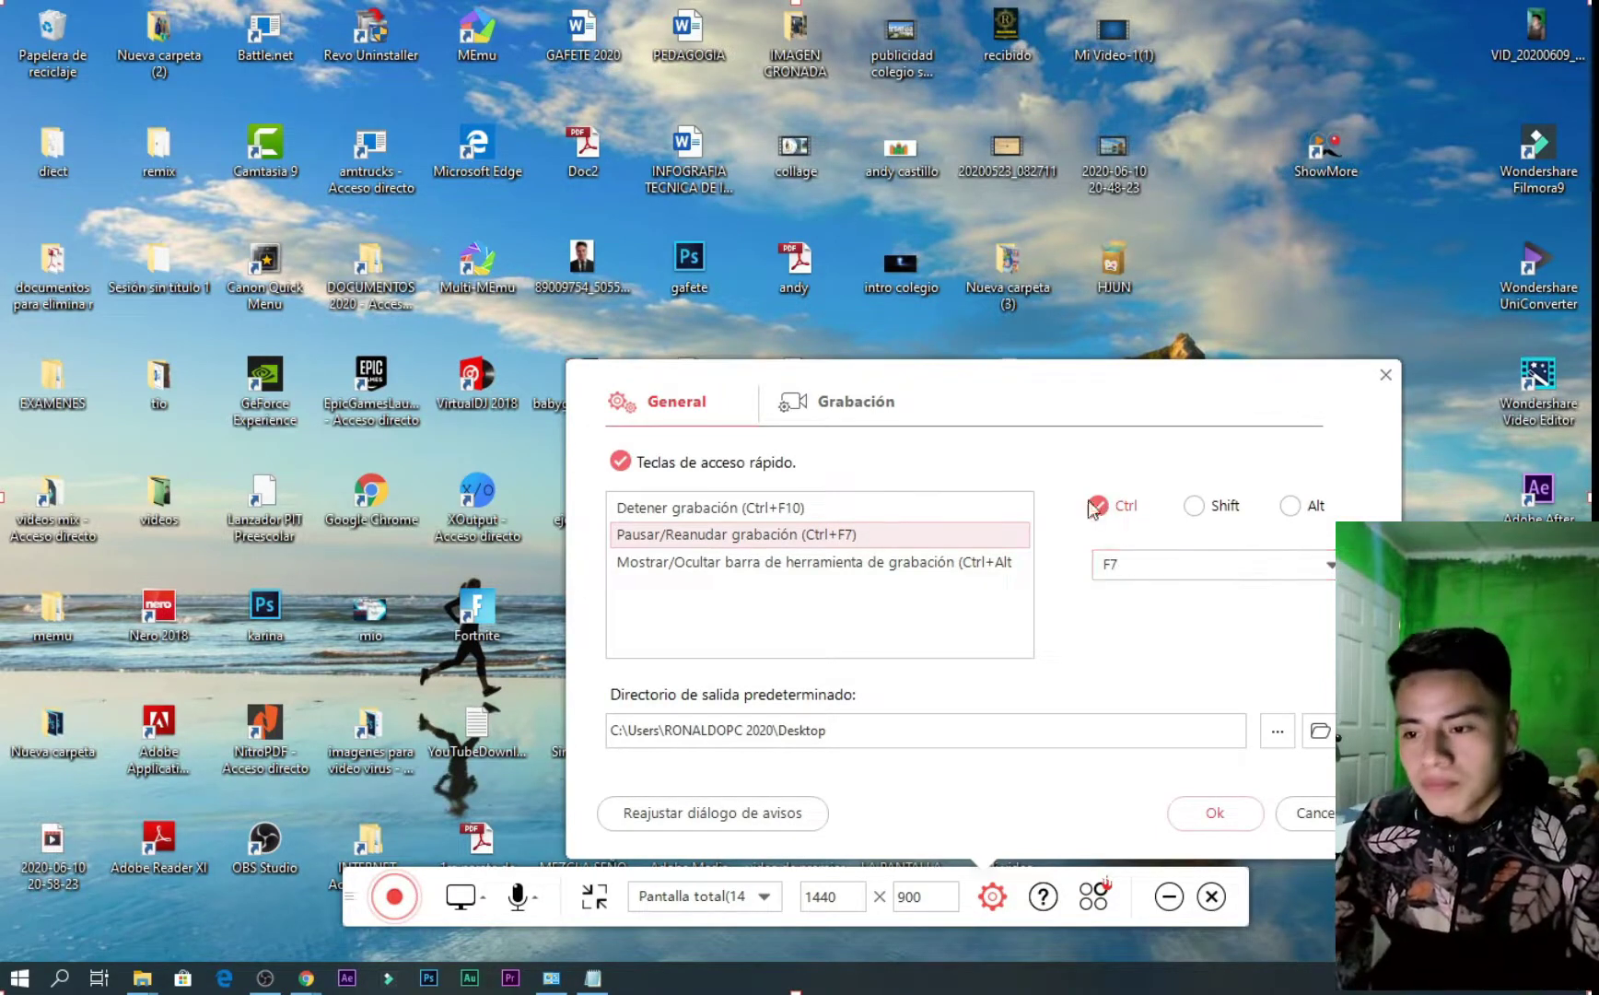
pyautogui.click(668, 564)
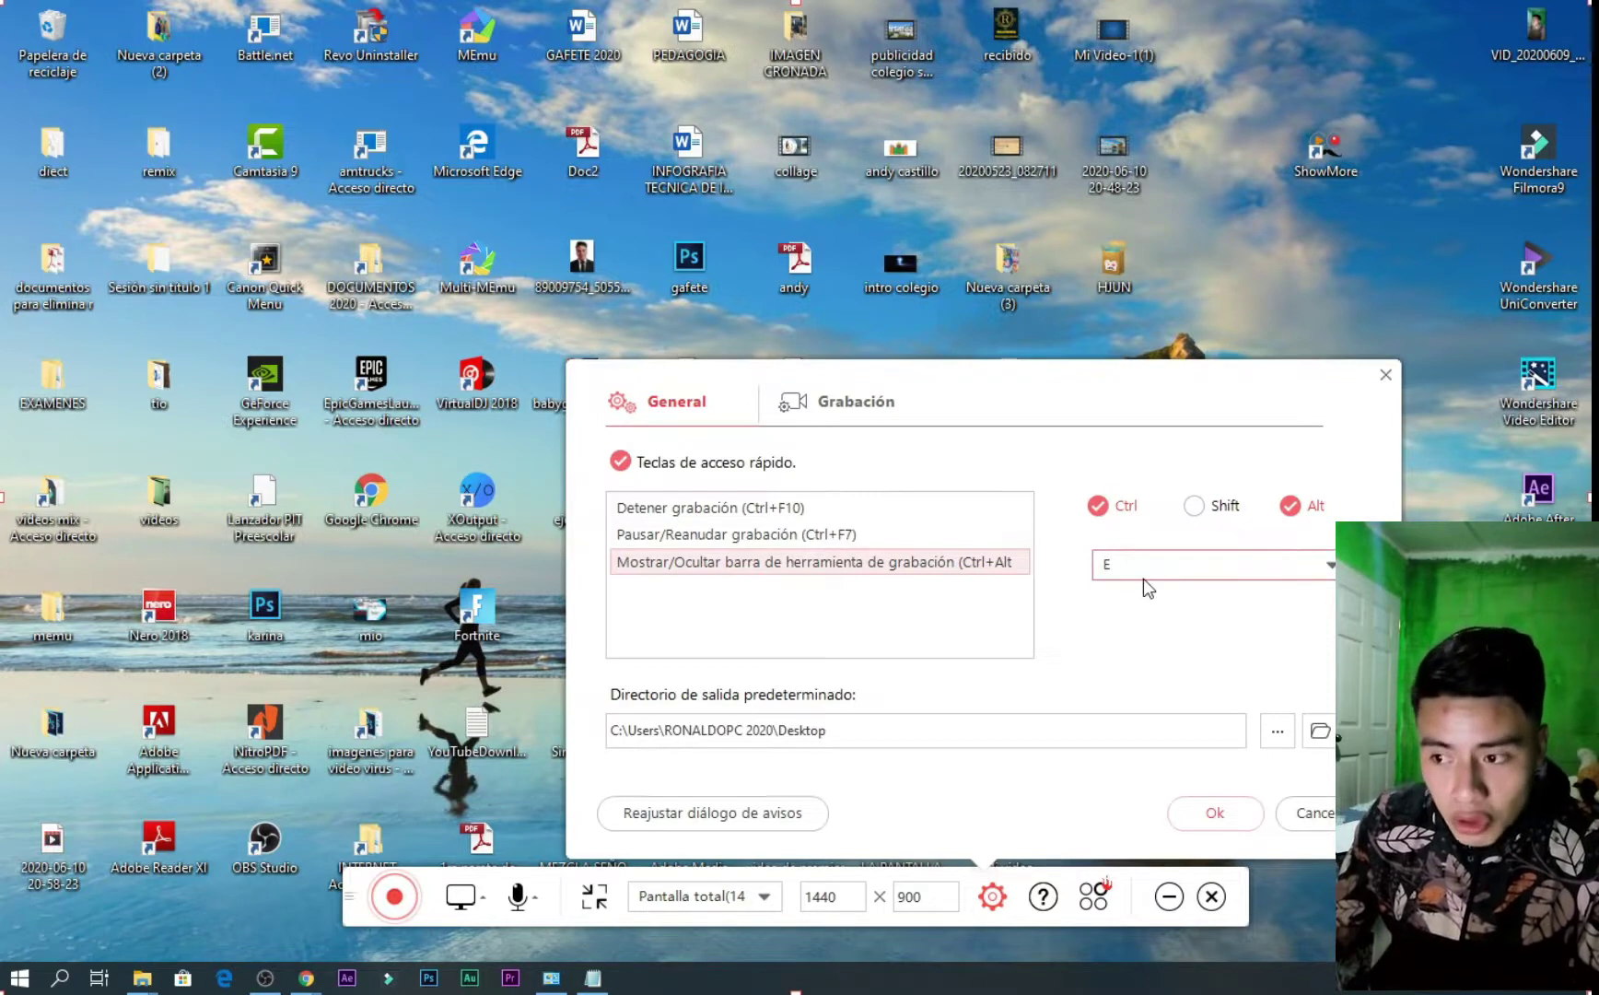
pyautogui.click(1216, 575)
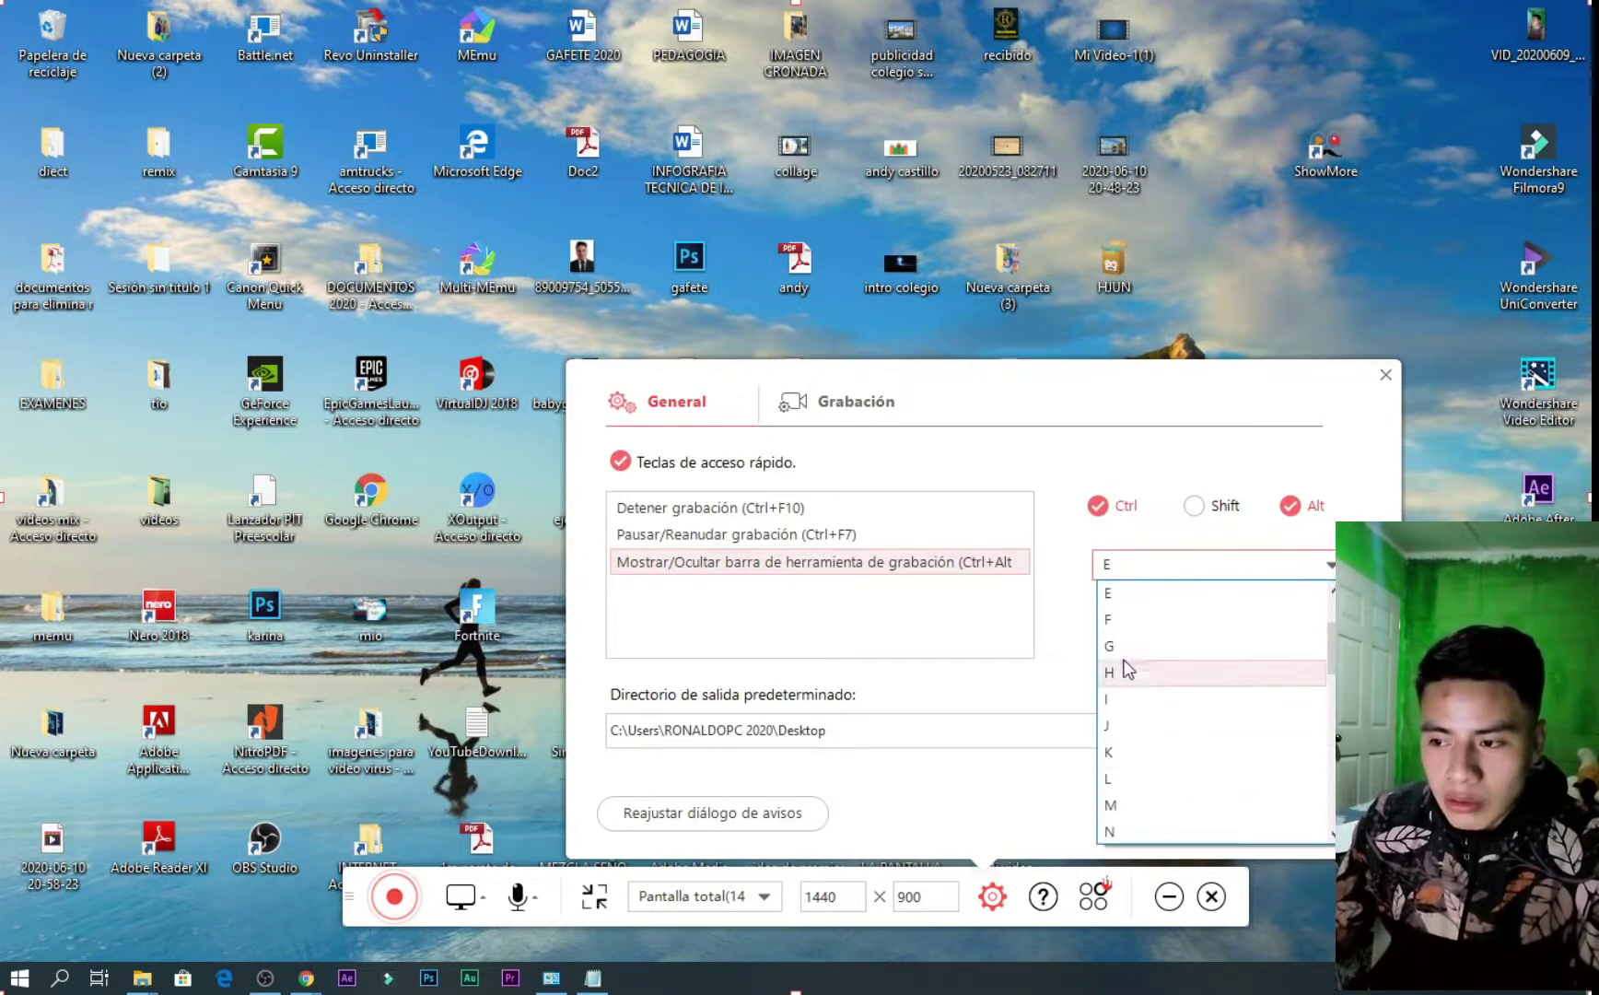
pyautogui.click(1147, 567)
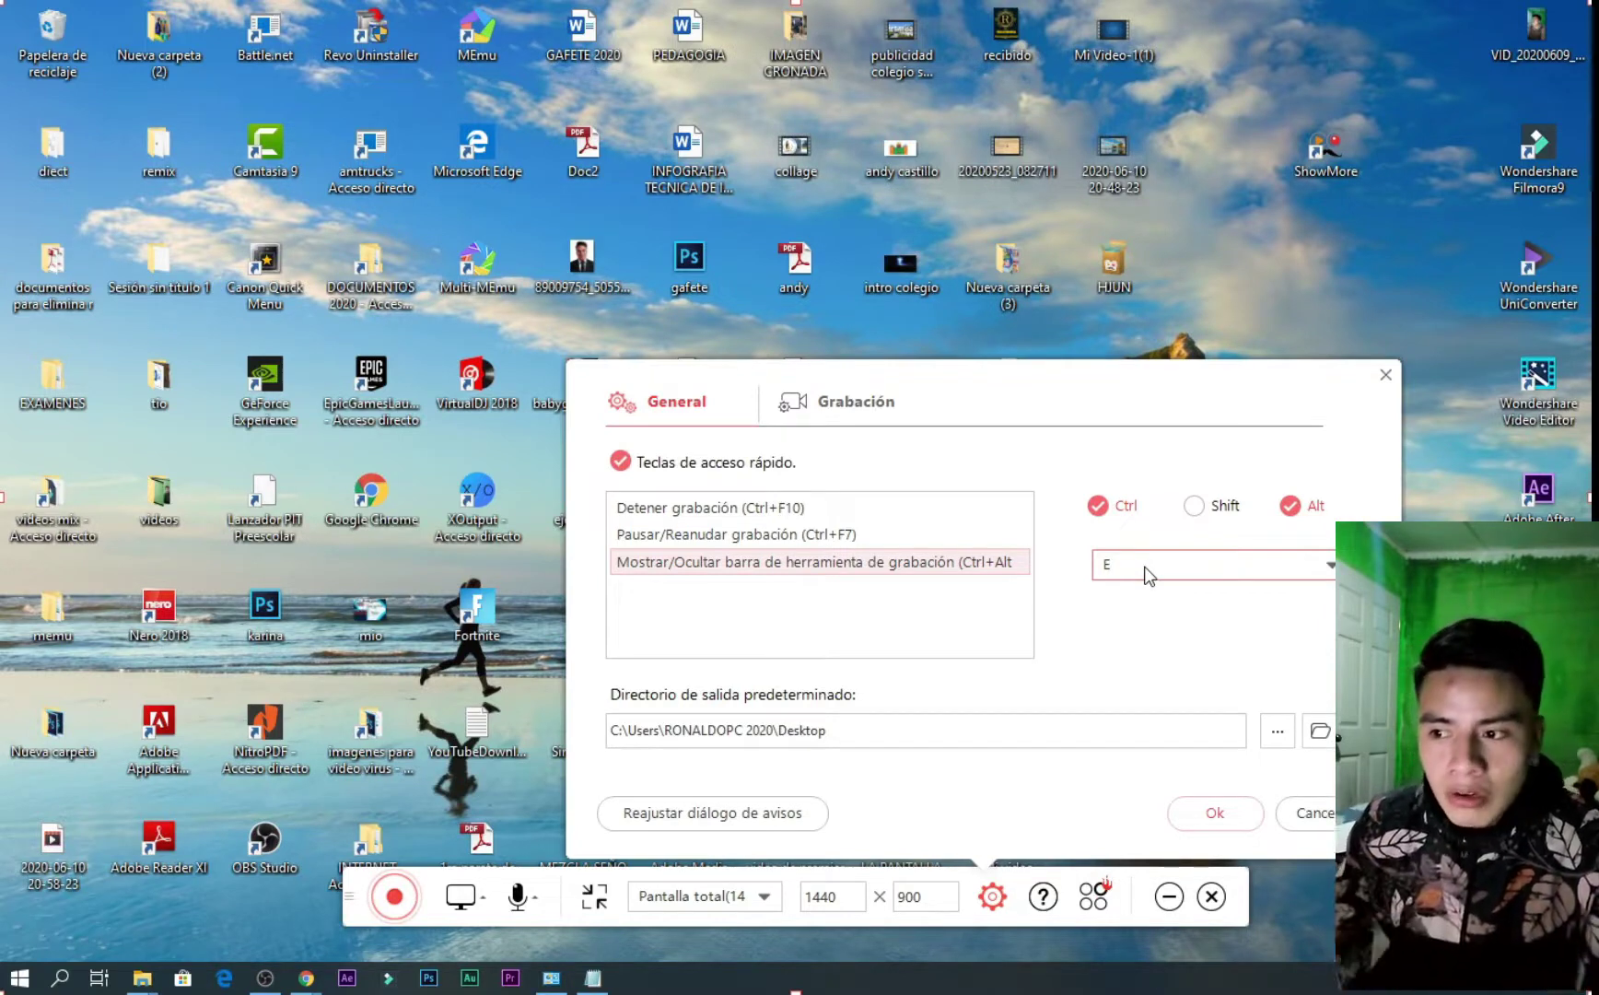
pyautogui.click(1149, 573)
pyautogui.click(1145, 574)
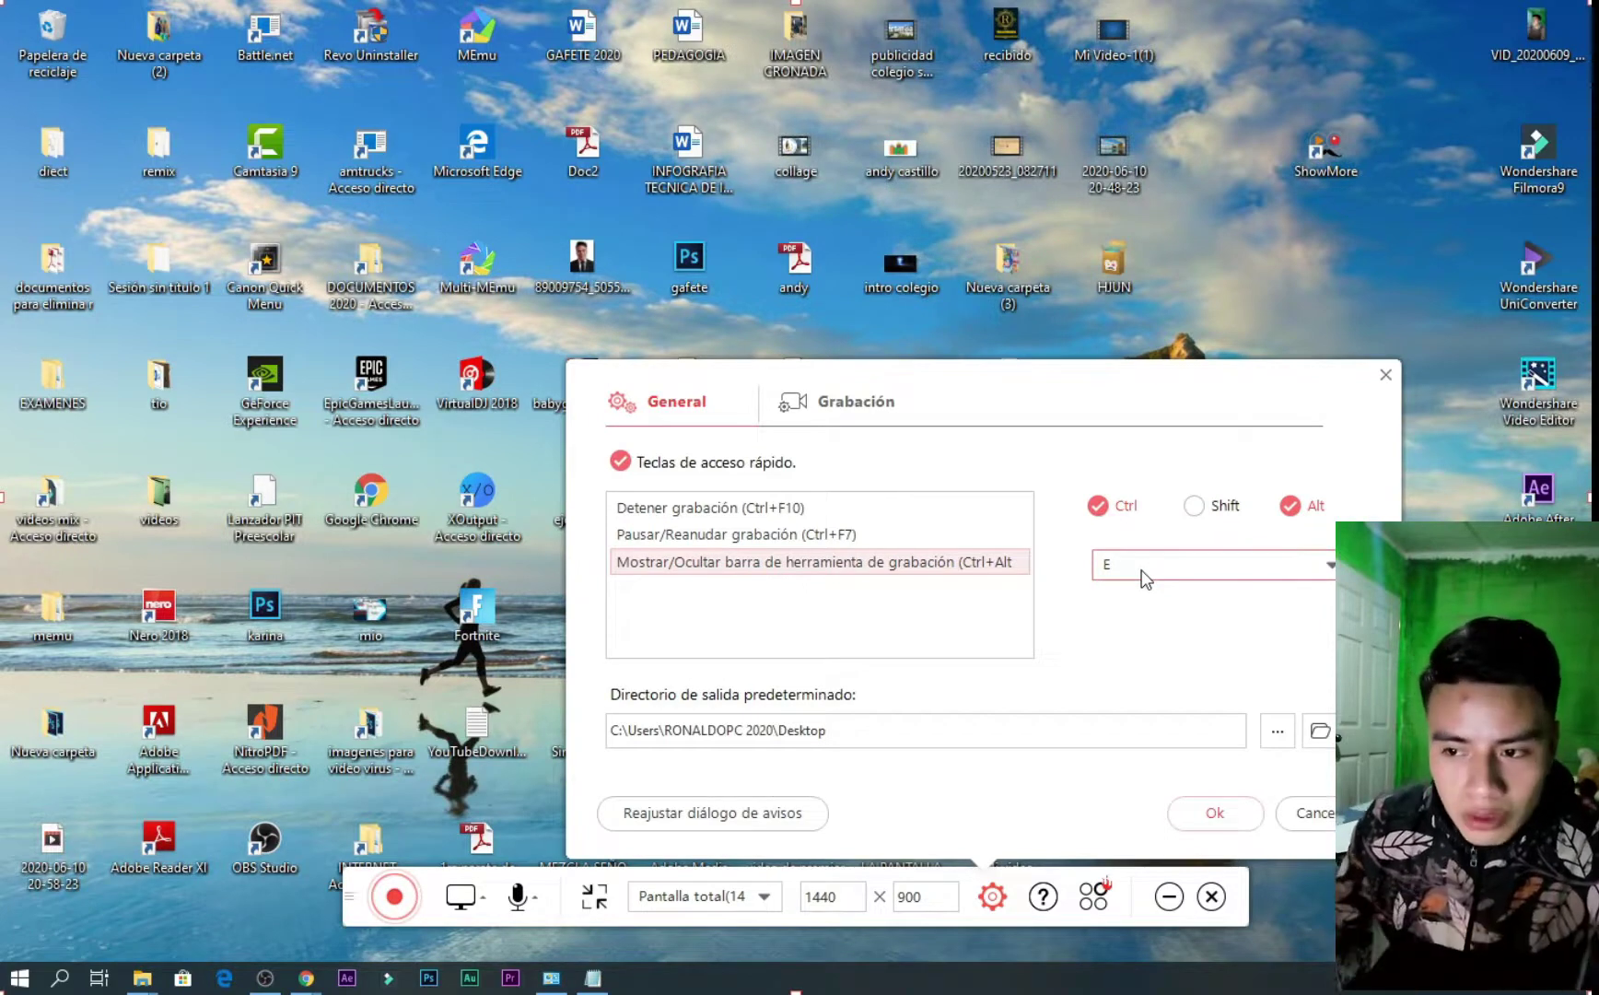
pyautogui.click(1131, 574)
pyautogui.click(1133, 575)
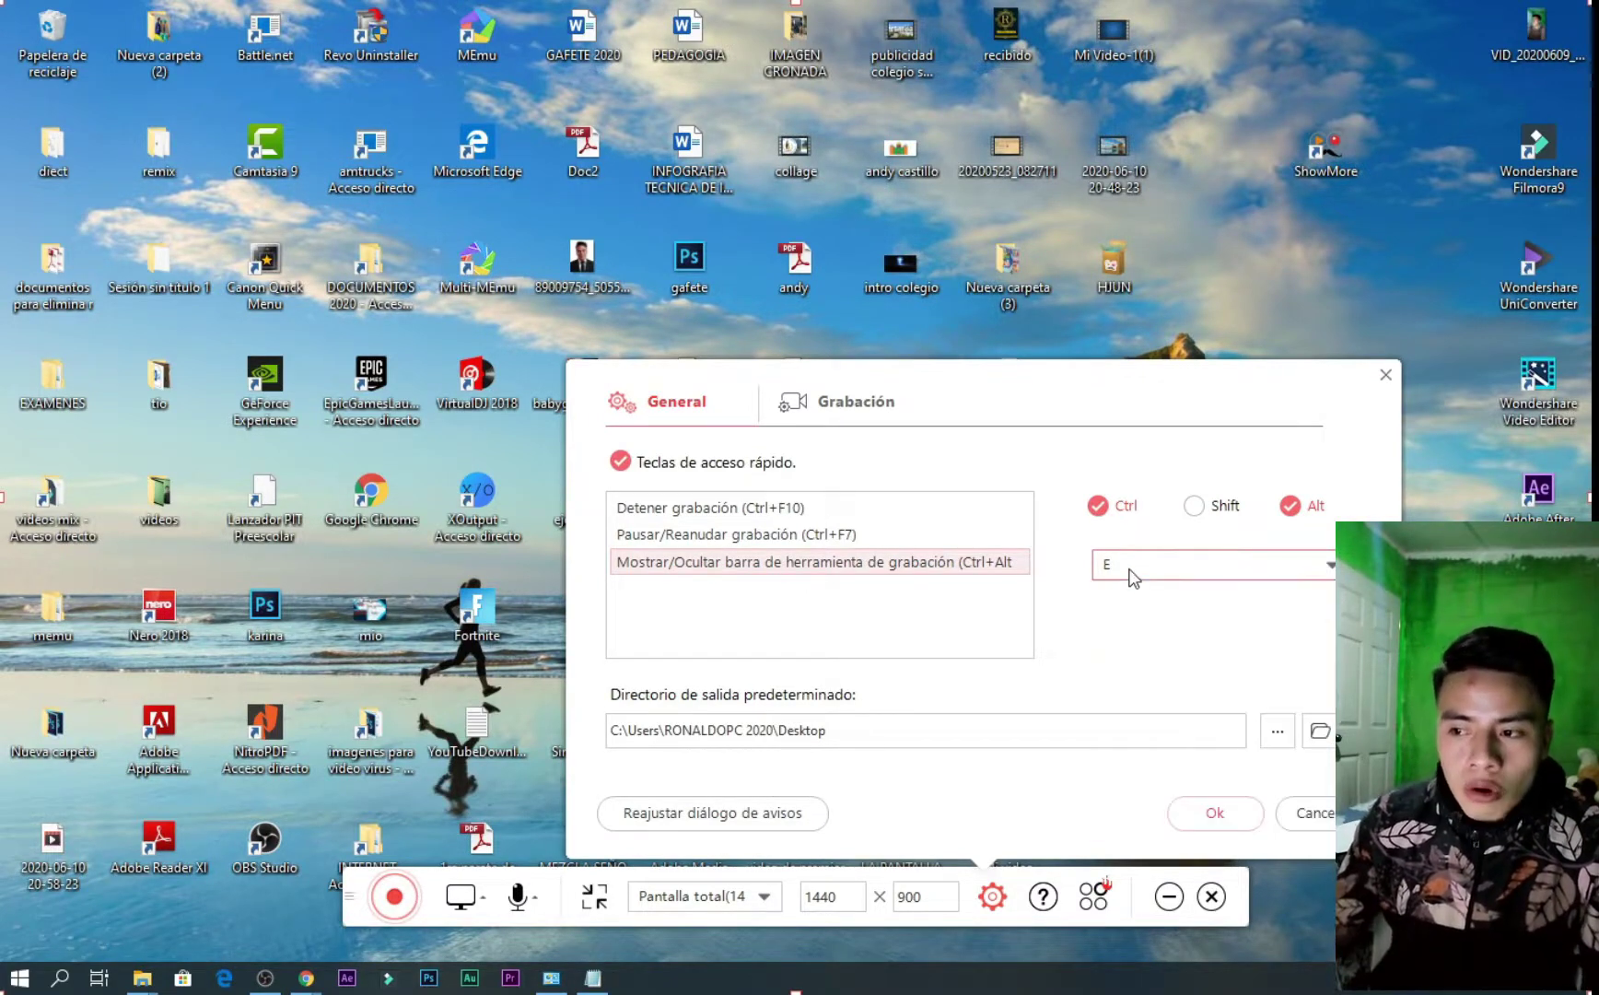
# Try H as the shortcut letter for showing or hiding the recording toolbar and set it back to E
pyautogui.click(1133, 576)
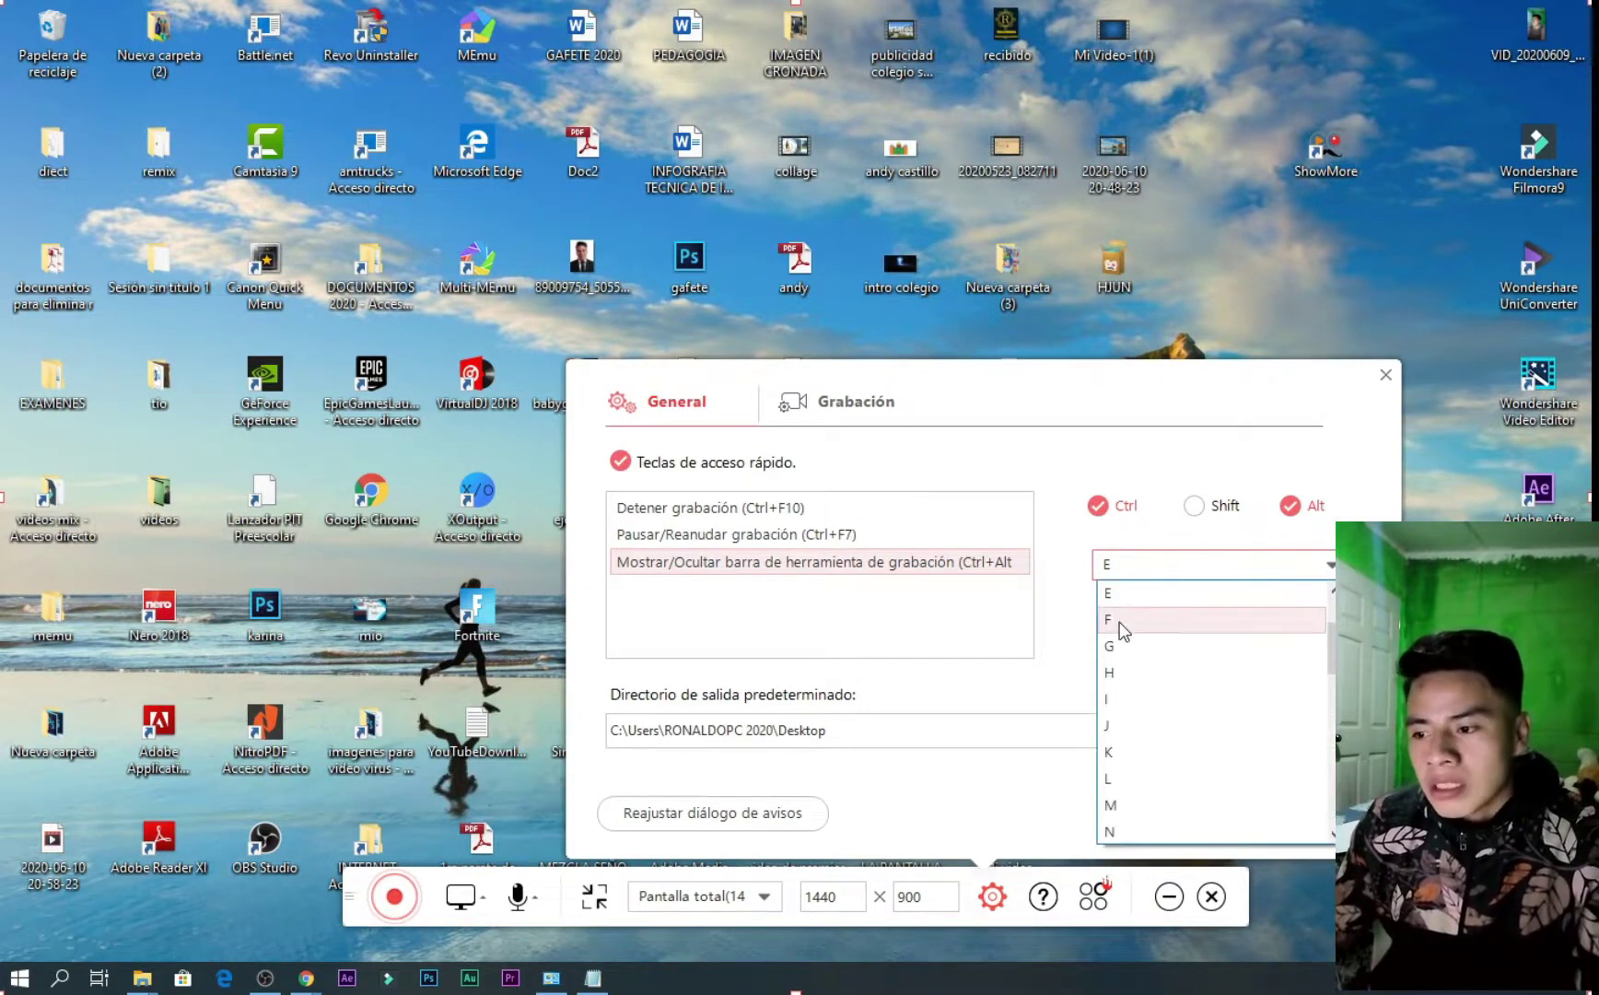
pyautogui.click(1124, 593)
pyautogui.click(1140, 582)
pyautogui.click(1110, 647)
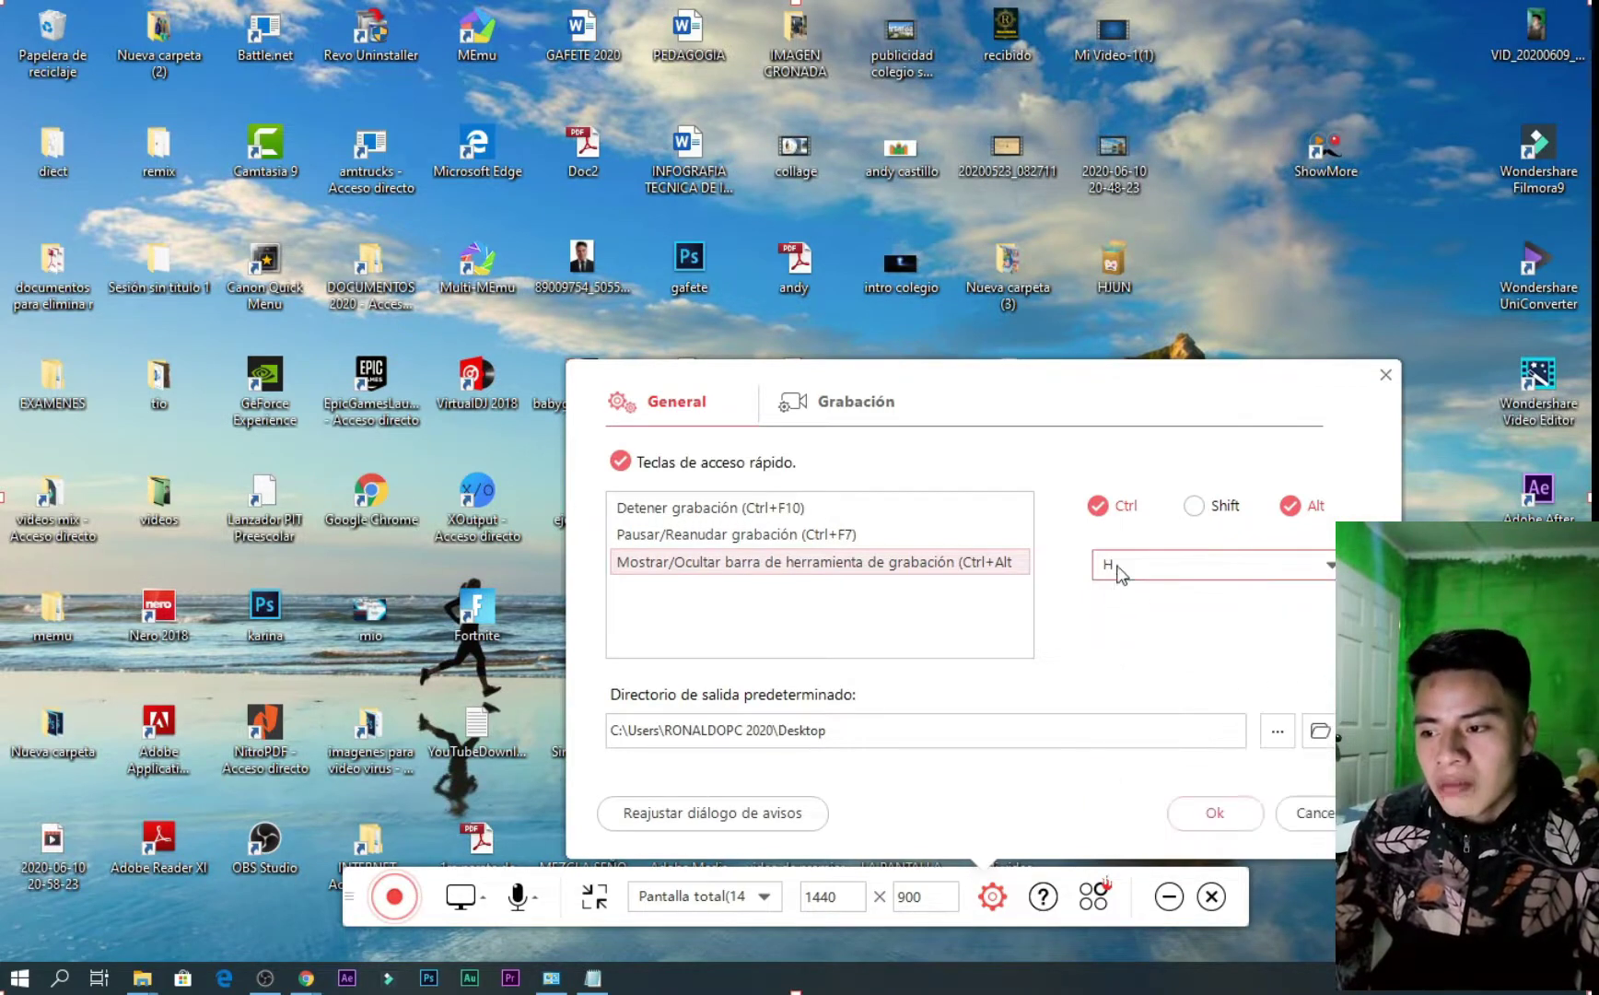
pyautogui.click(1128, 577)
pyautogui.scroll(3, 1120, 605)
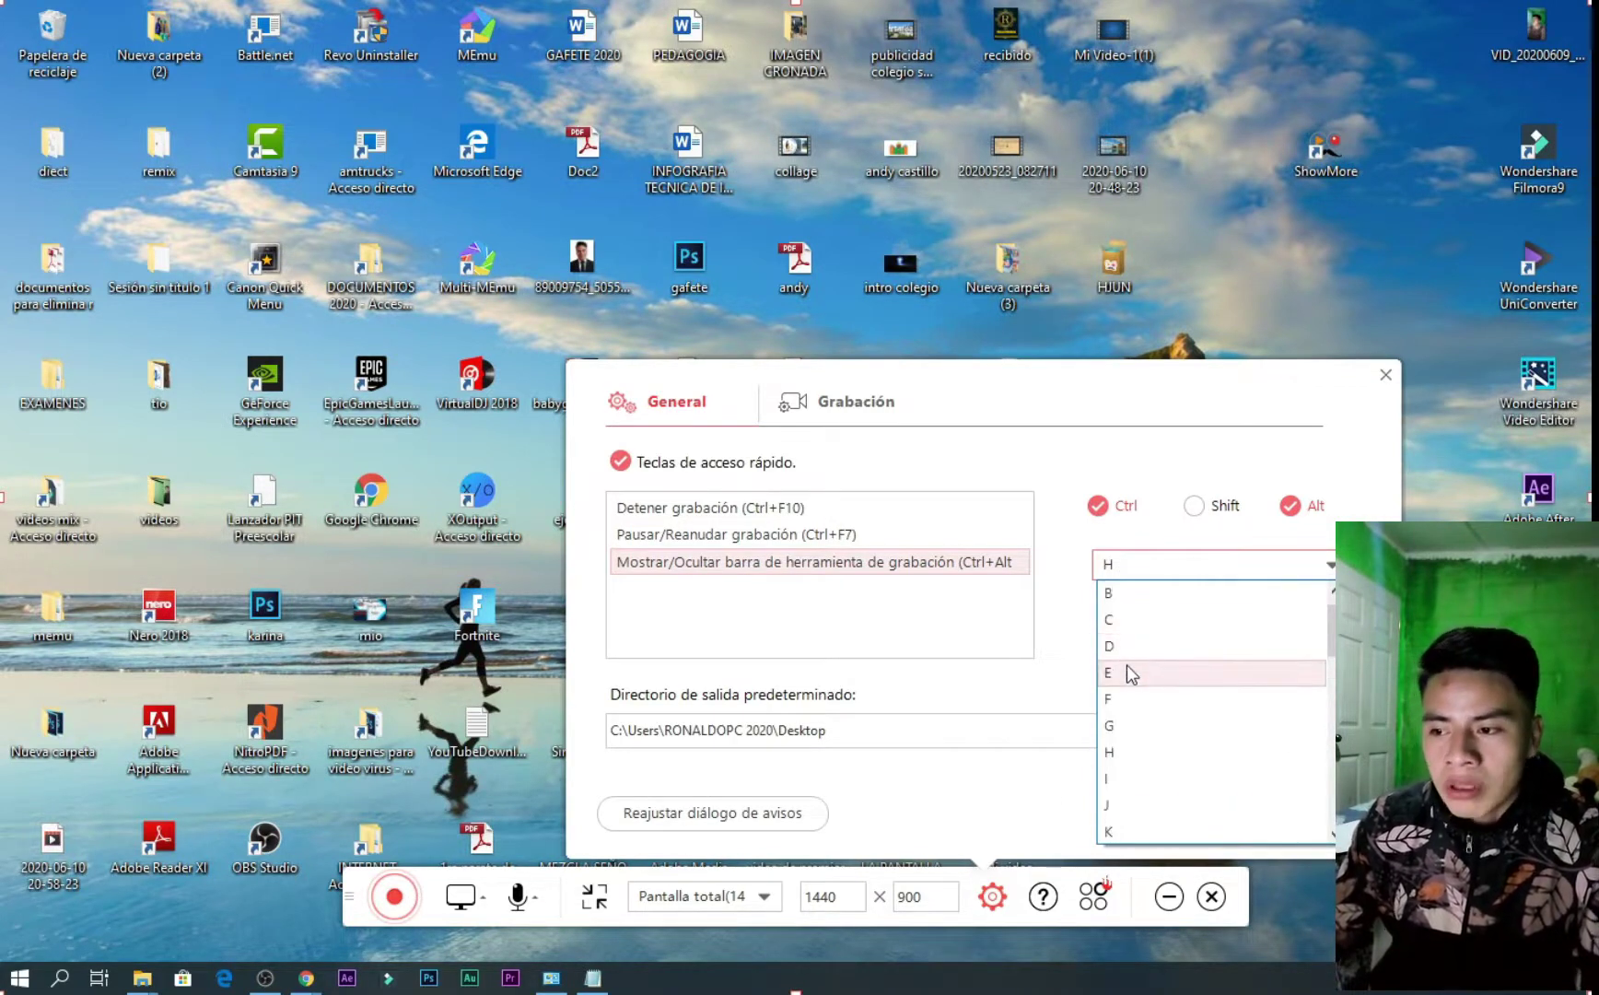
pyautogui.click(1127, 665)
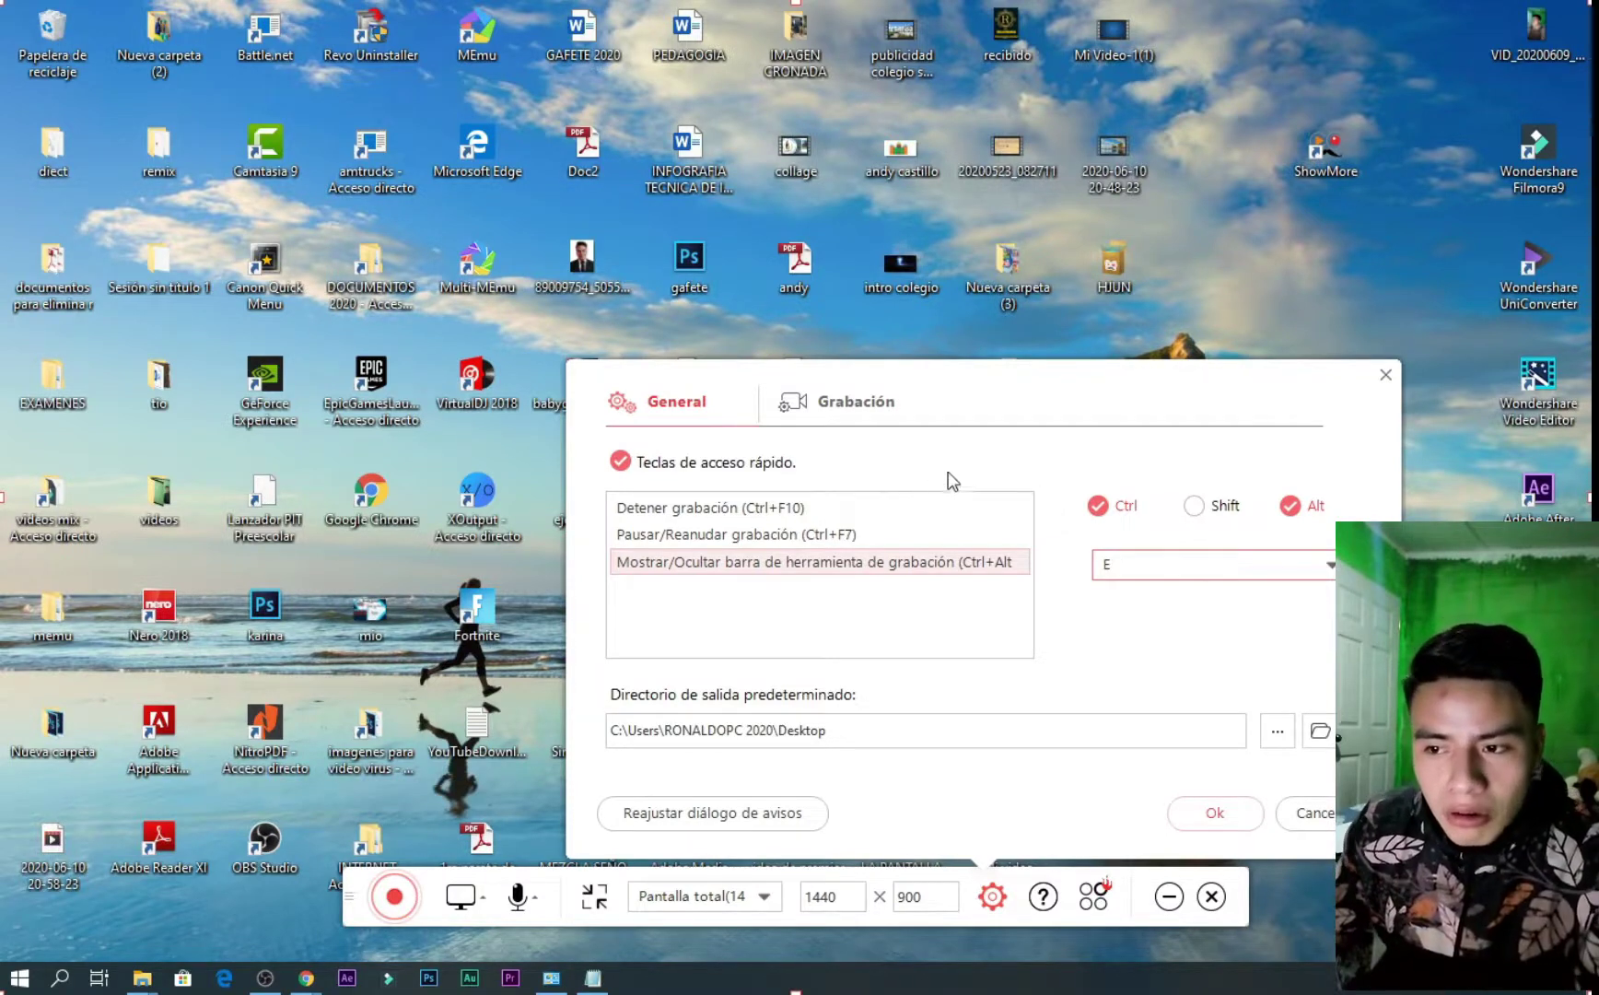
# Open the Grabación settings and examine the available video formats for the recordings
pyautogui.click(824, 407)
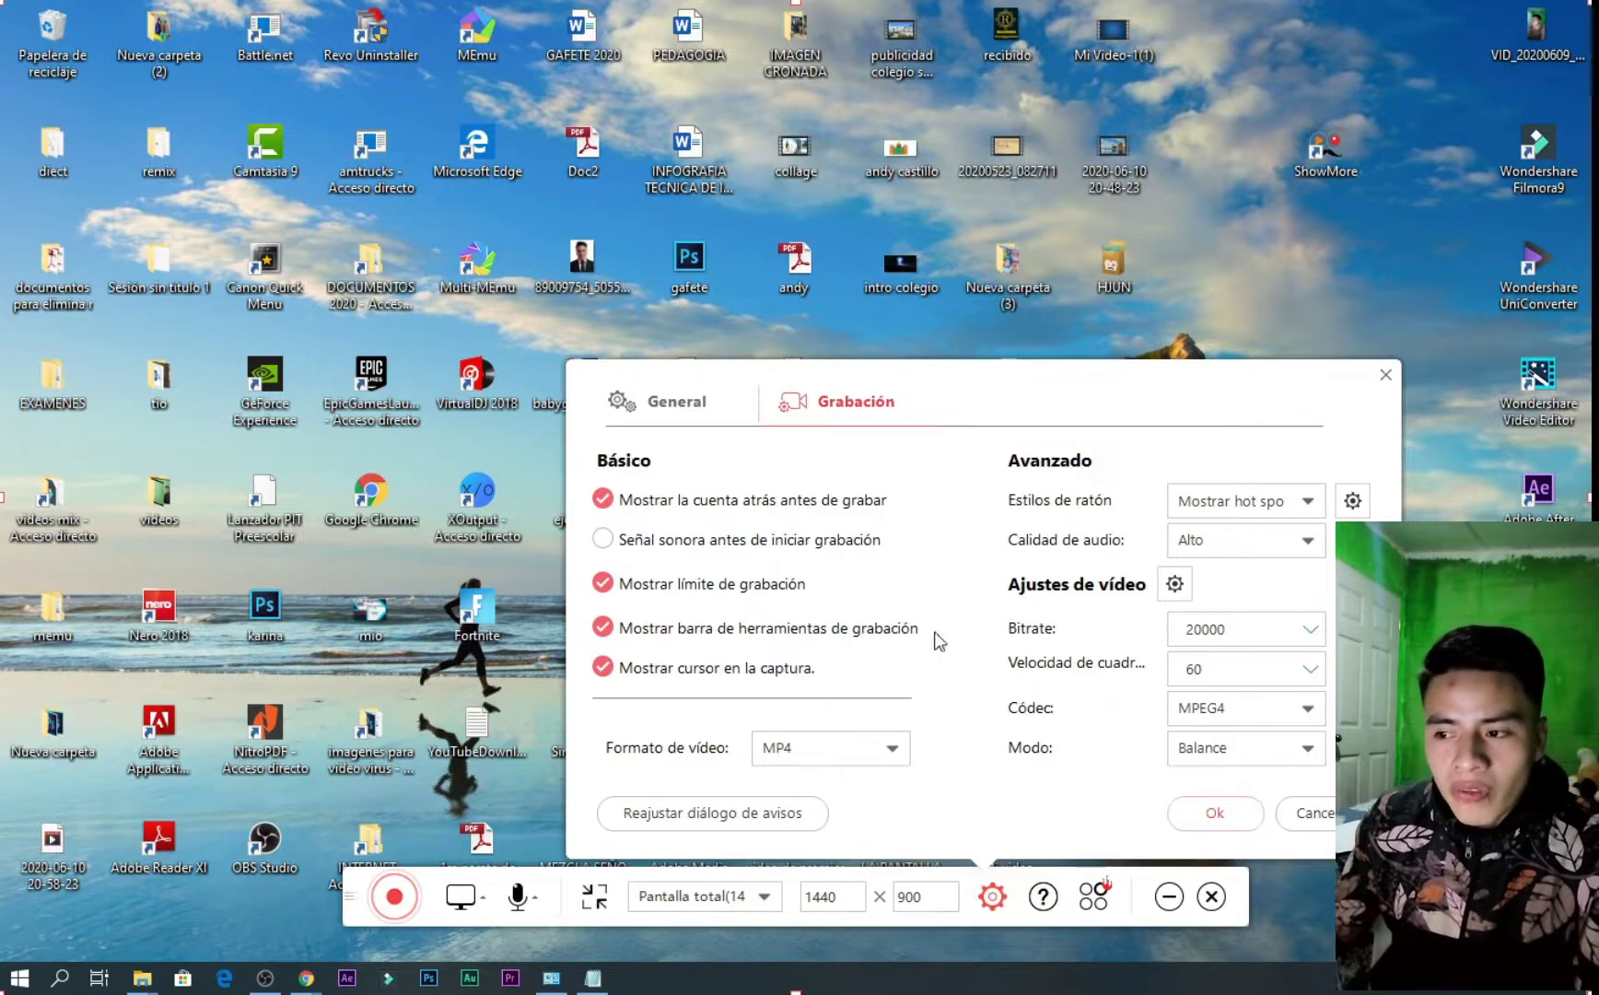
pyautogui.click(849, 761)
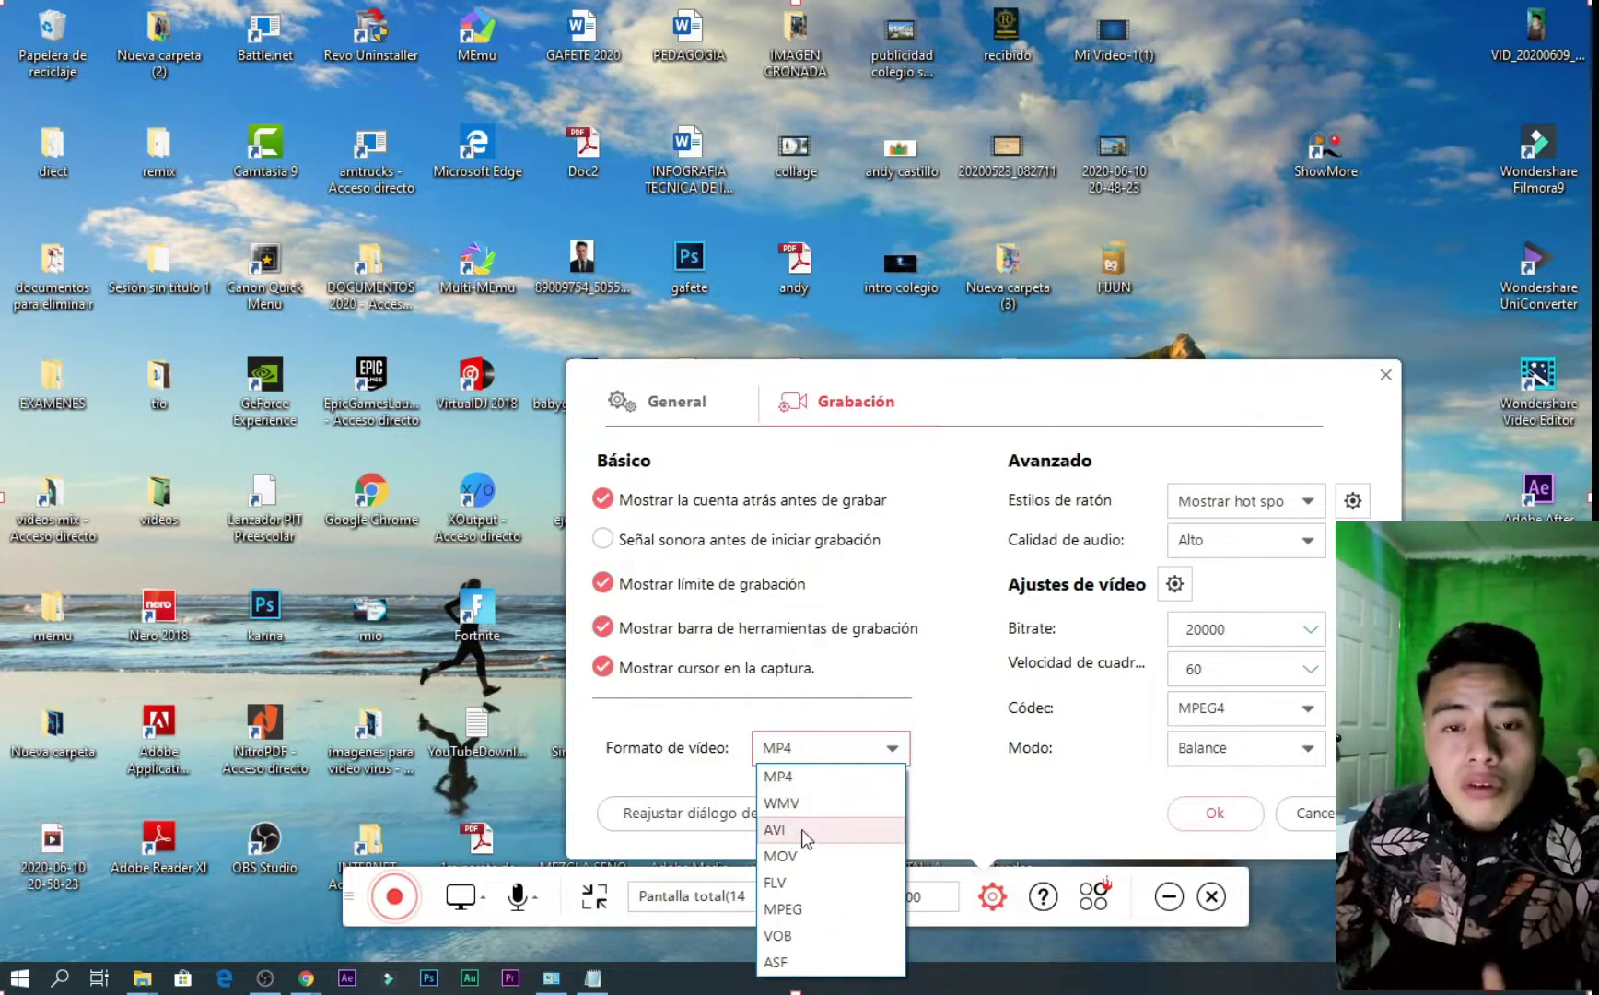
pyautogui.click(838, 756)
pyautogui.click(843, 756)
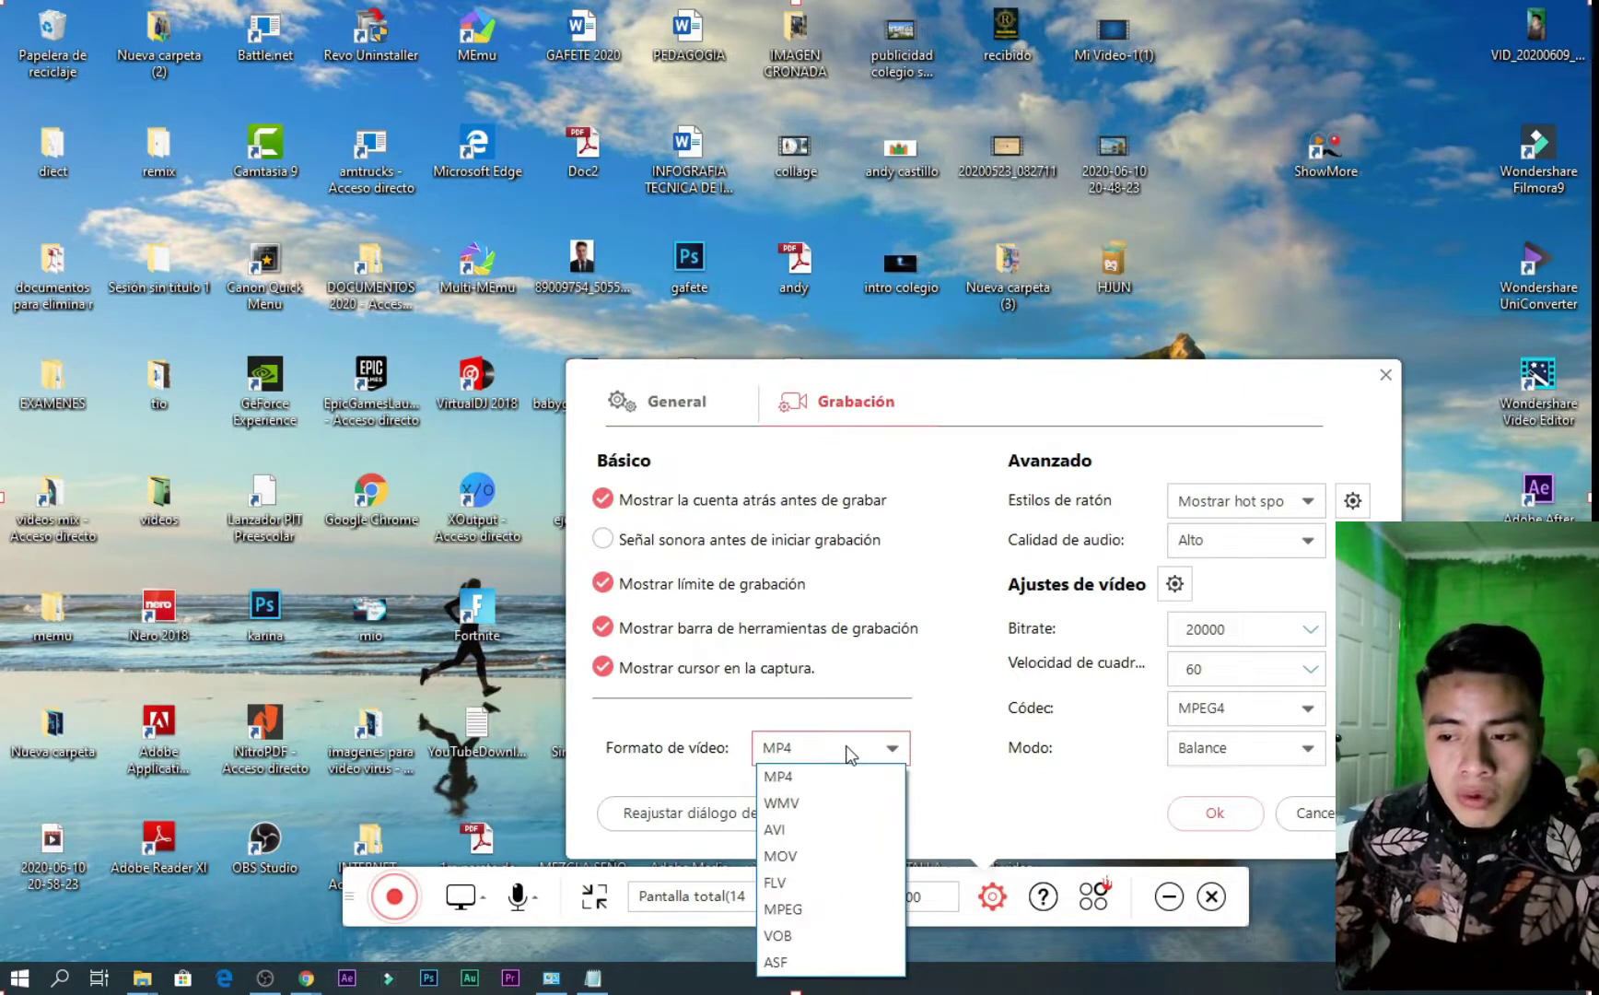
pyautogui.click(847, 755)
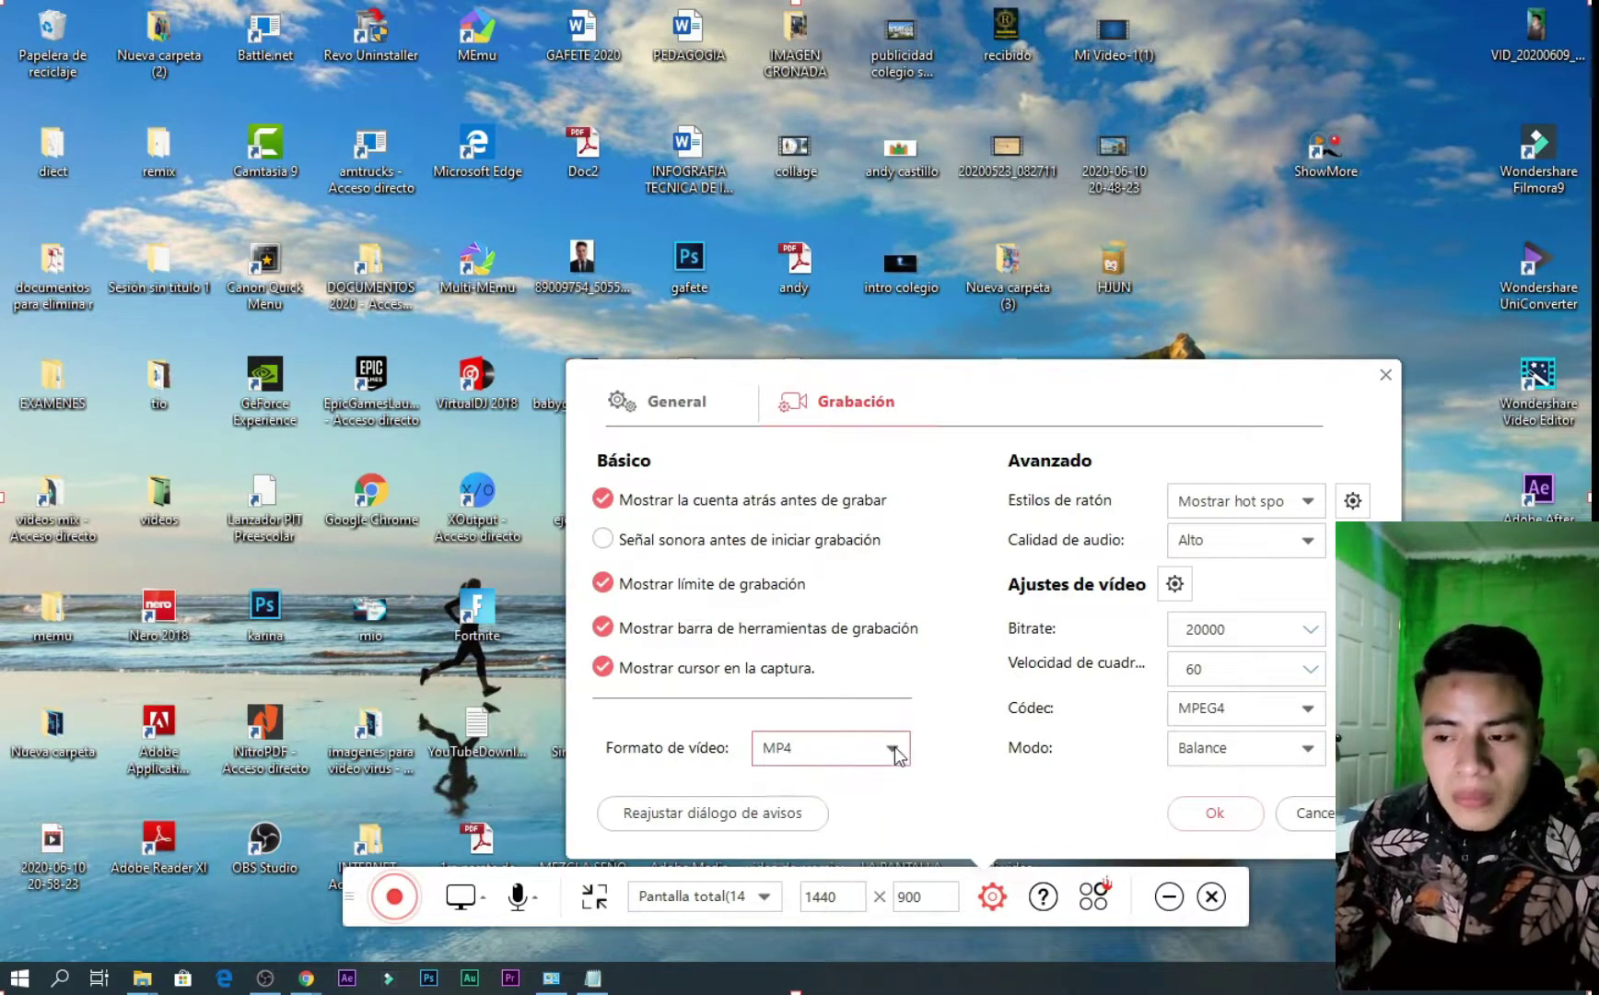
pyautogui.click(894, 750)
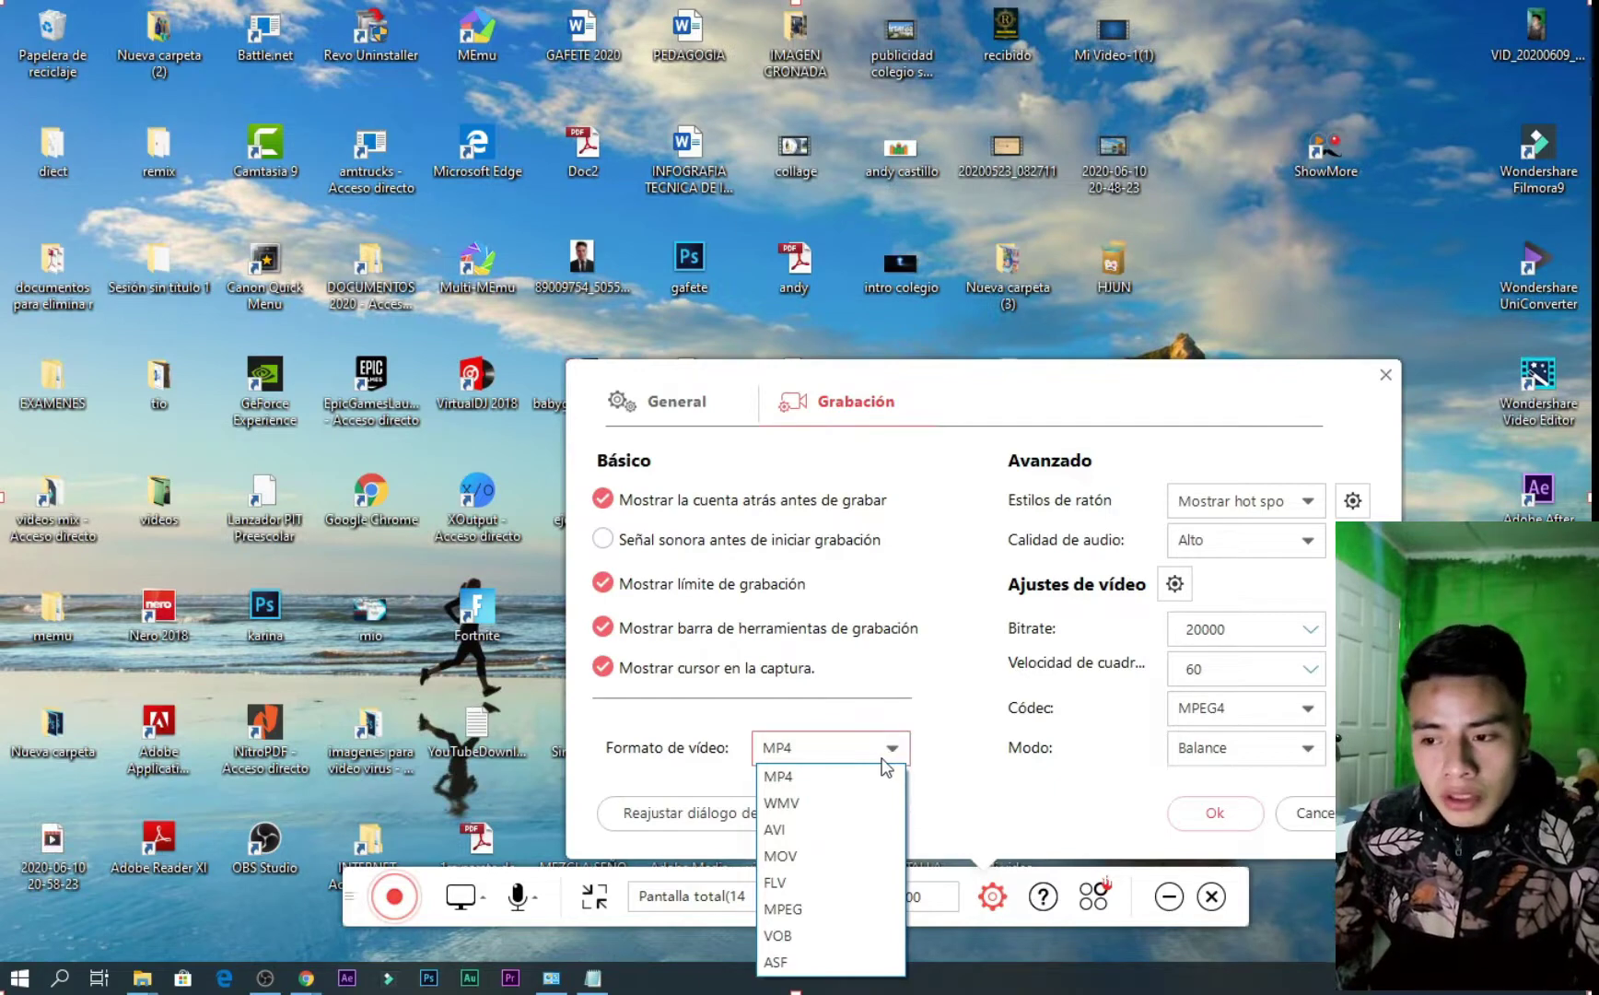
pyautogui.click(877, 755)
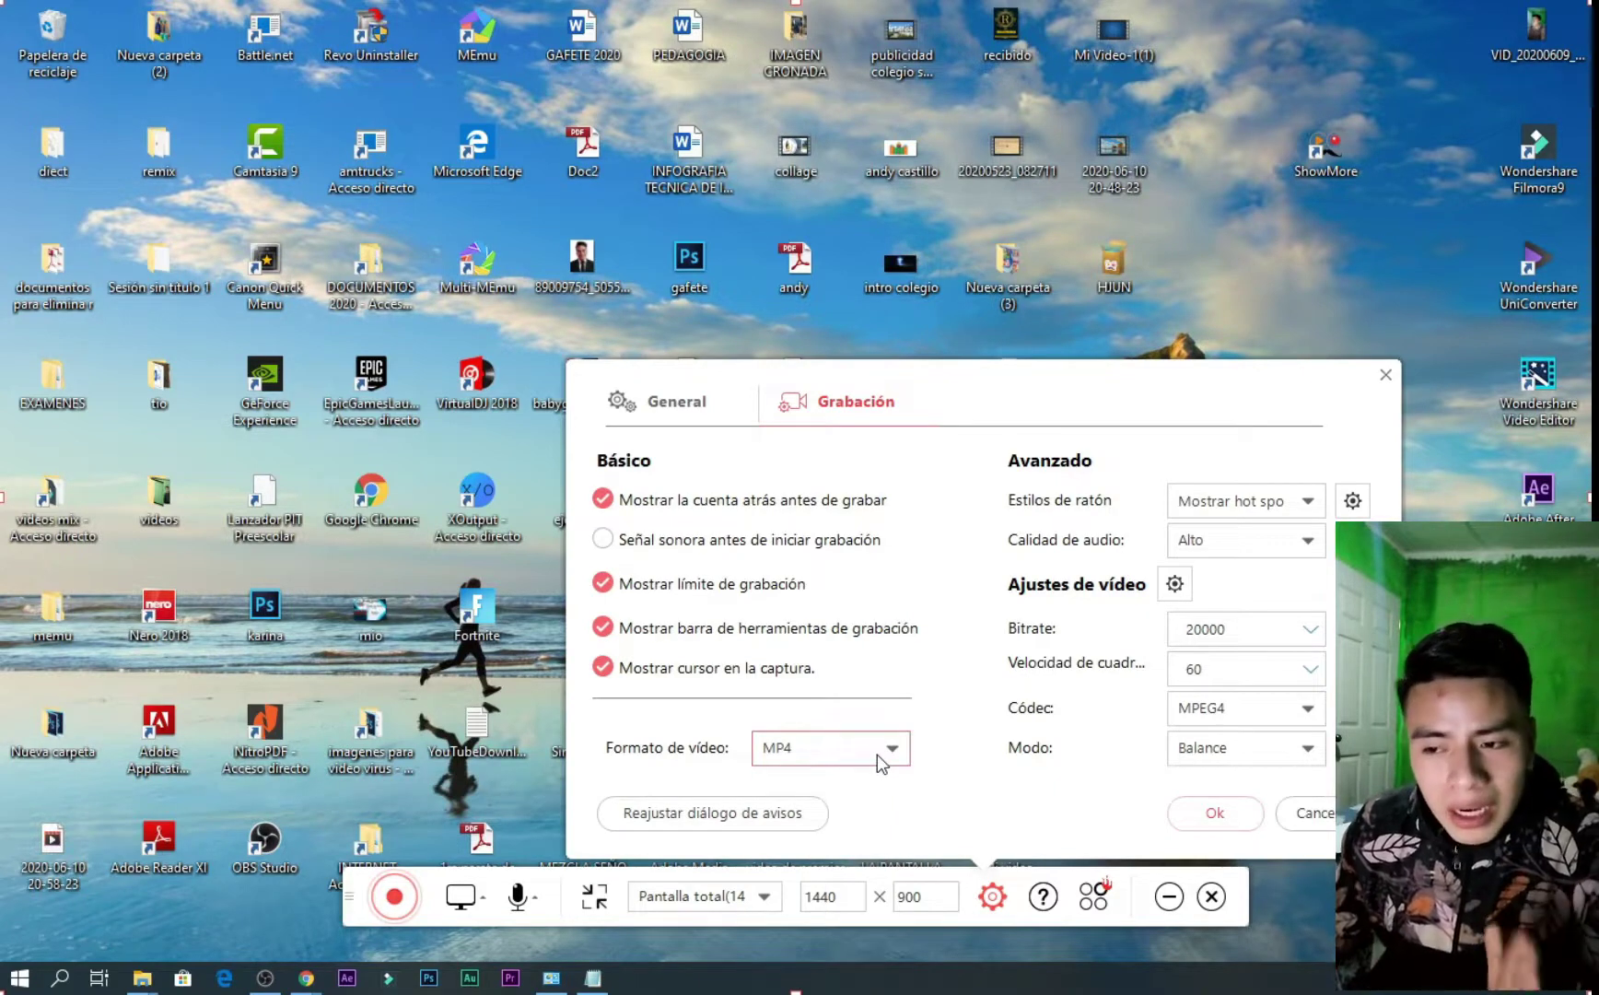
# Choose MP4 as the video format for the recordings
pyautogui.click(877, 755)
pyautogui.click(837, 784)
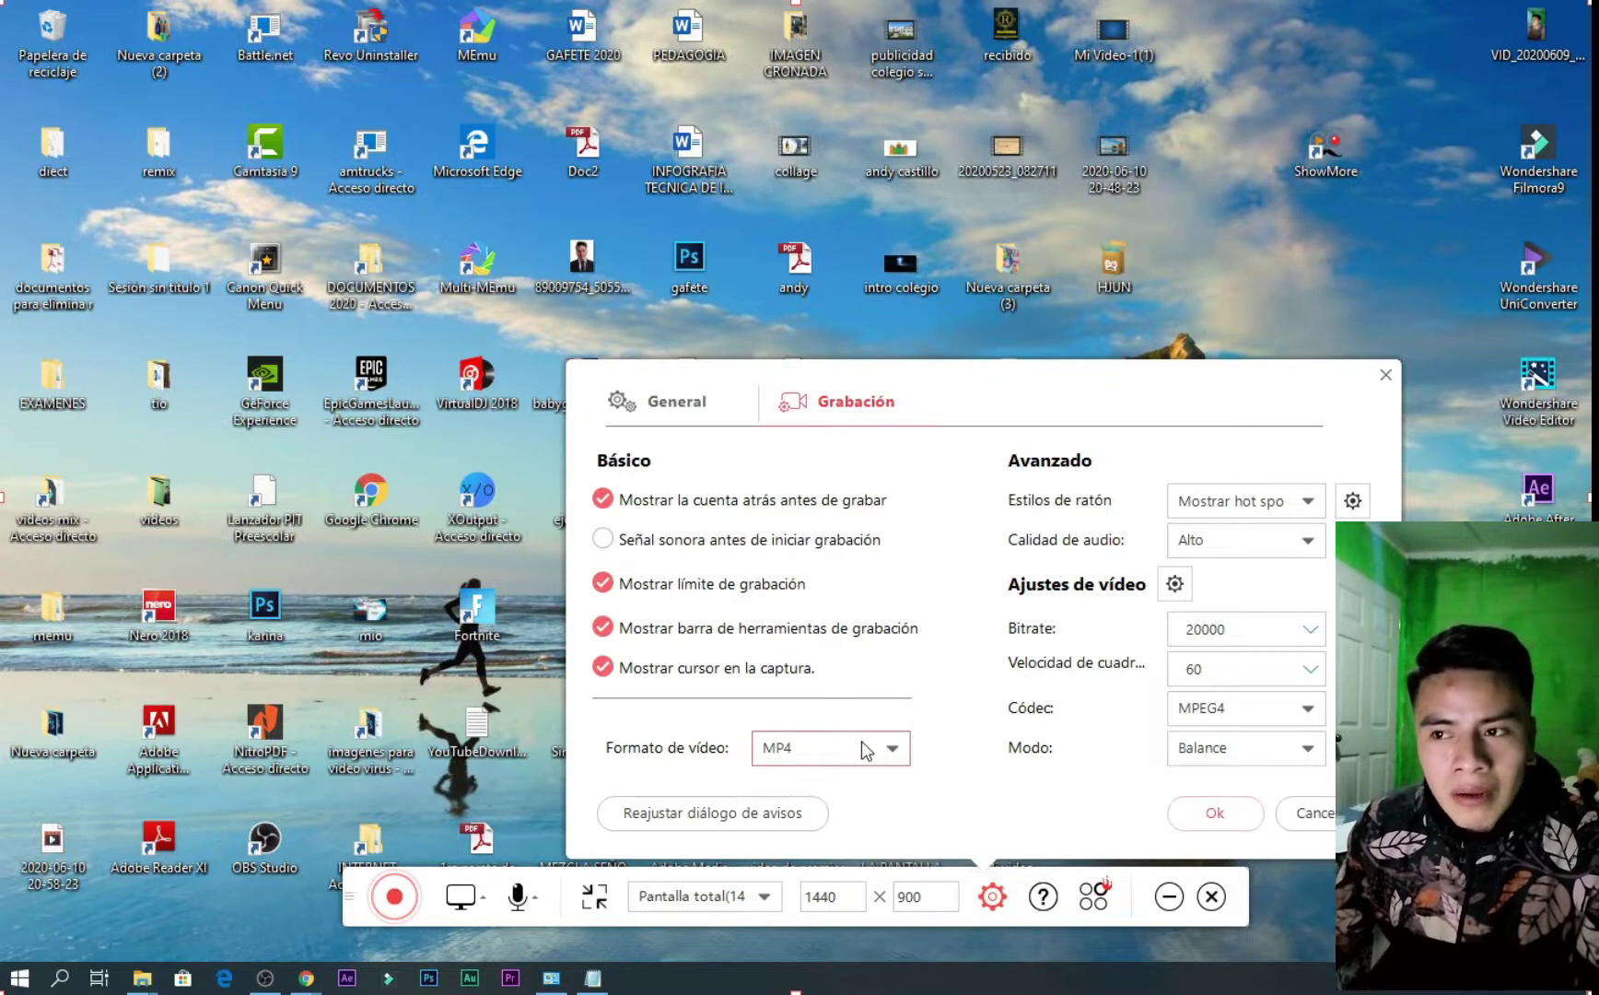
pyautogui.click(860, 741)
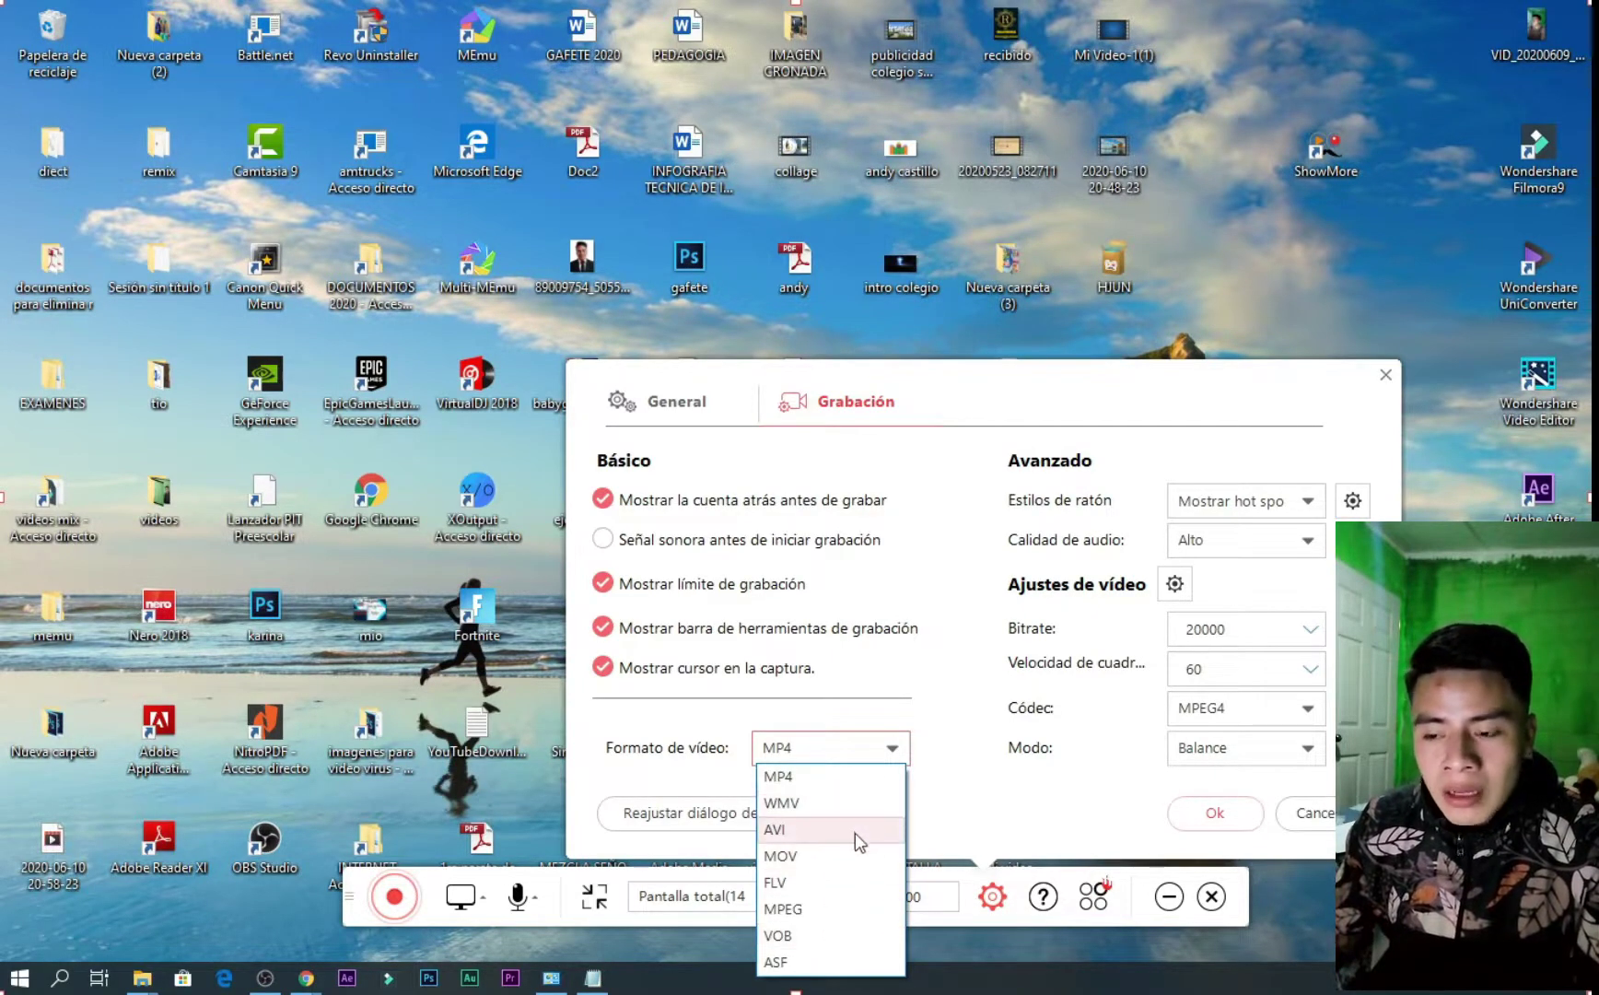
pyautogui.click(855, 776)
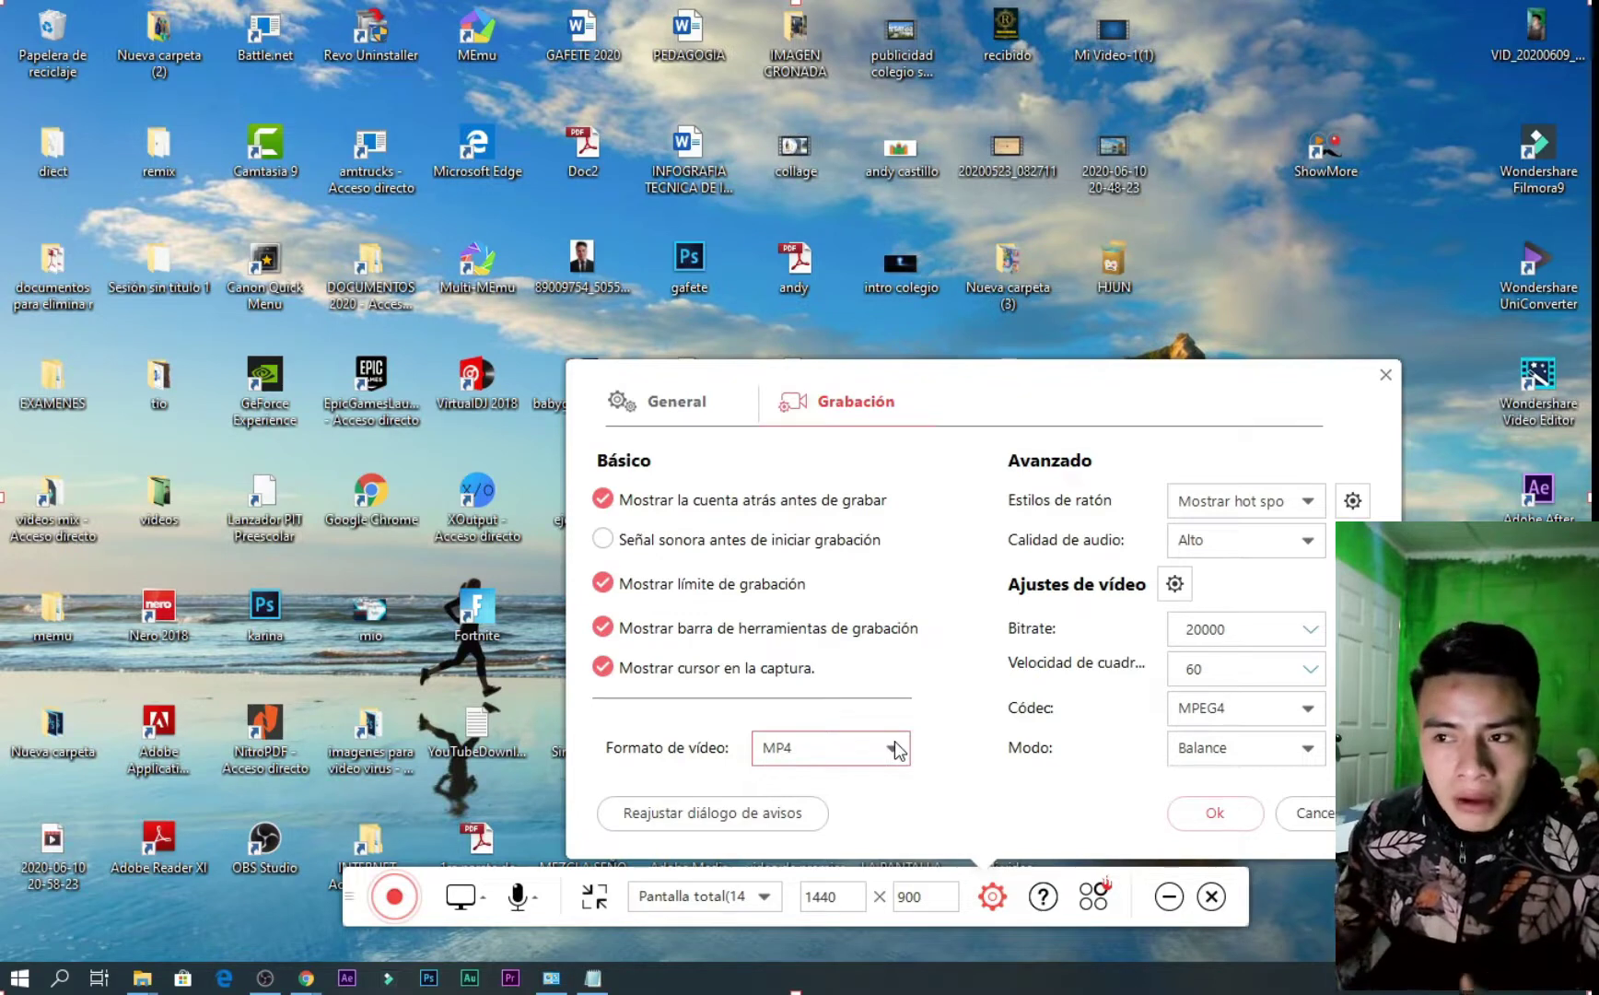
pyautogui.click(836, 755)
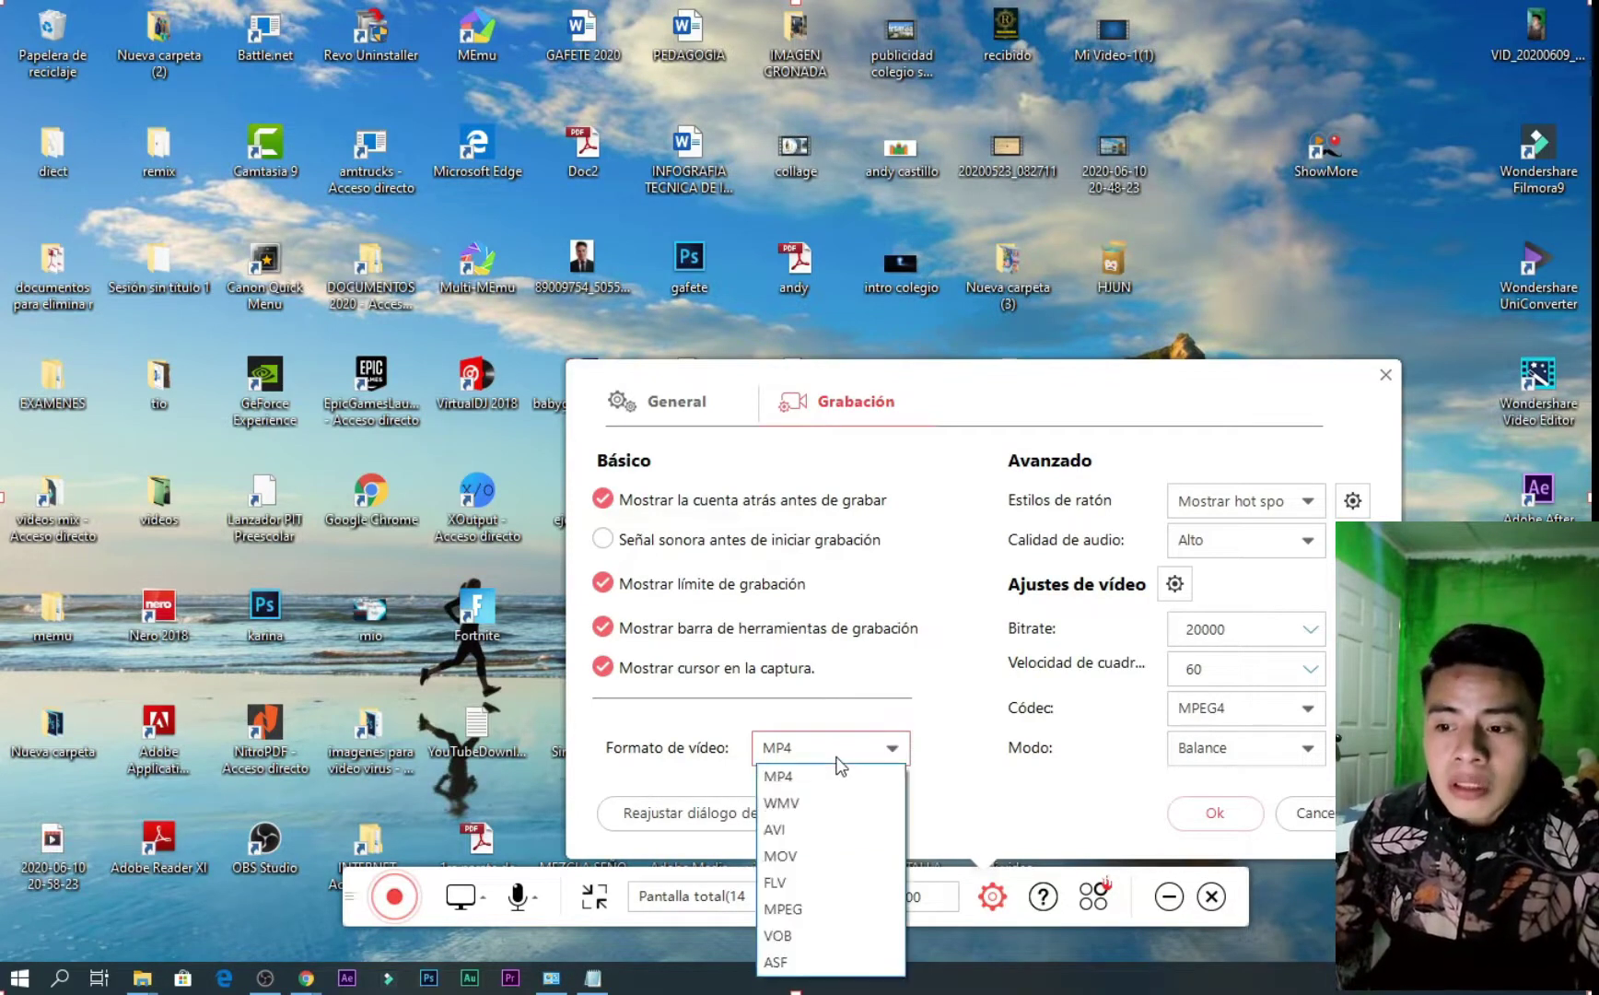
pyautogui.click(806, 774)
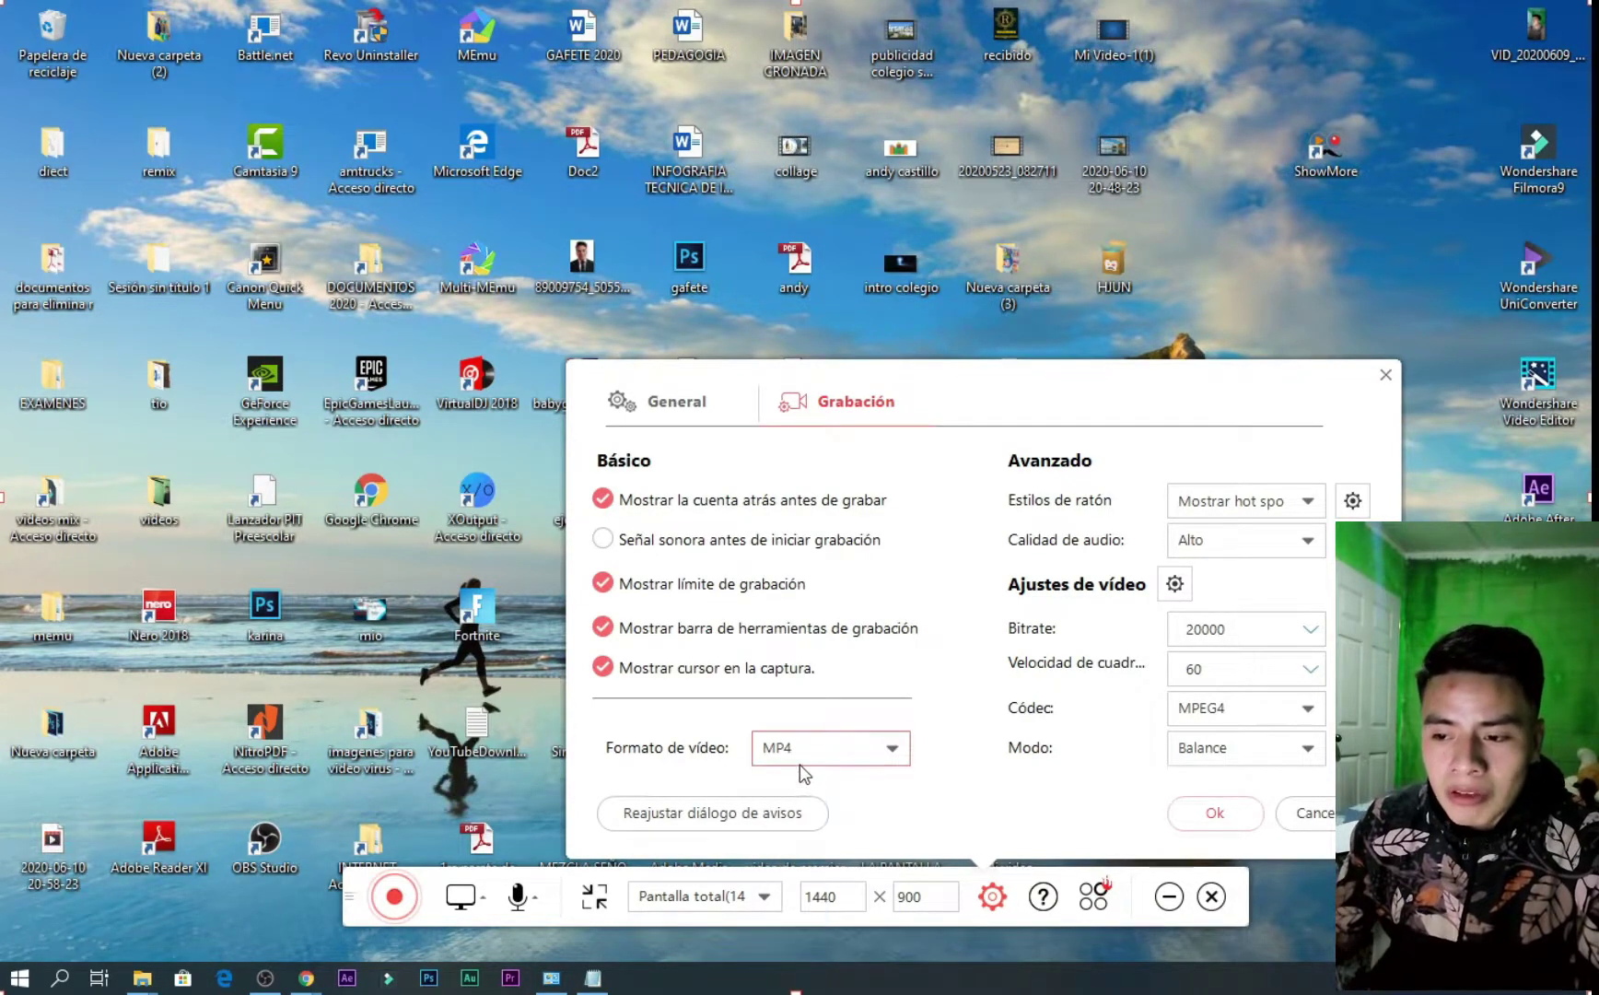
# Try MOV as the video format for the recordings and set it back to MP4
pyautogui.click(818, 756)
pyautogui.click(783, 856)
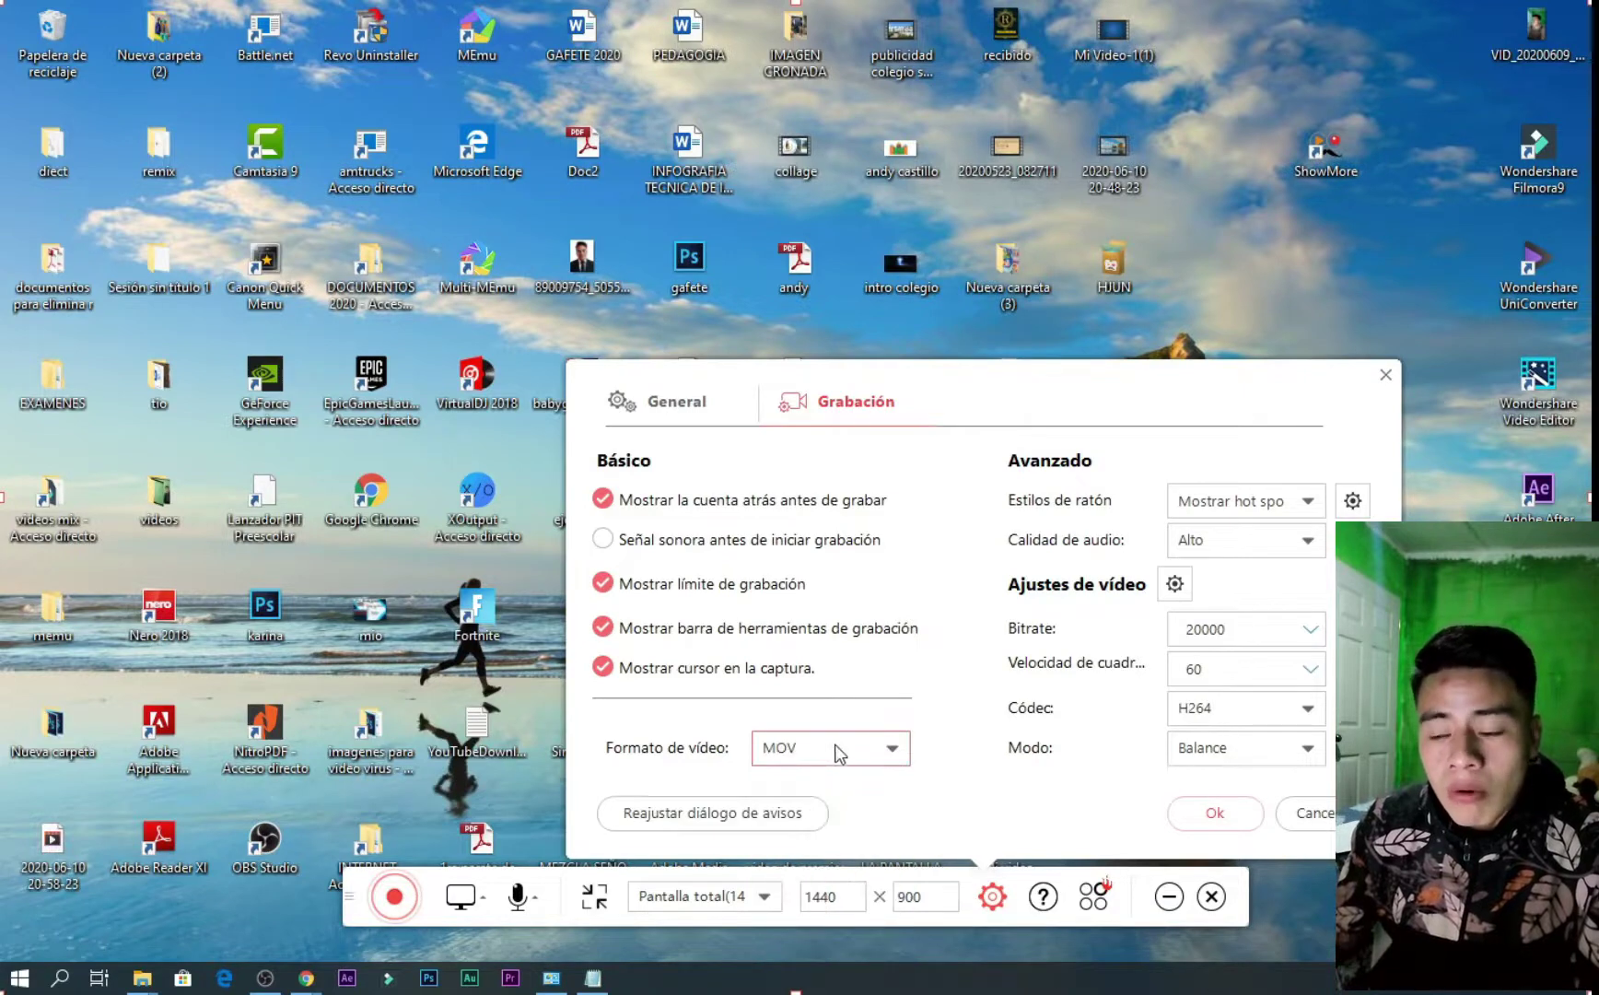
pyautogui.click(870, 751)
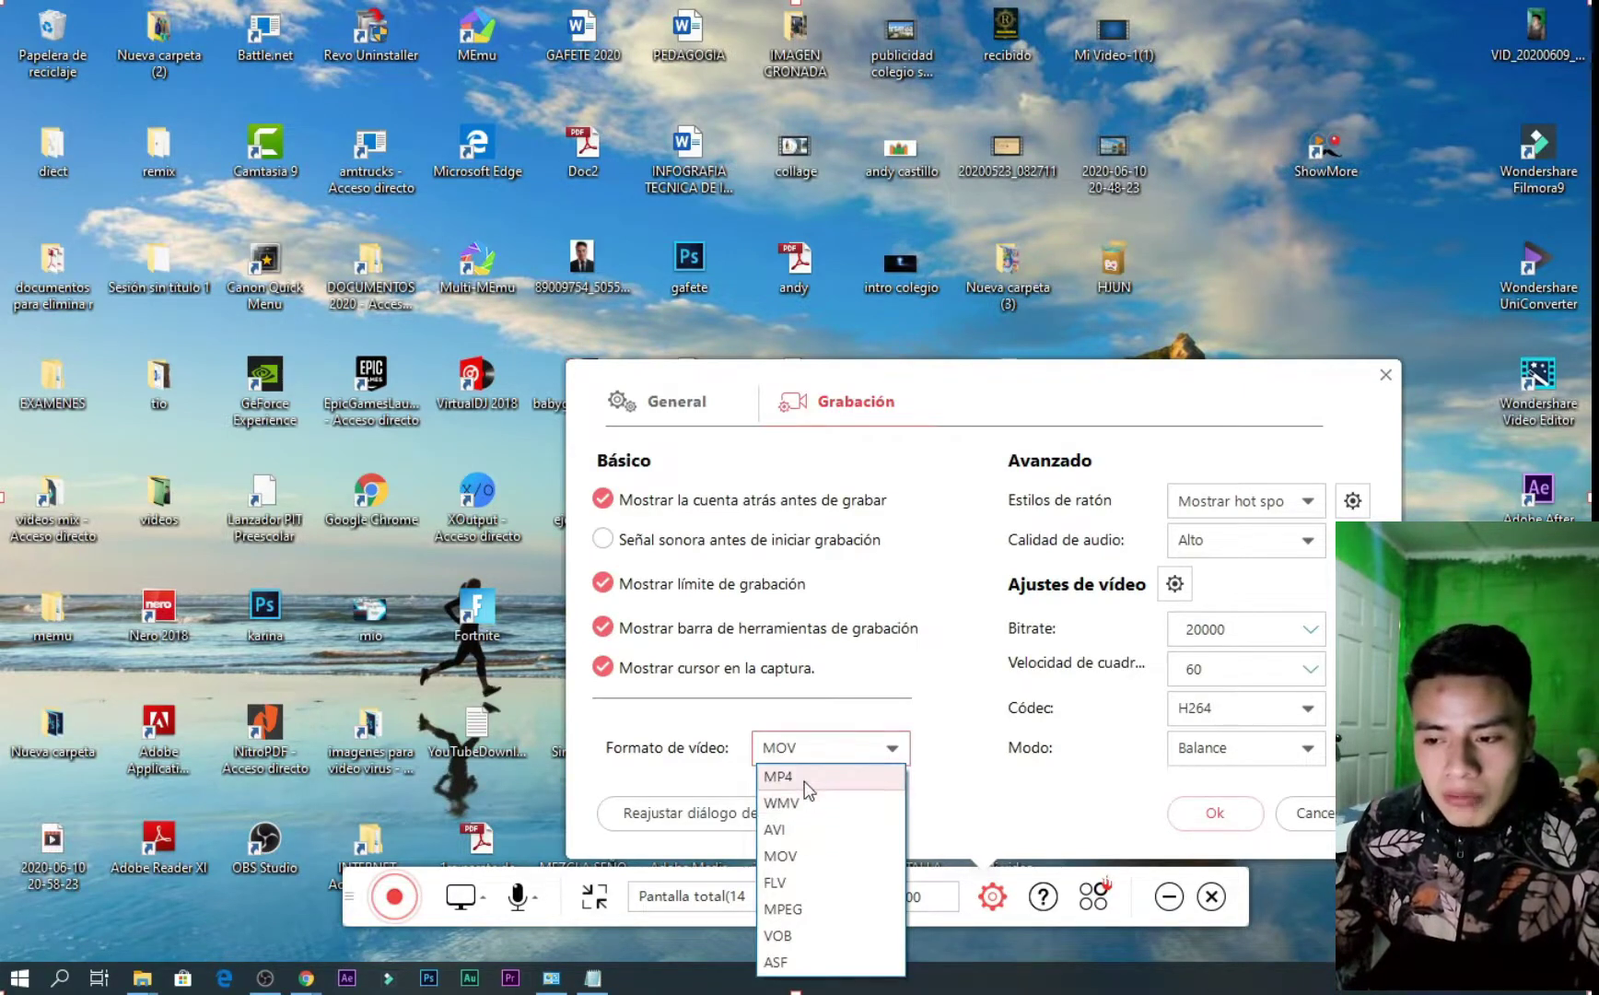
pyautogui.click(807, 781)
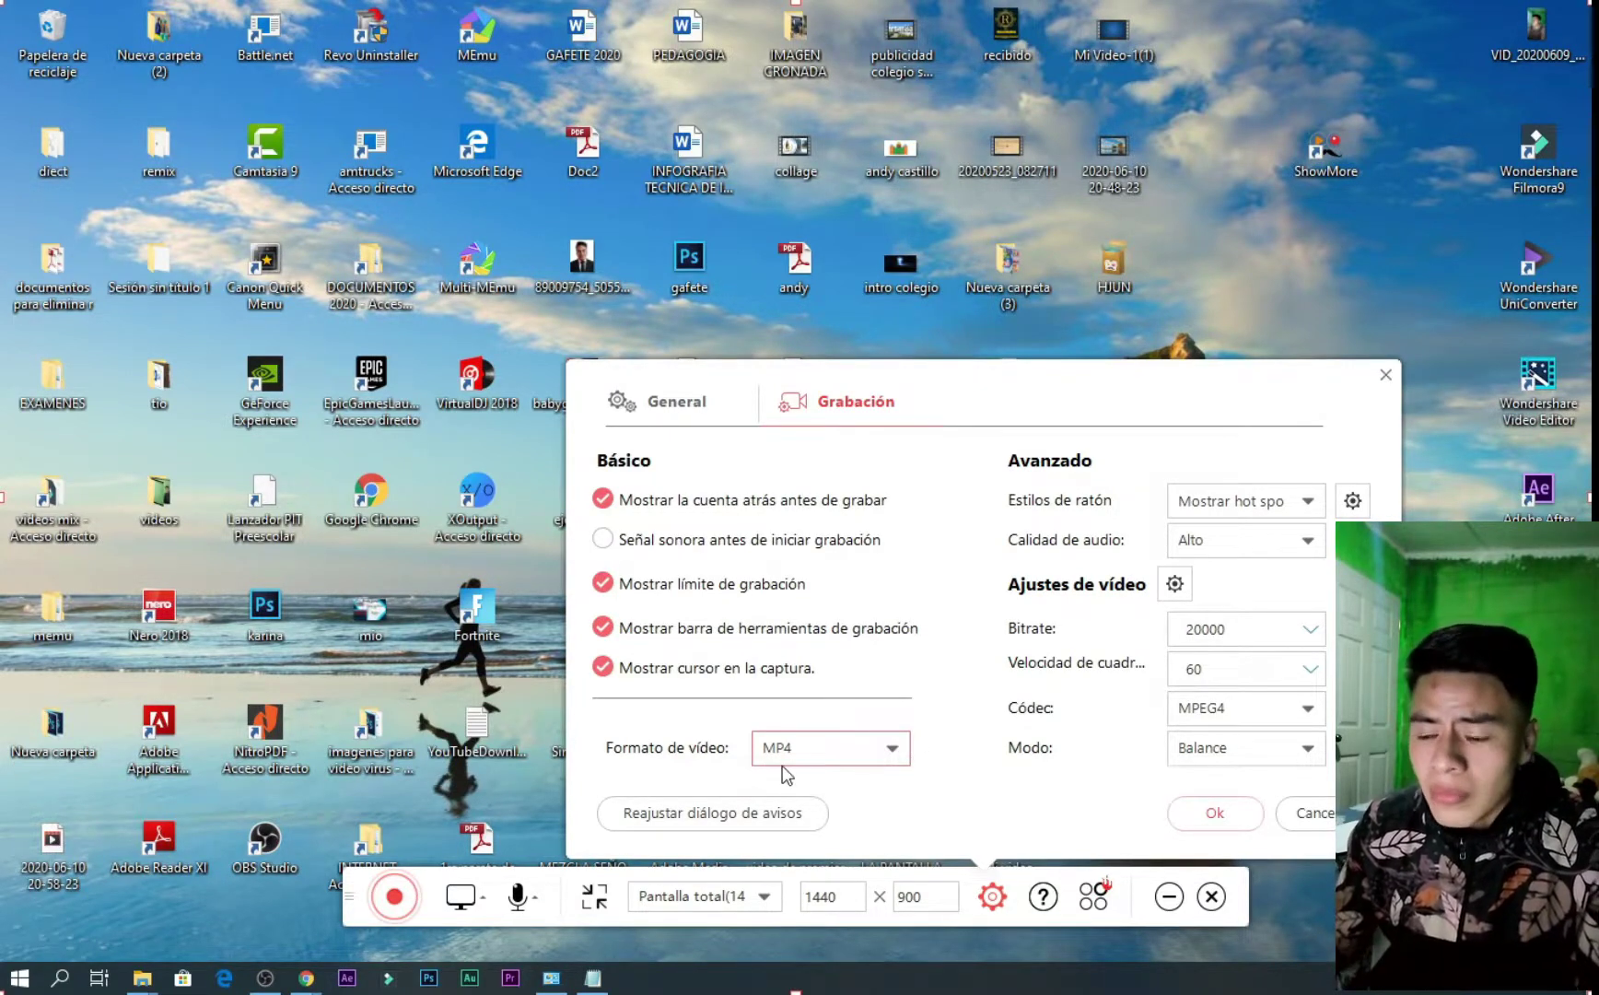
# Try AVI as the video format for the recordings
pyautogui.click(804, 753)
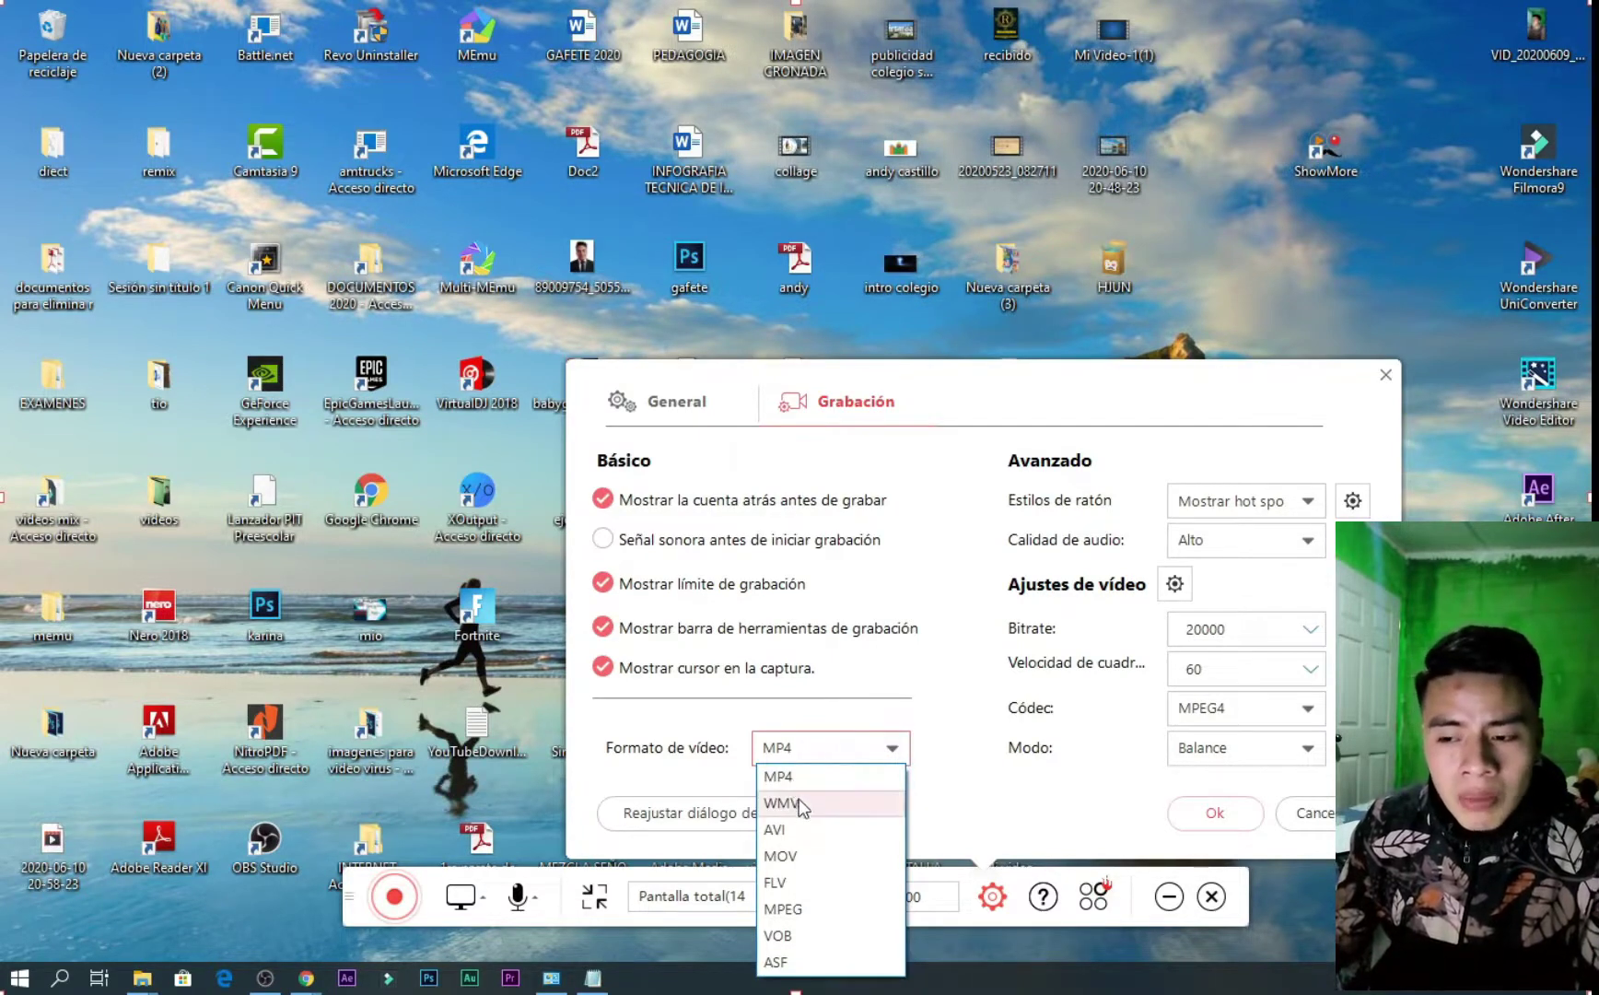
pyautogui.click(778, 826)
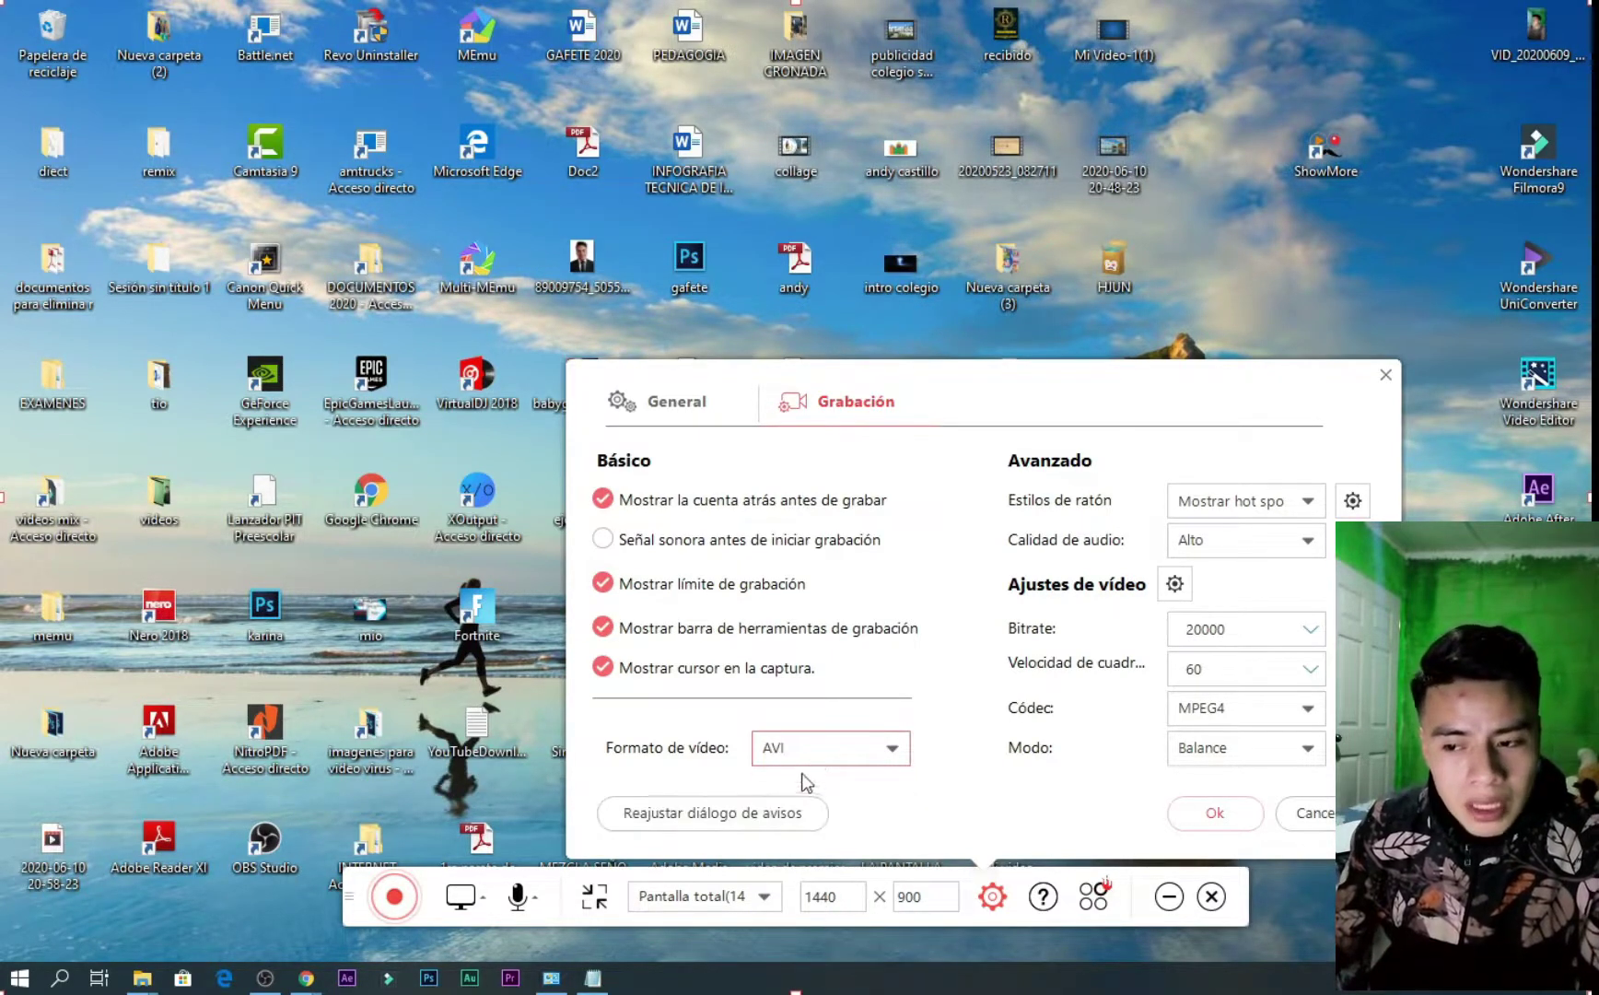
pyautogui.click(785, 748)
pyautogui.click(782, 836)
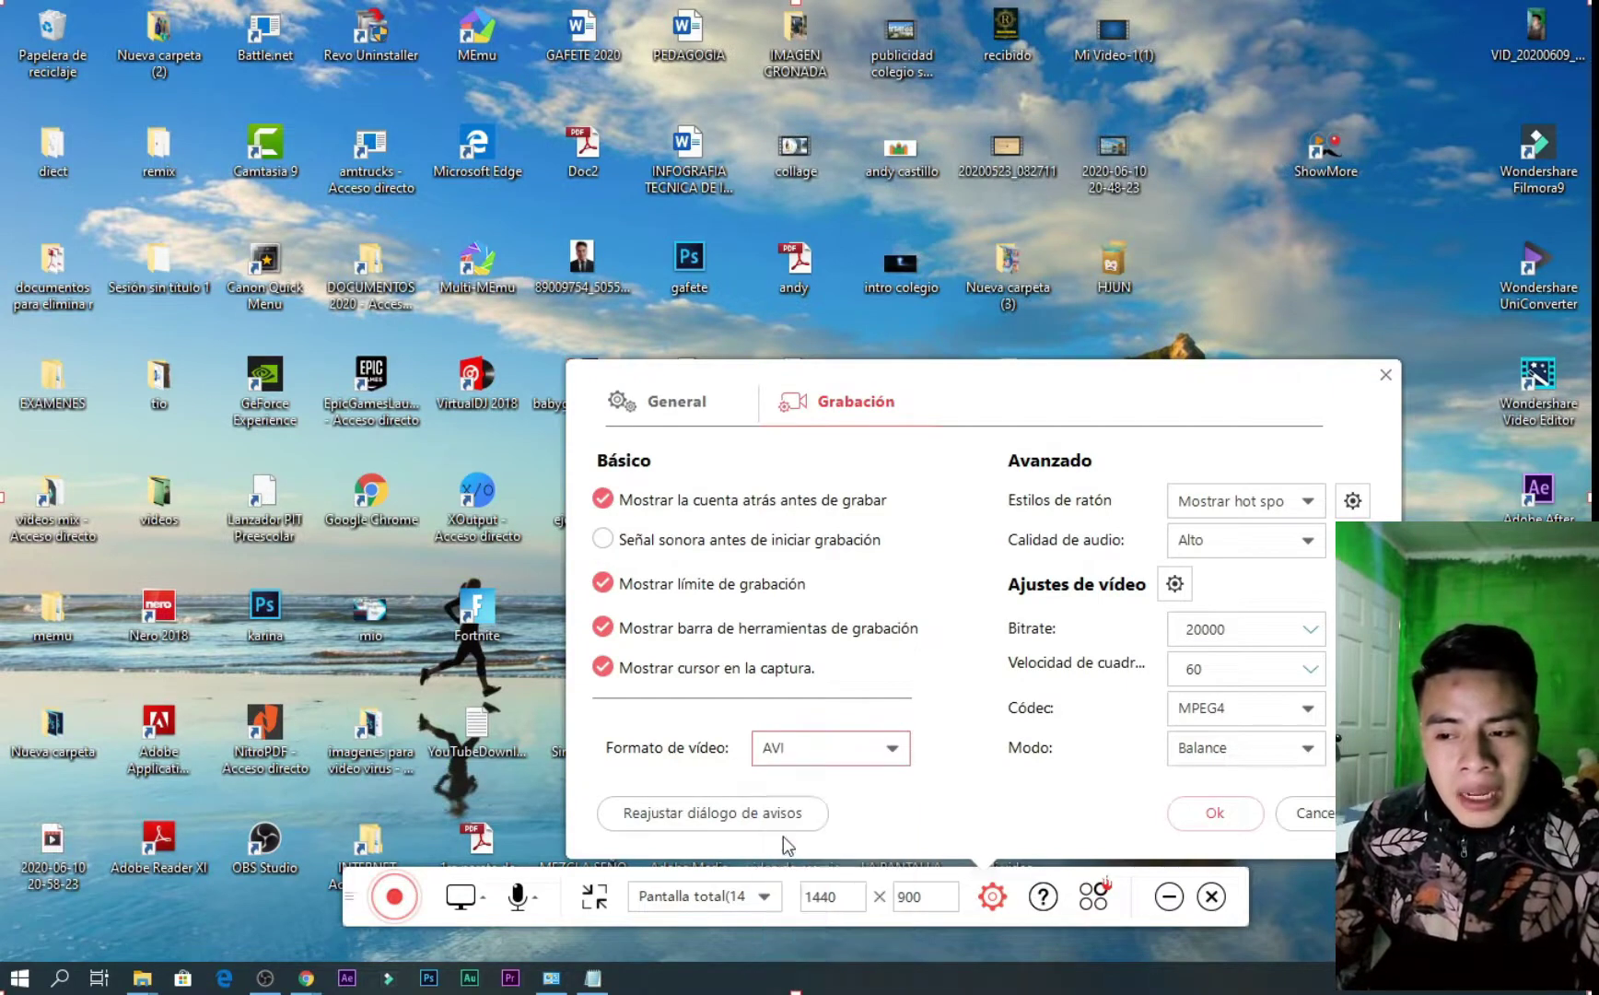
pyautogui.click(787, 823)
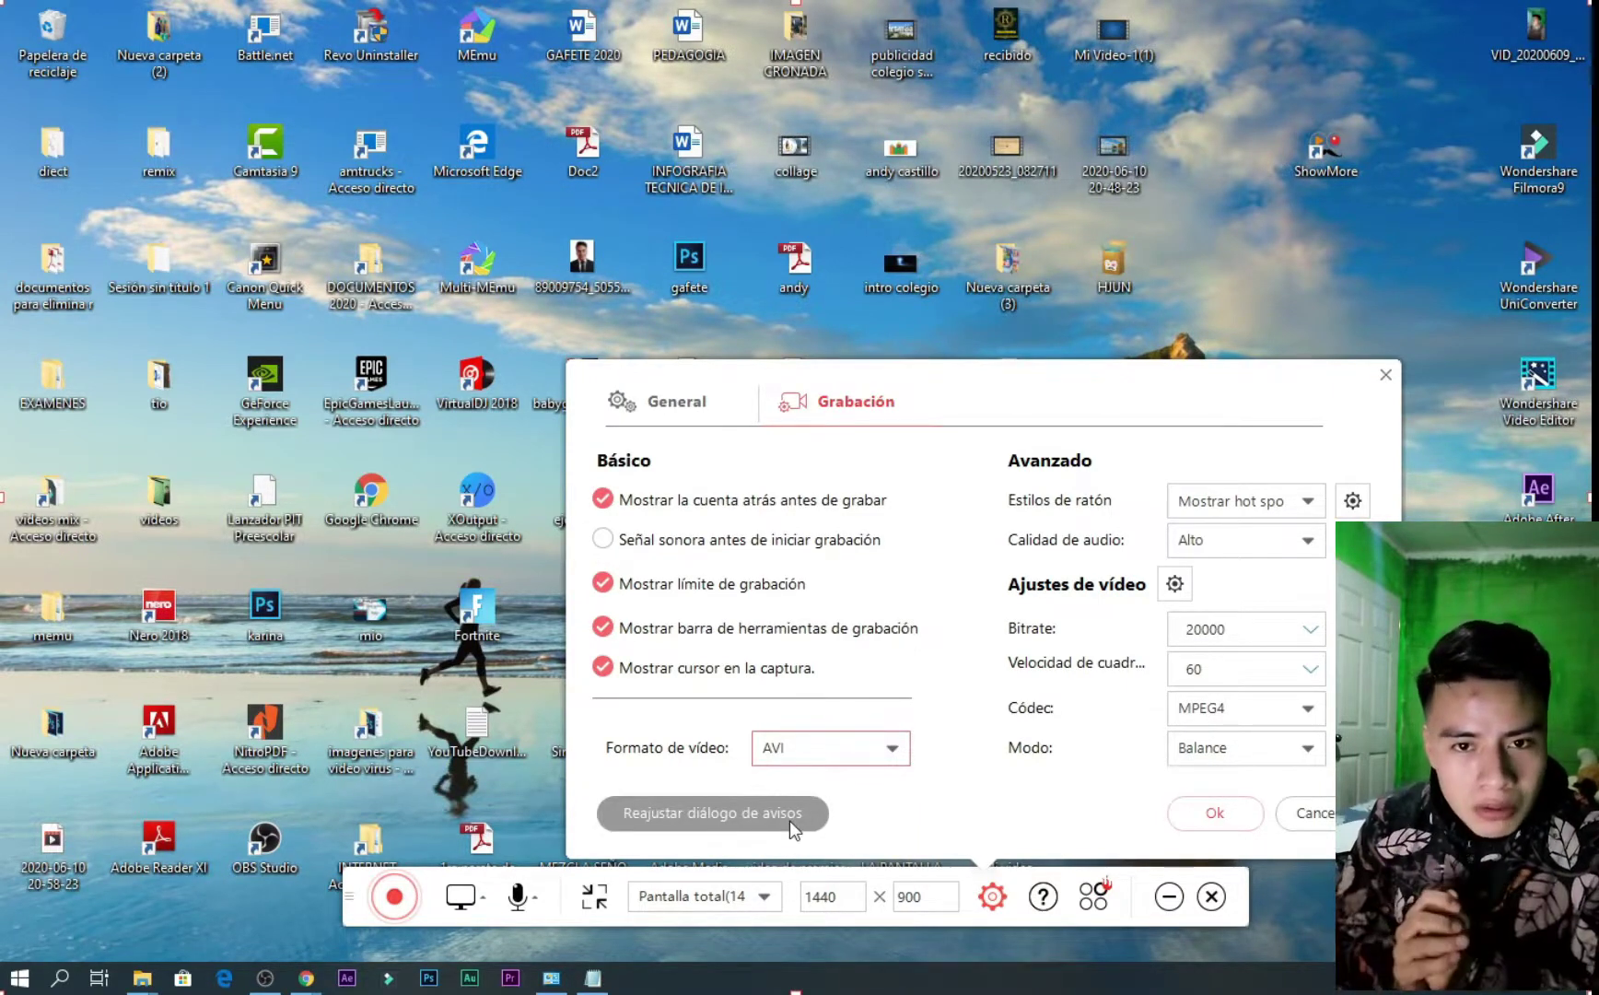
pyautogui.click(819, 749)
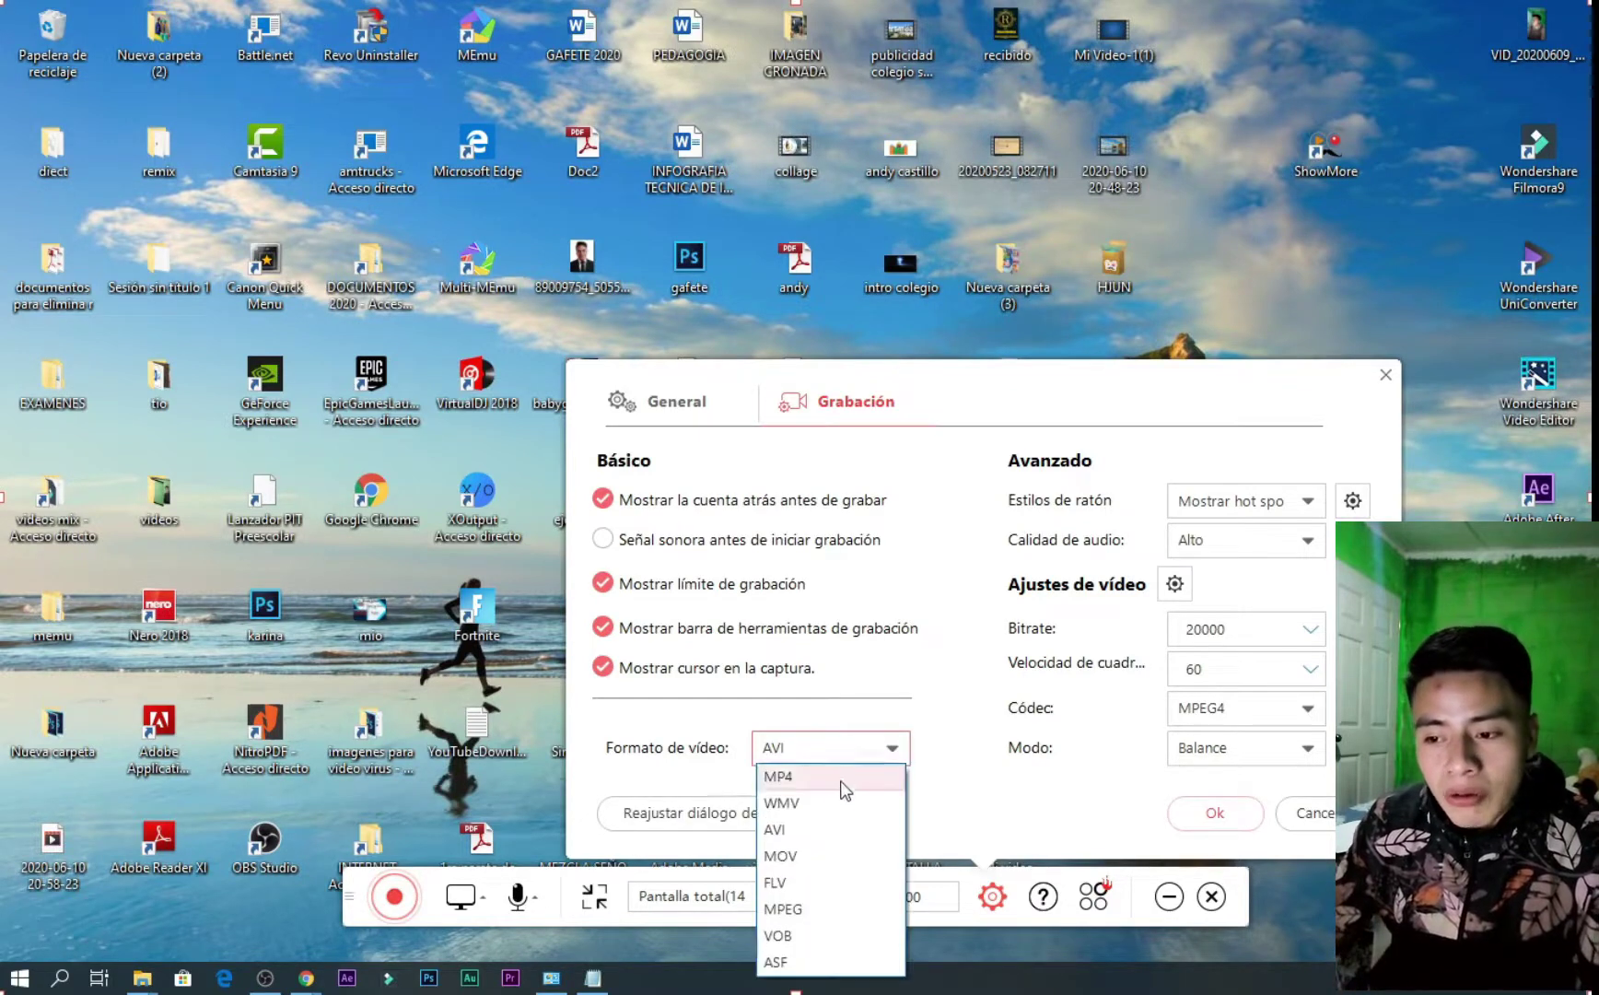
pyautogui.click(811, 832)
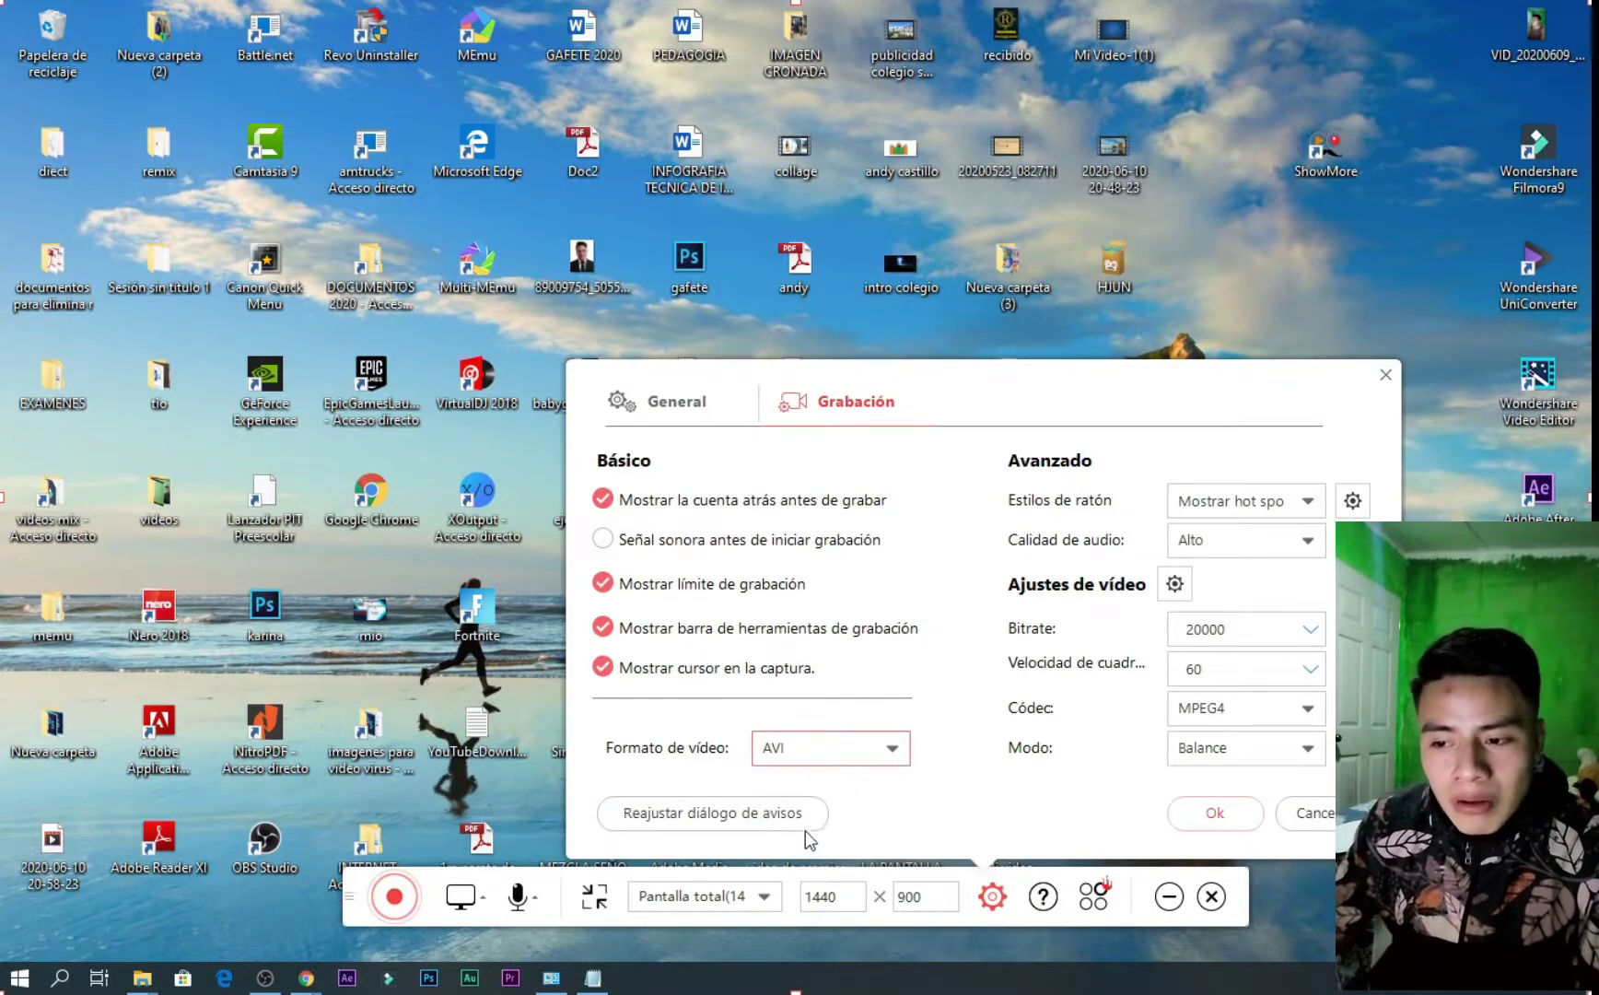
# Set the video format back to MP4 and accept the recording settings
pyautogui.click(783, 757)
pyautogui.click(789, 776)
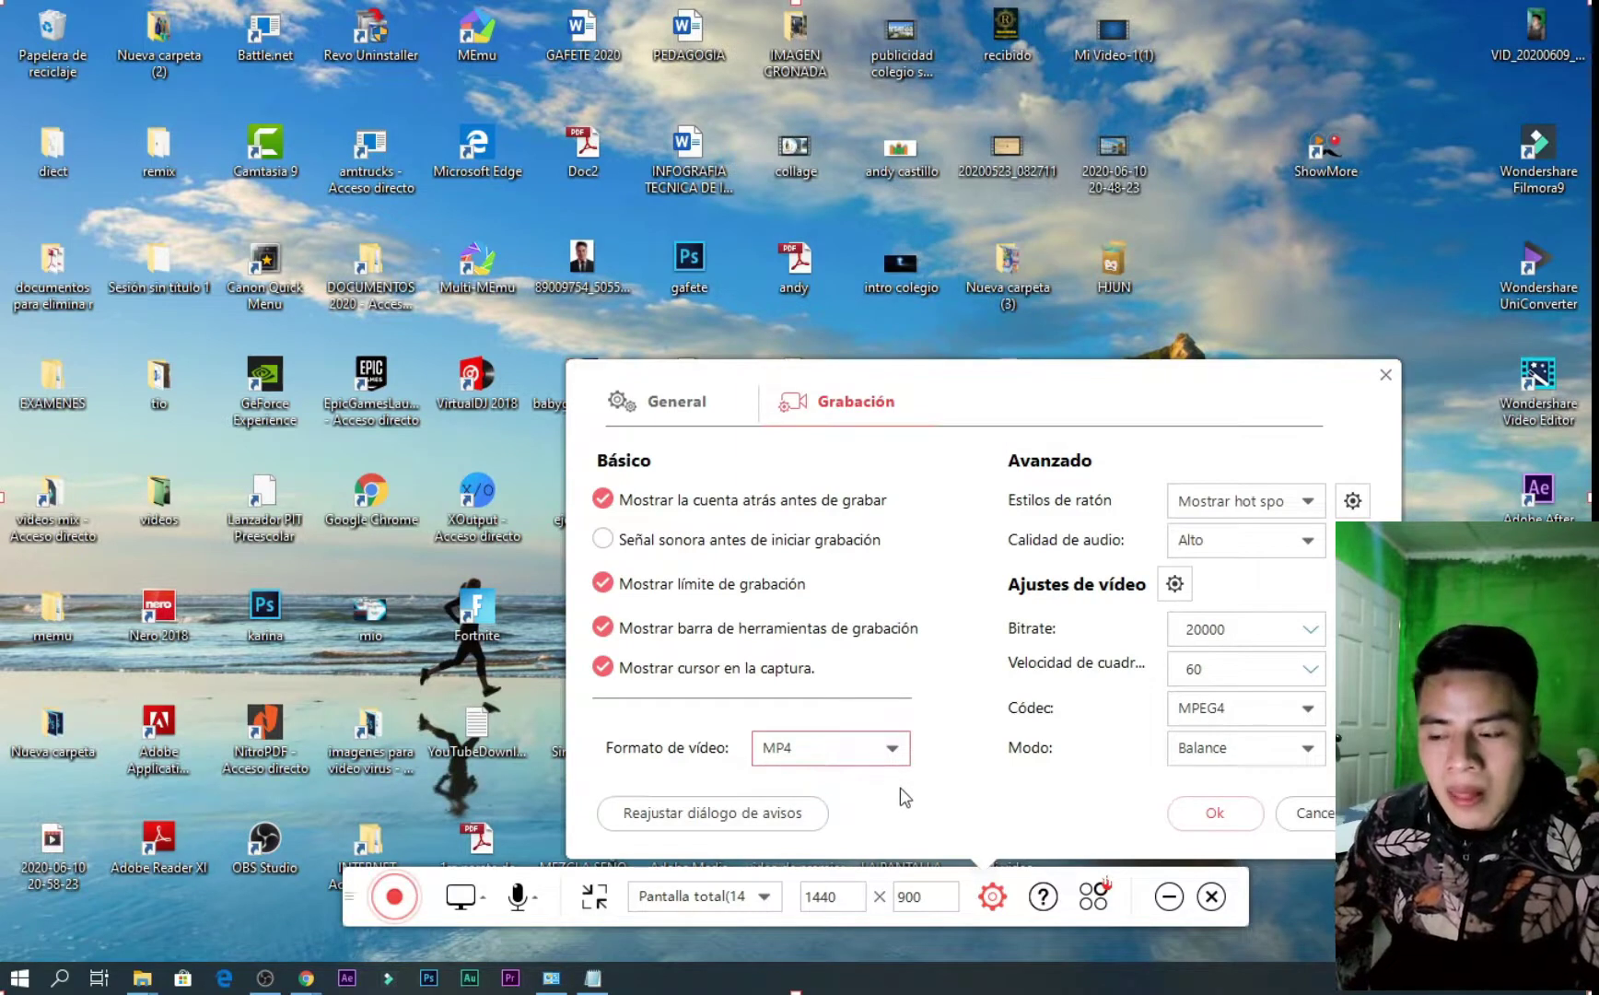
pyautogui.click(1216, 818)
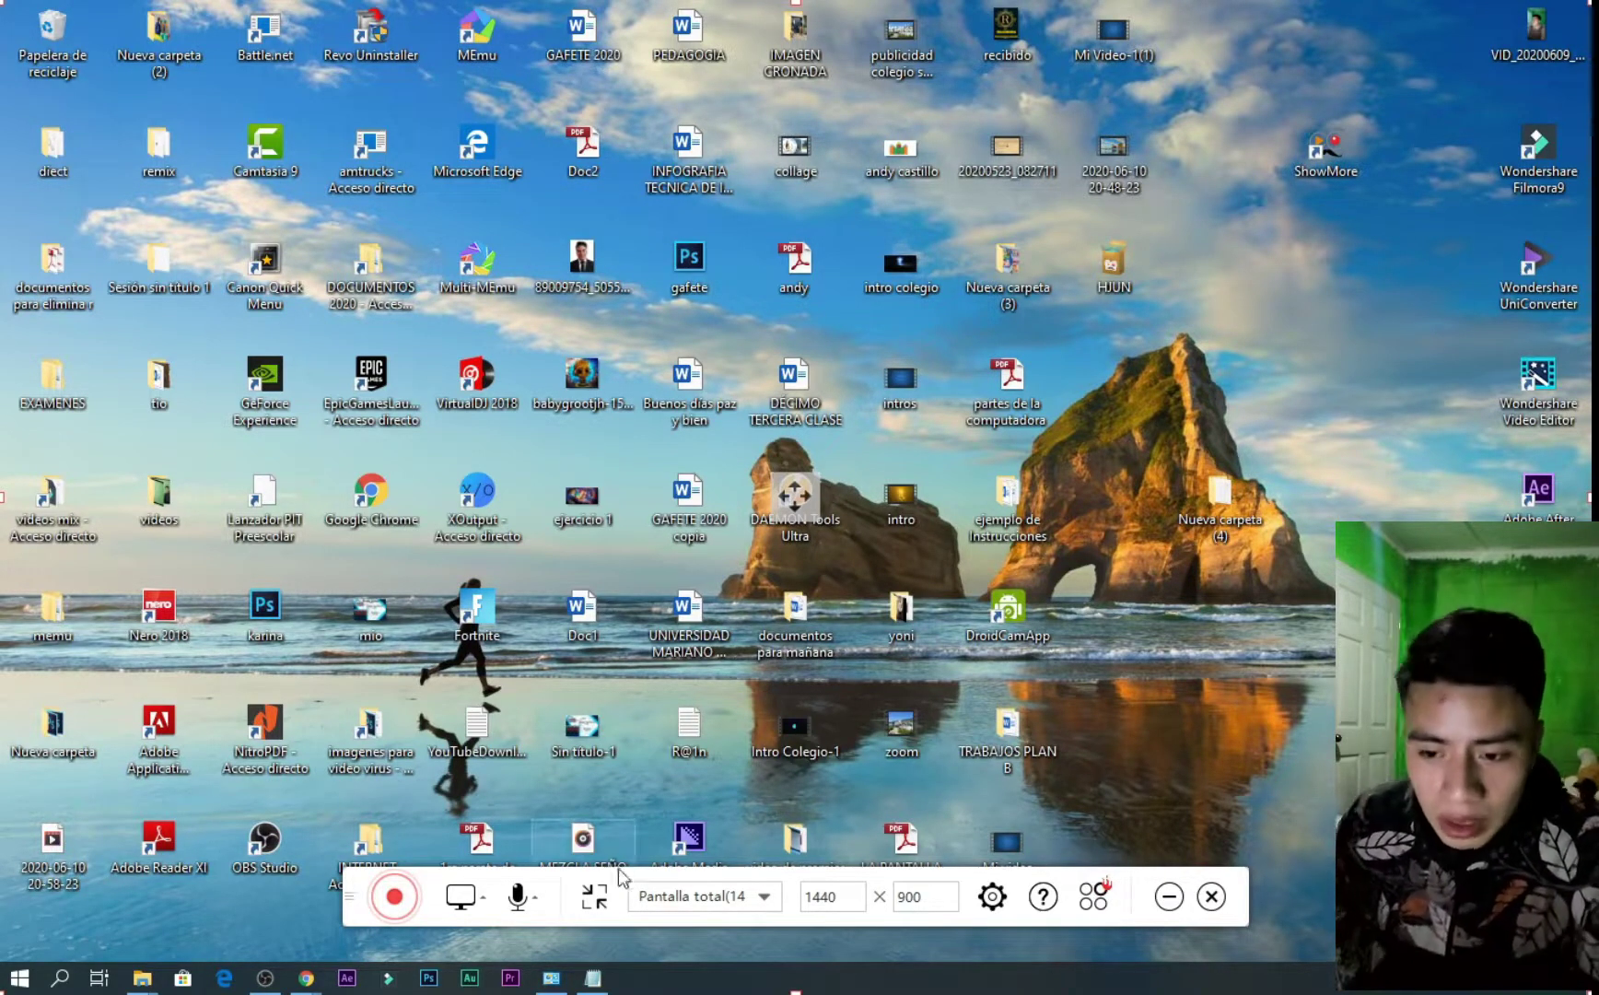
# Start a full-screen recording, and pause and resume it twice
pyautogui.click(393, 908)
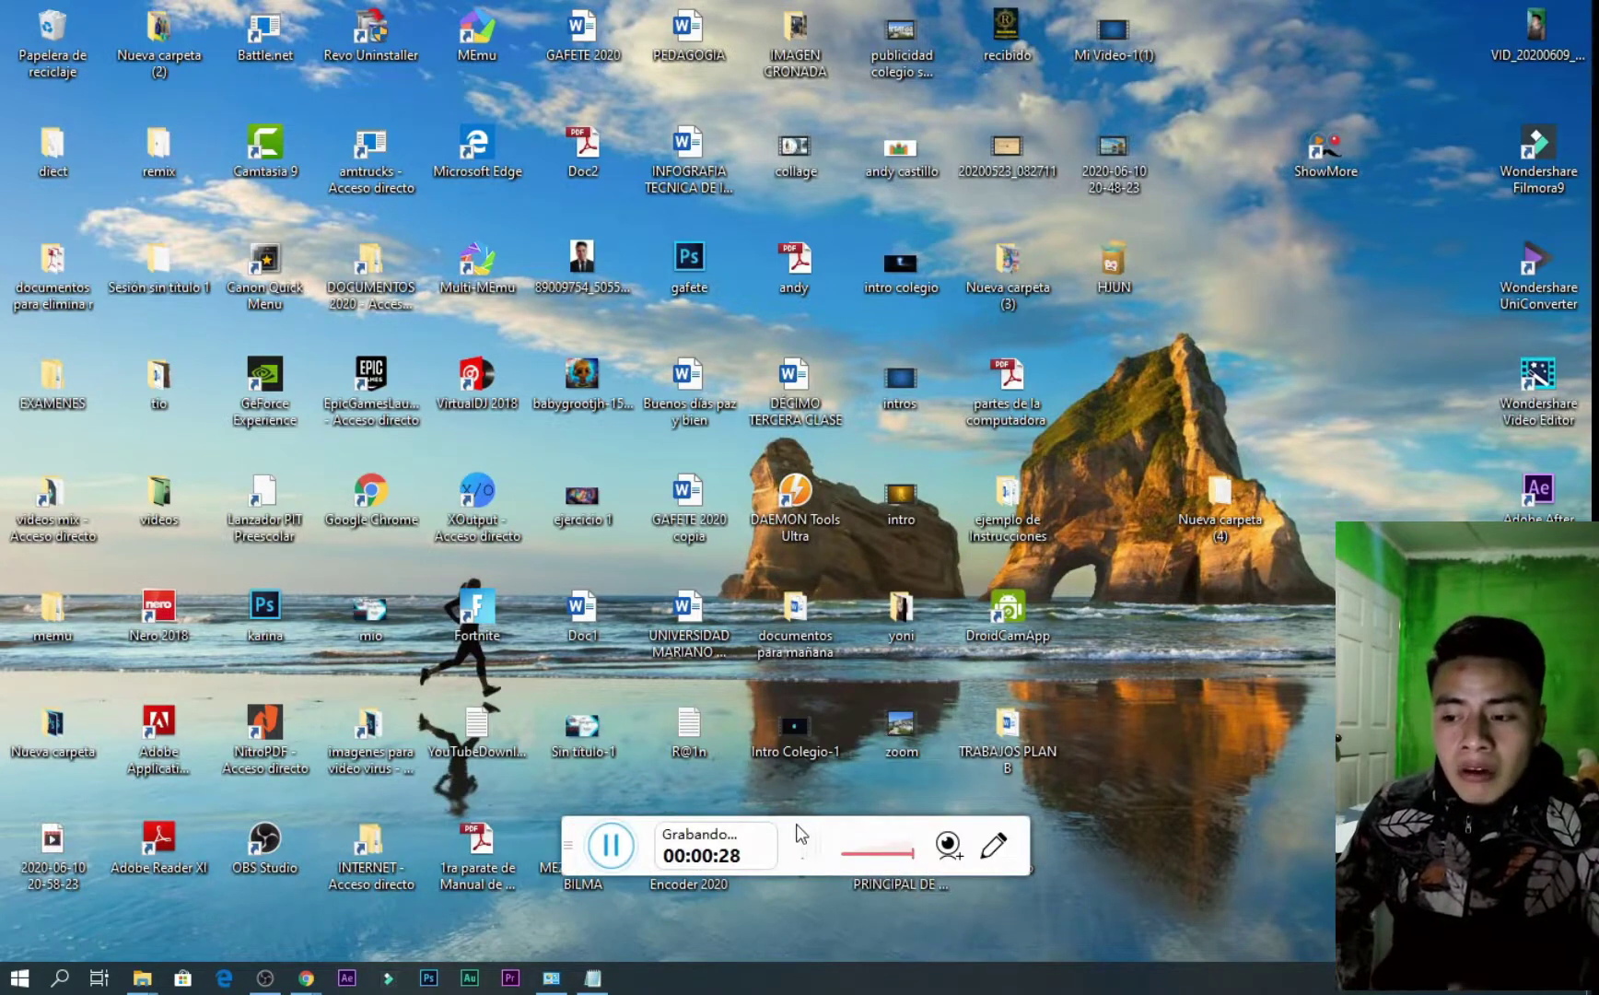
pyautogui.click(616, 857)
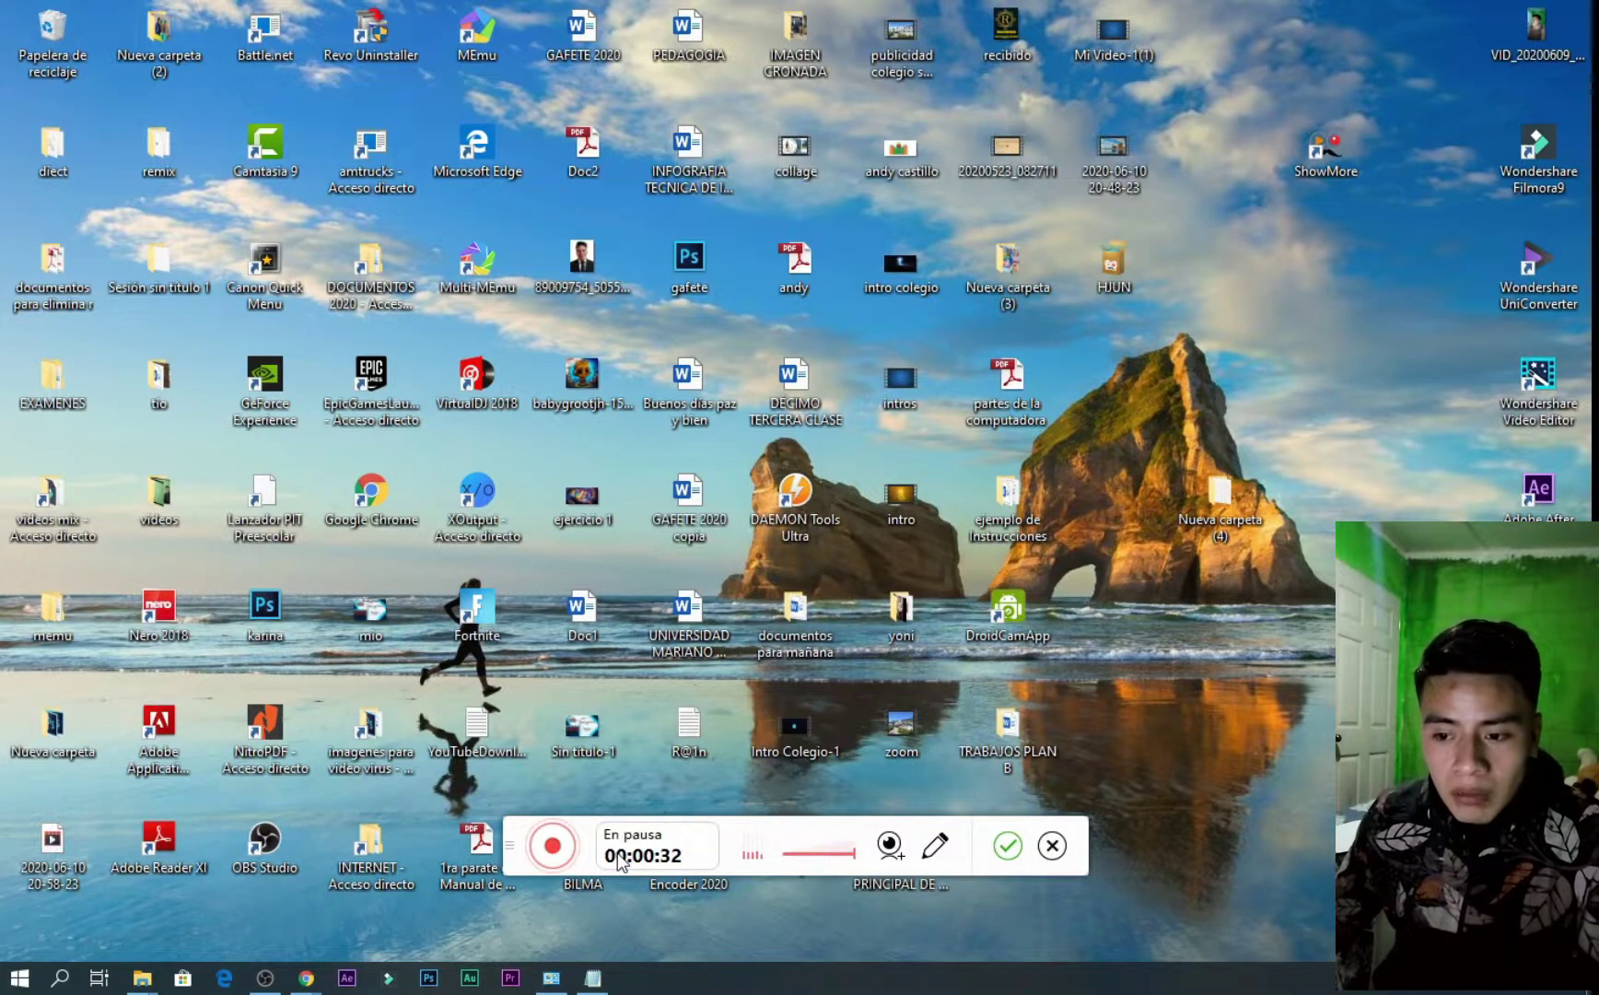
pyautogui.click(563, 858)
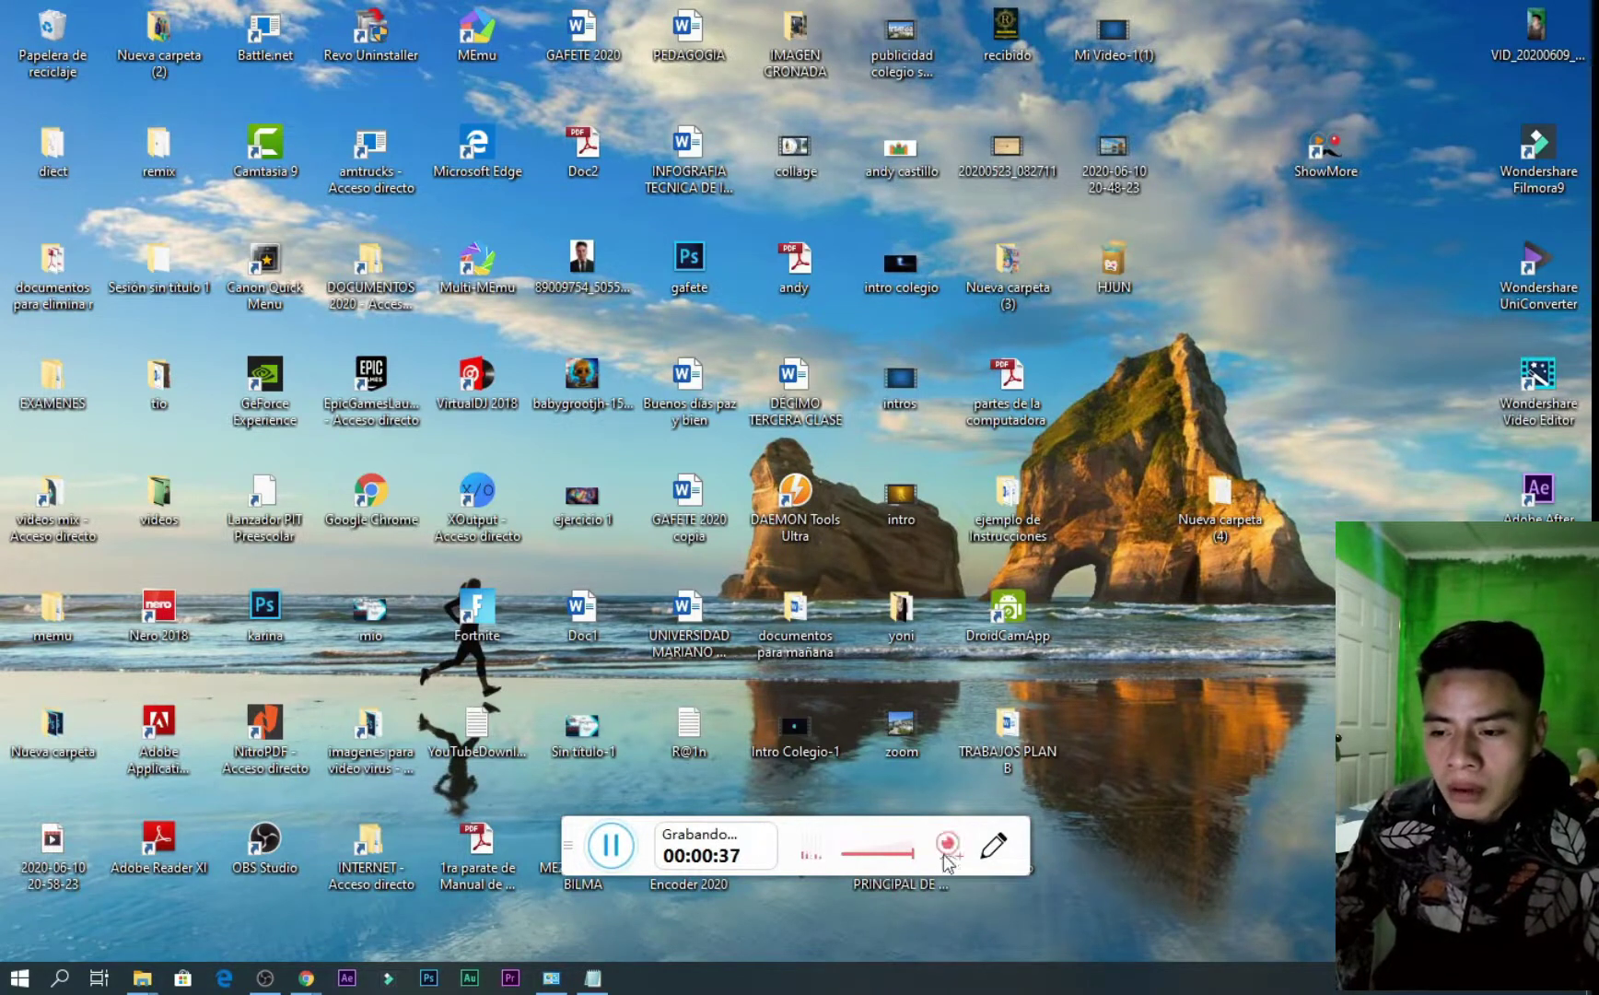
pyautogui.click(620, 854)
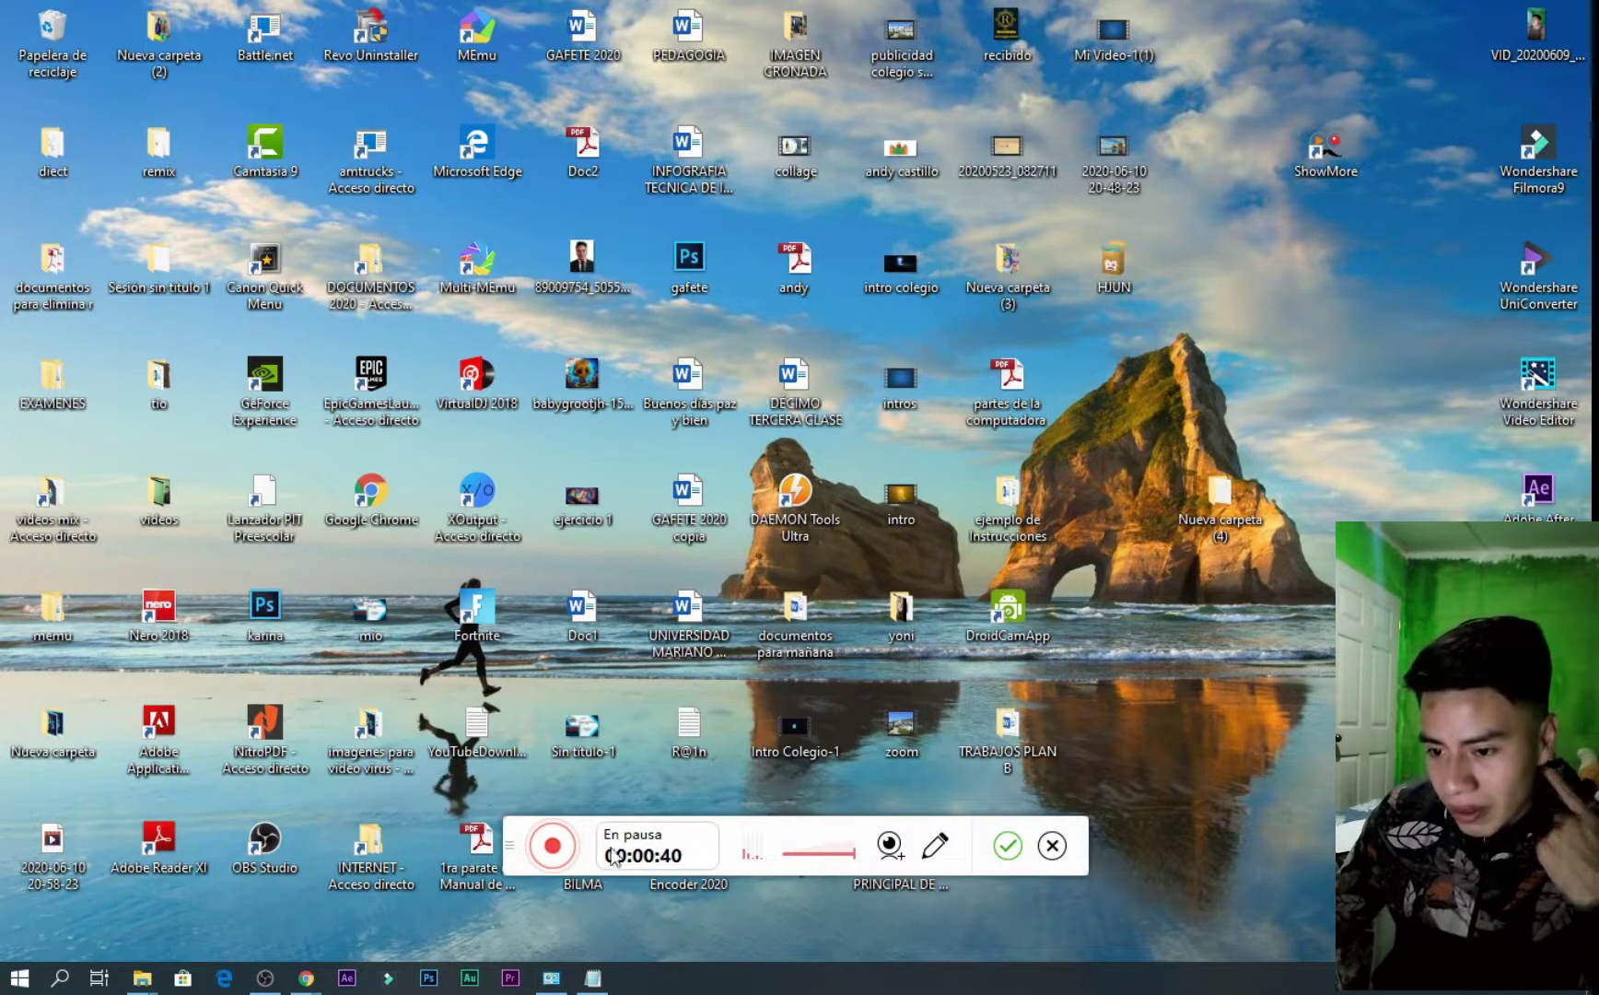
pyautogui.click(552, 845)
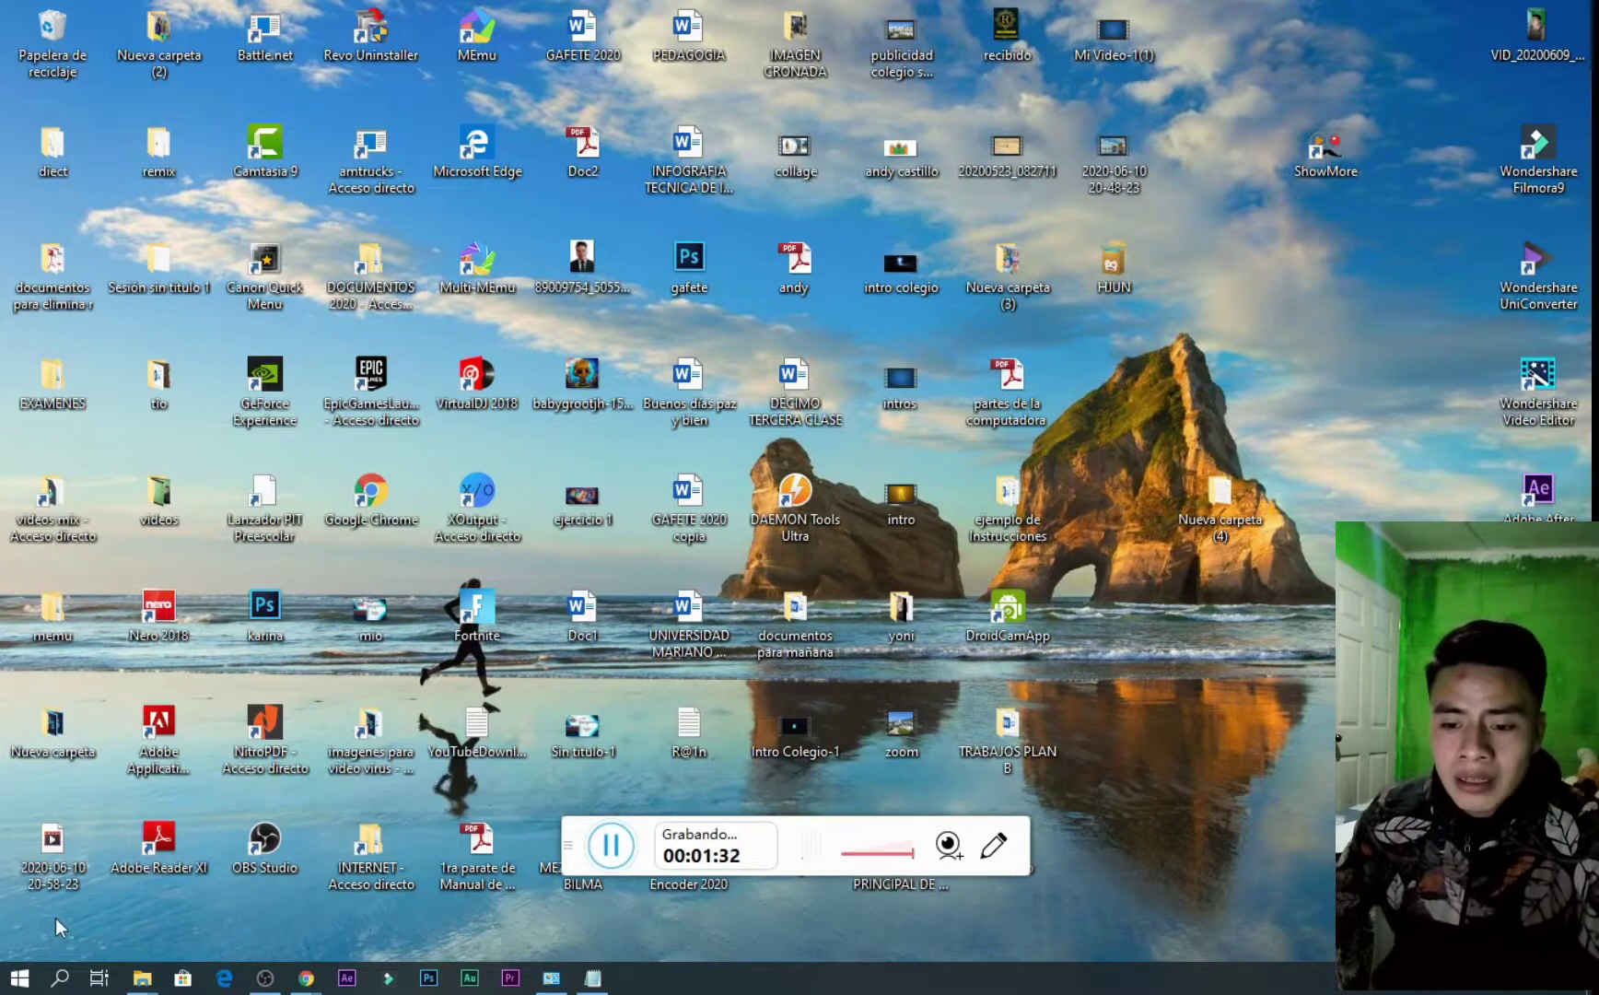
# Find and open Excel through the Windows search and create a blank workbook while the recording runs
pyautogui.click(64, 980)
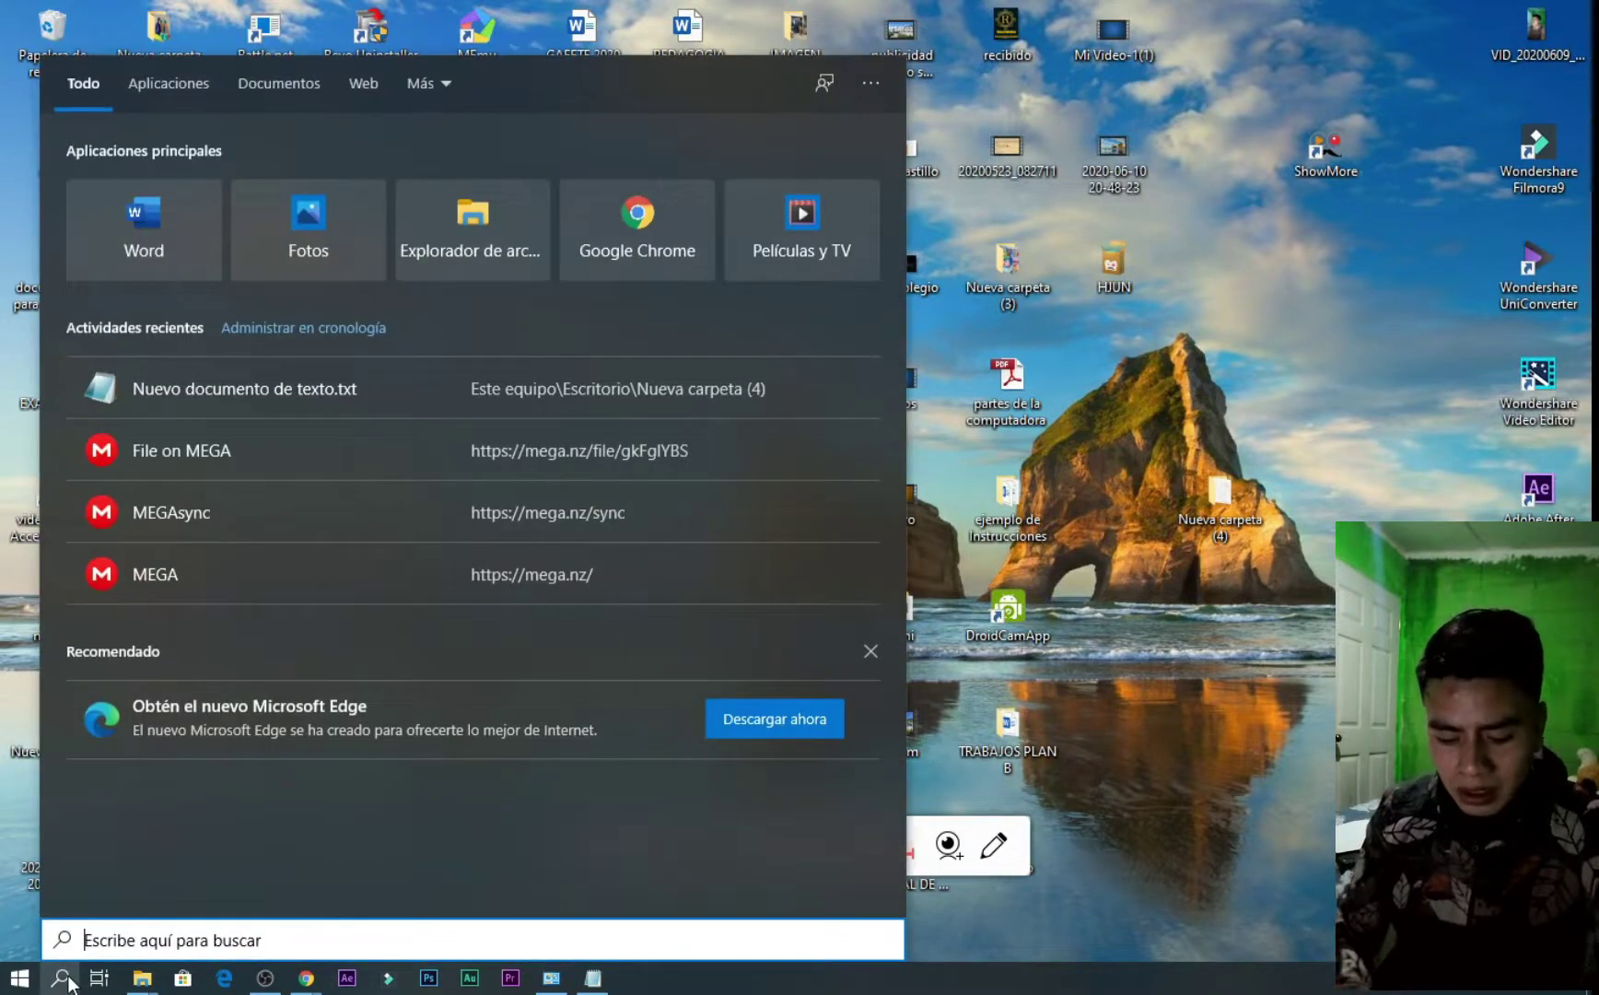
pyautogui.write('E')
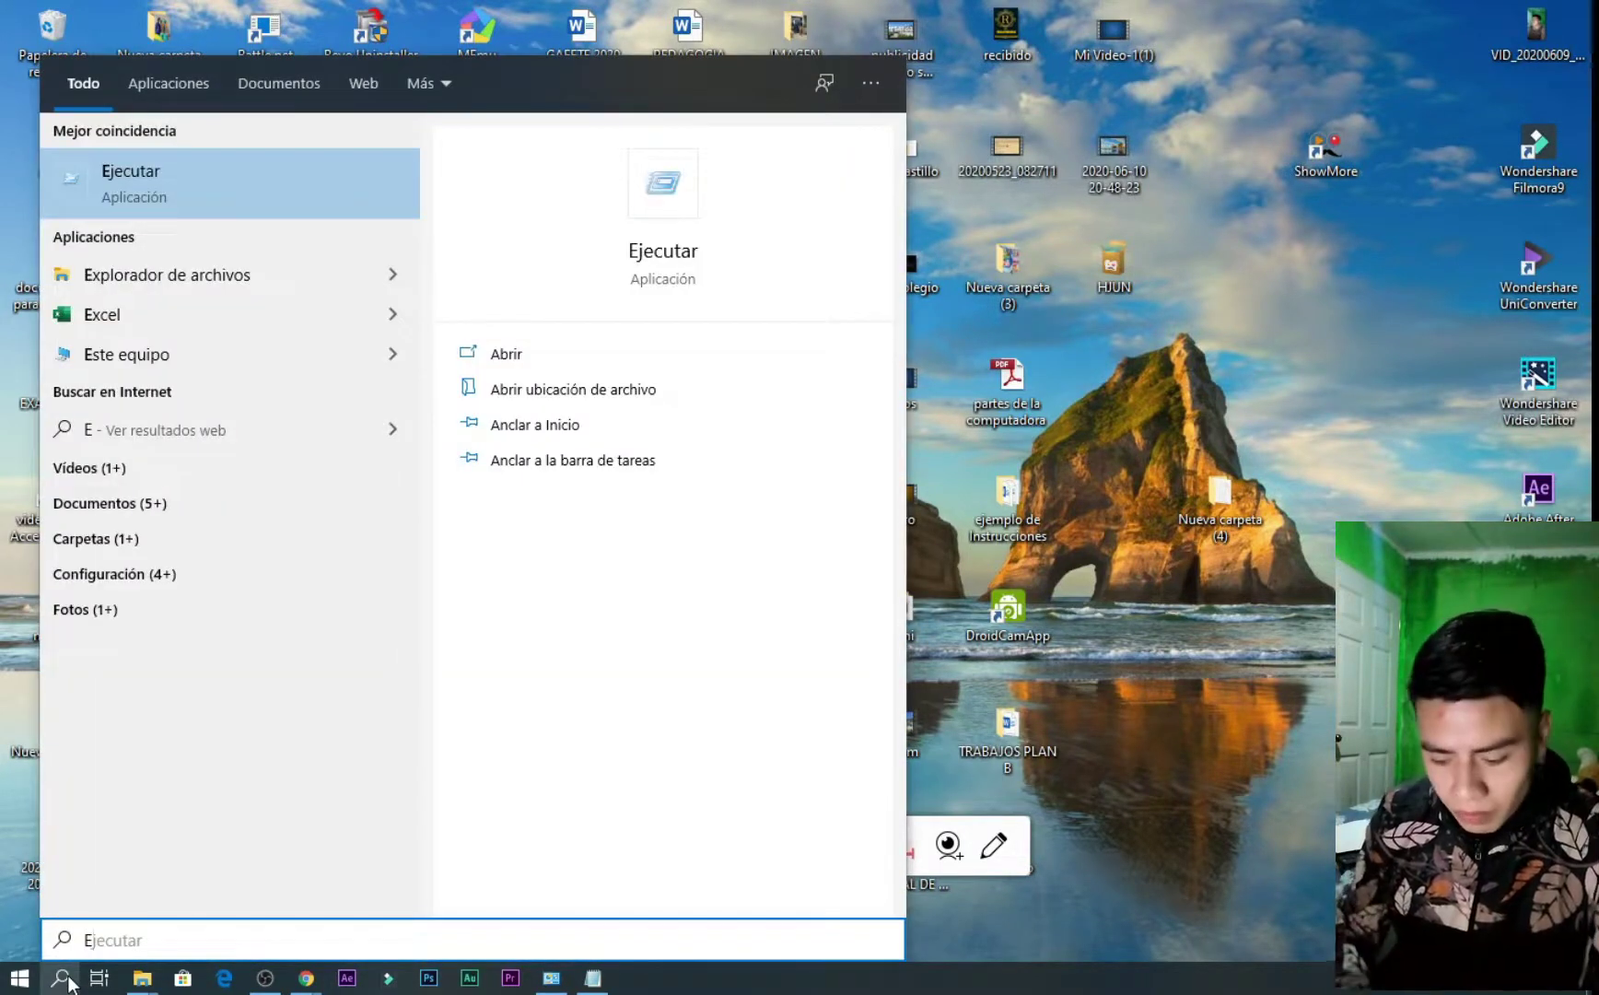
pyautogui.press('Down')
pyautogui.press('Down')
pyautogui.press('Return')
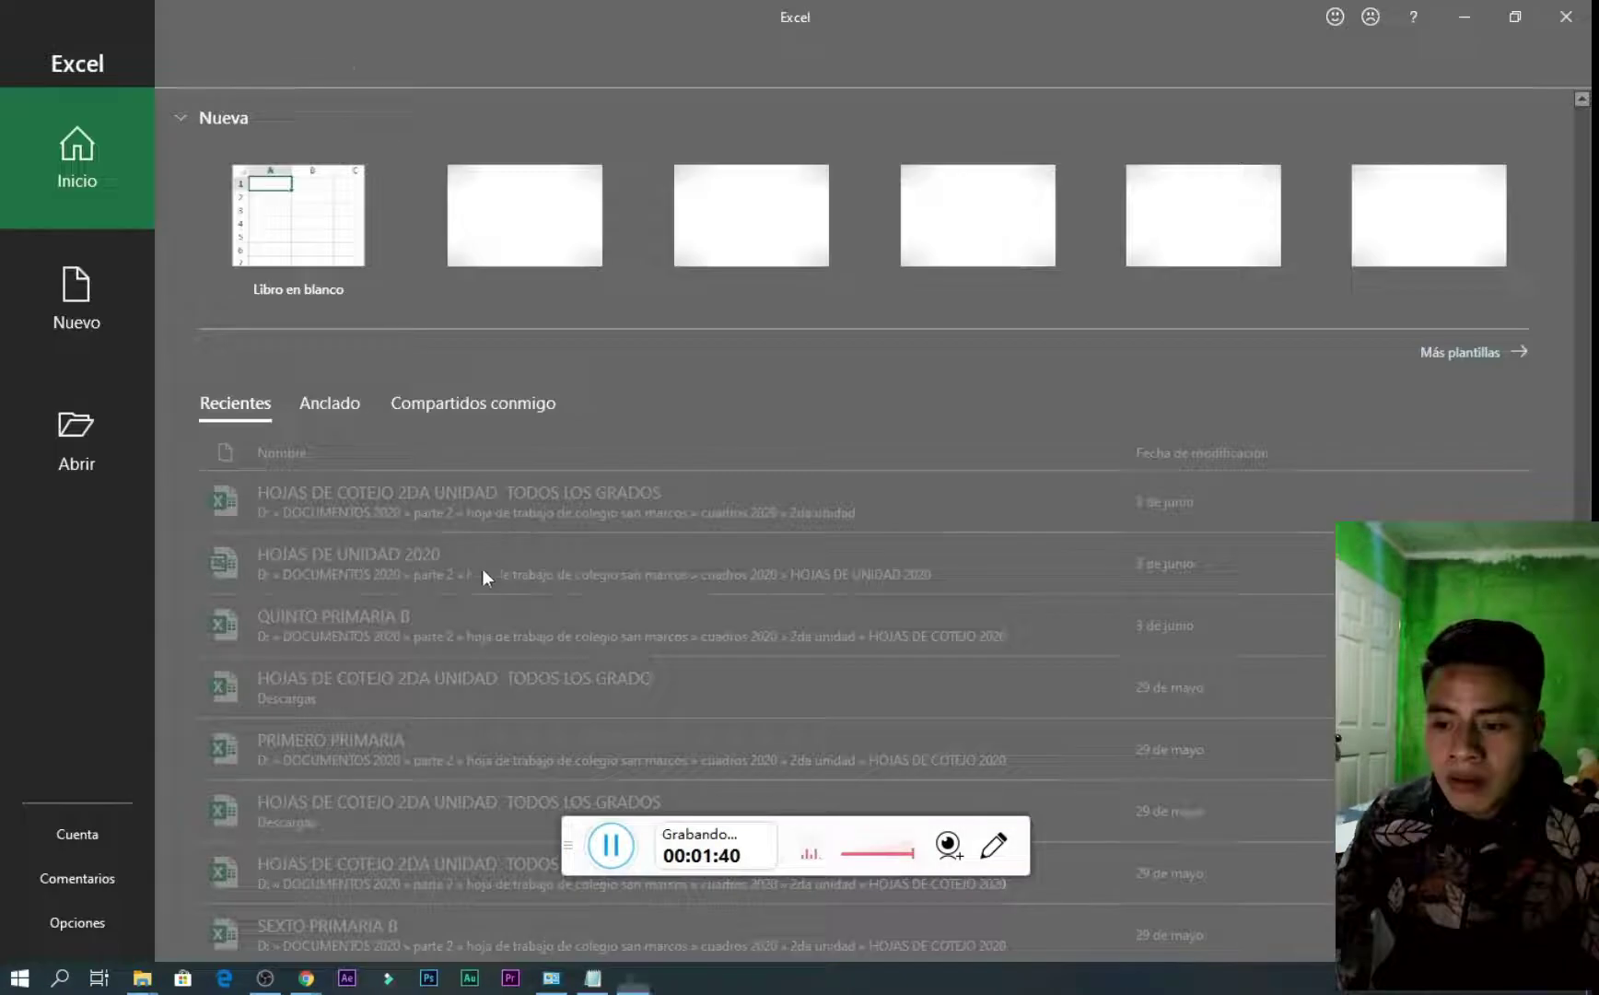
pyautogui.click(293, 250)
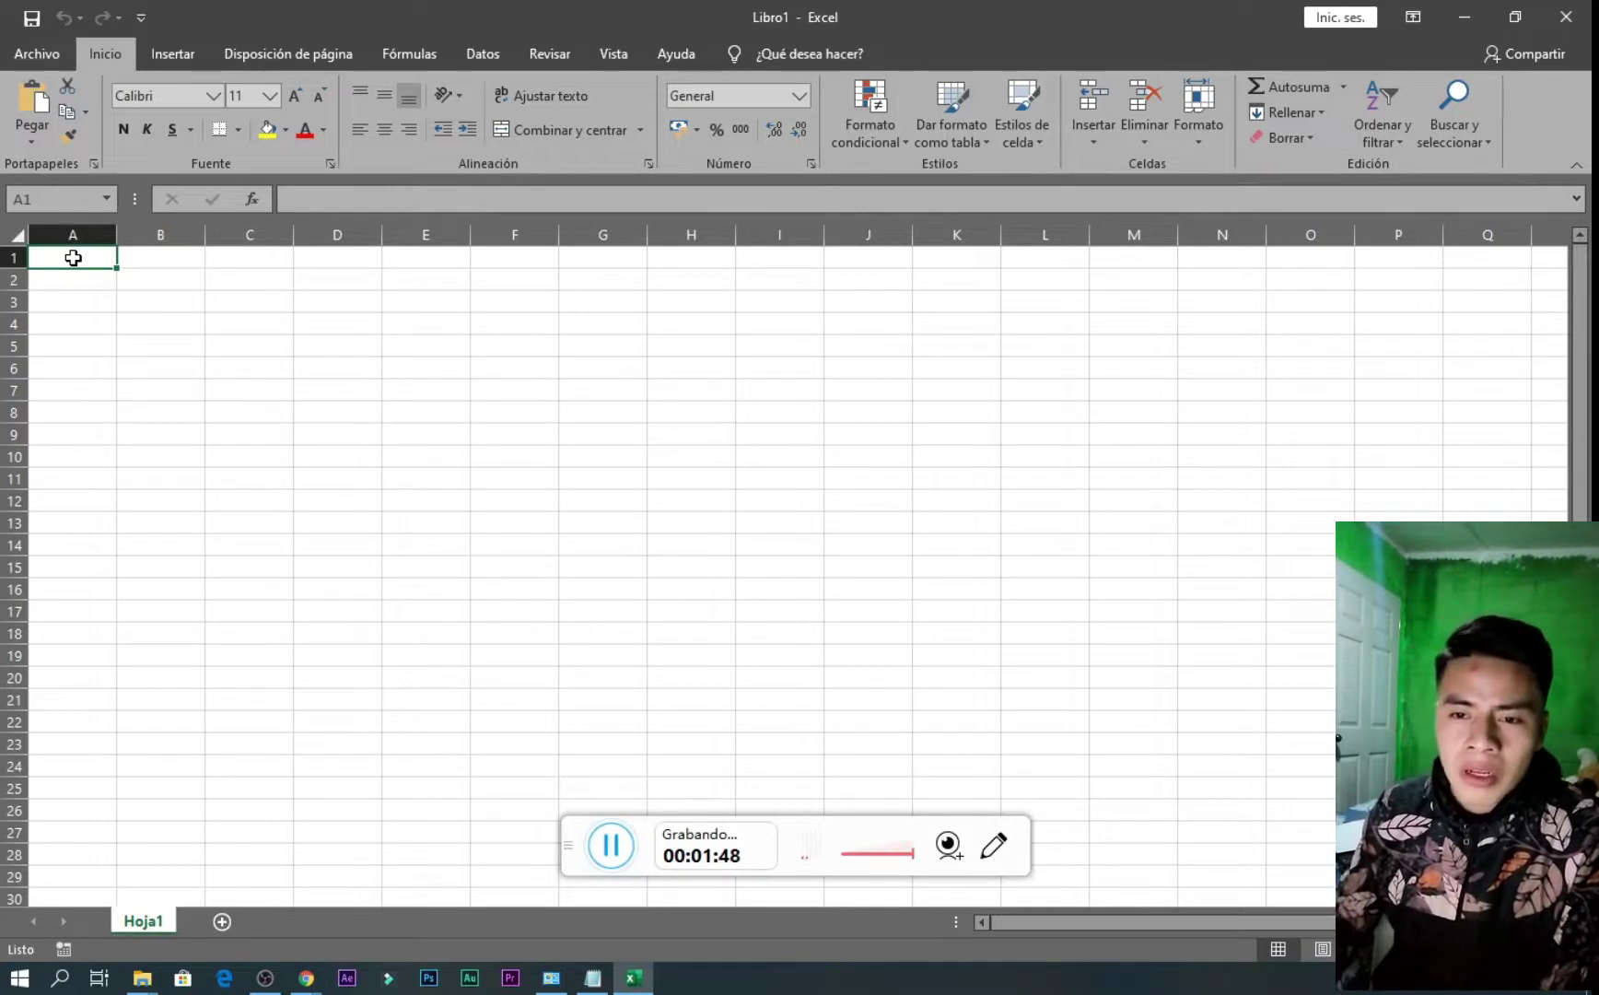
# Enter 5 in each of the cells A1 to D1 and add their sum in E1 with Autosuma
pyautogui.write('5')
pyautogui.write('5')
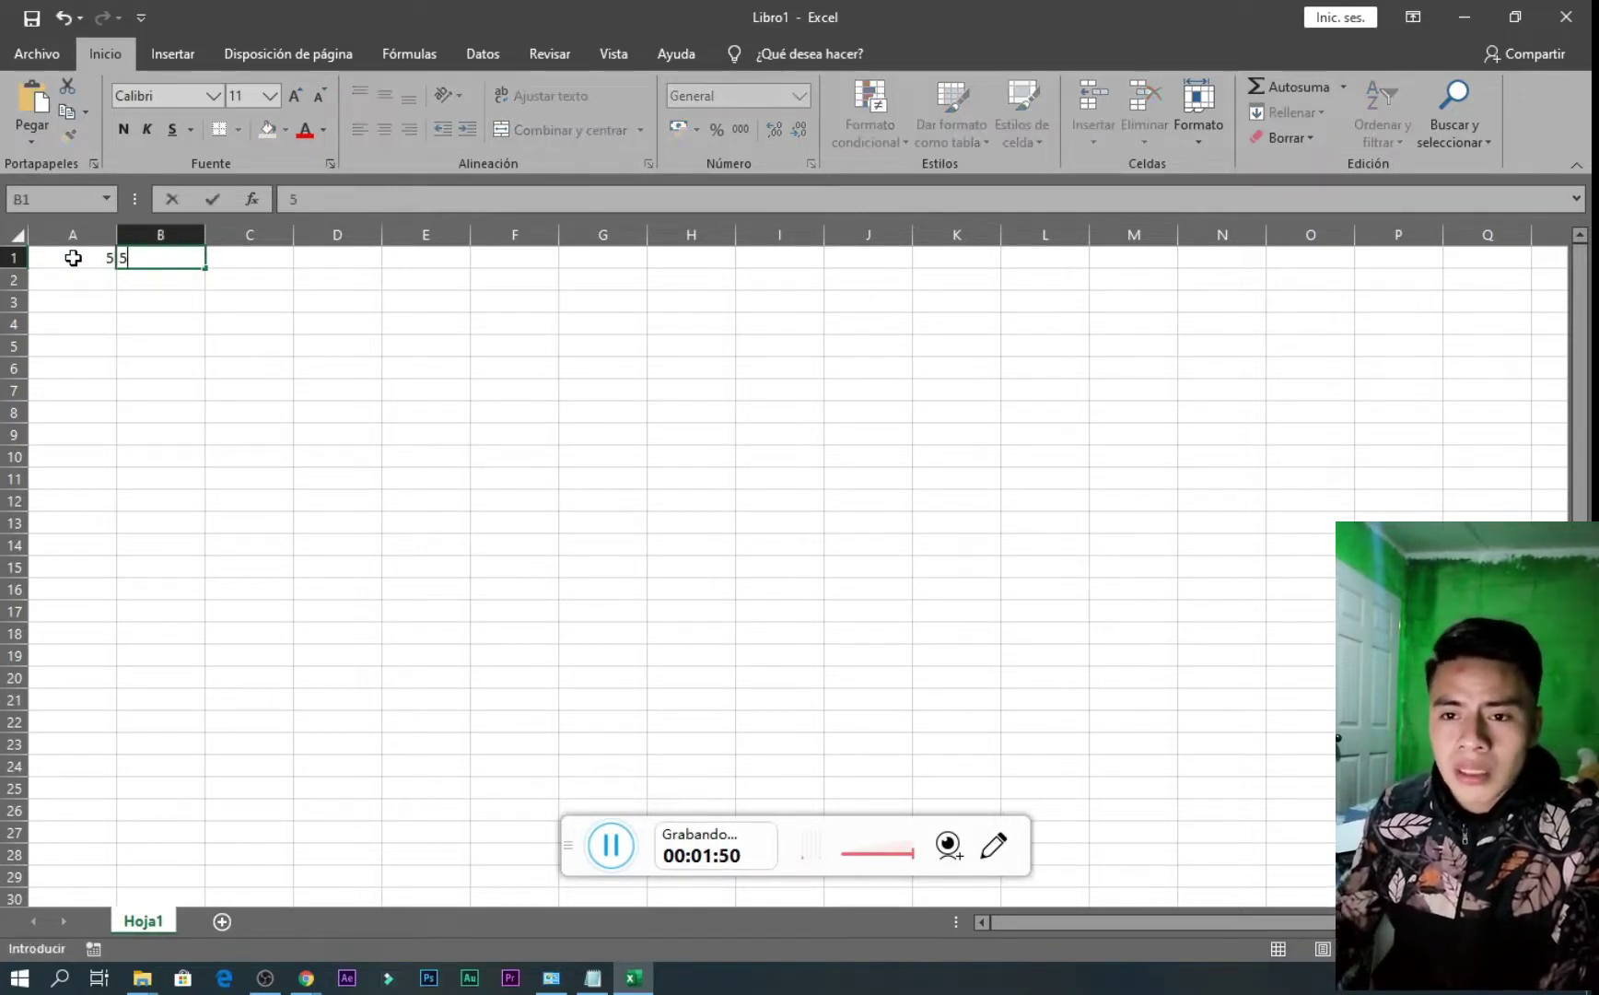
pyautogui.press('Tab')
pyautogui.write('5')
pyautogui.press('Tab')
pyautogui.write('5')
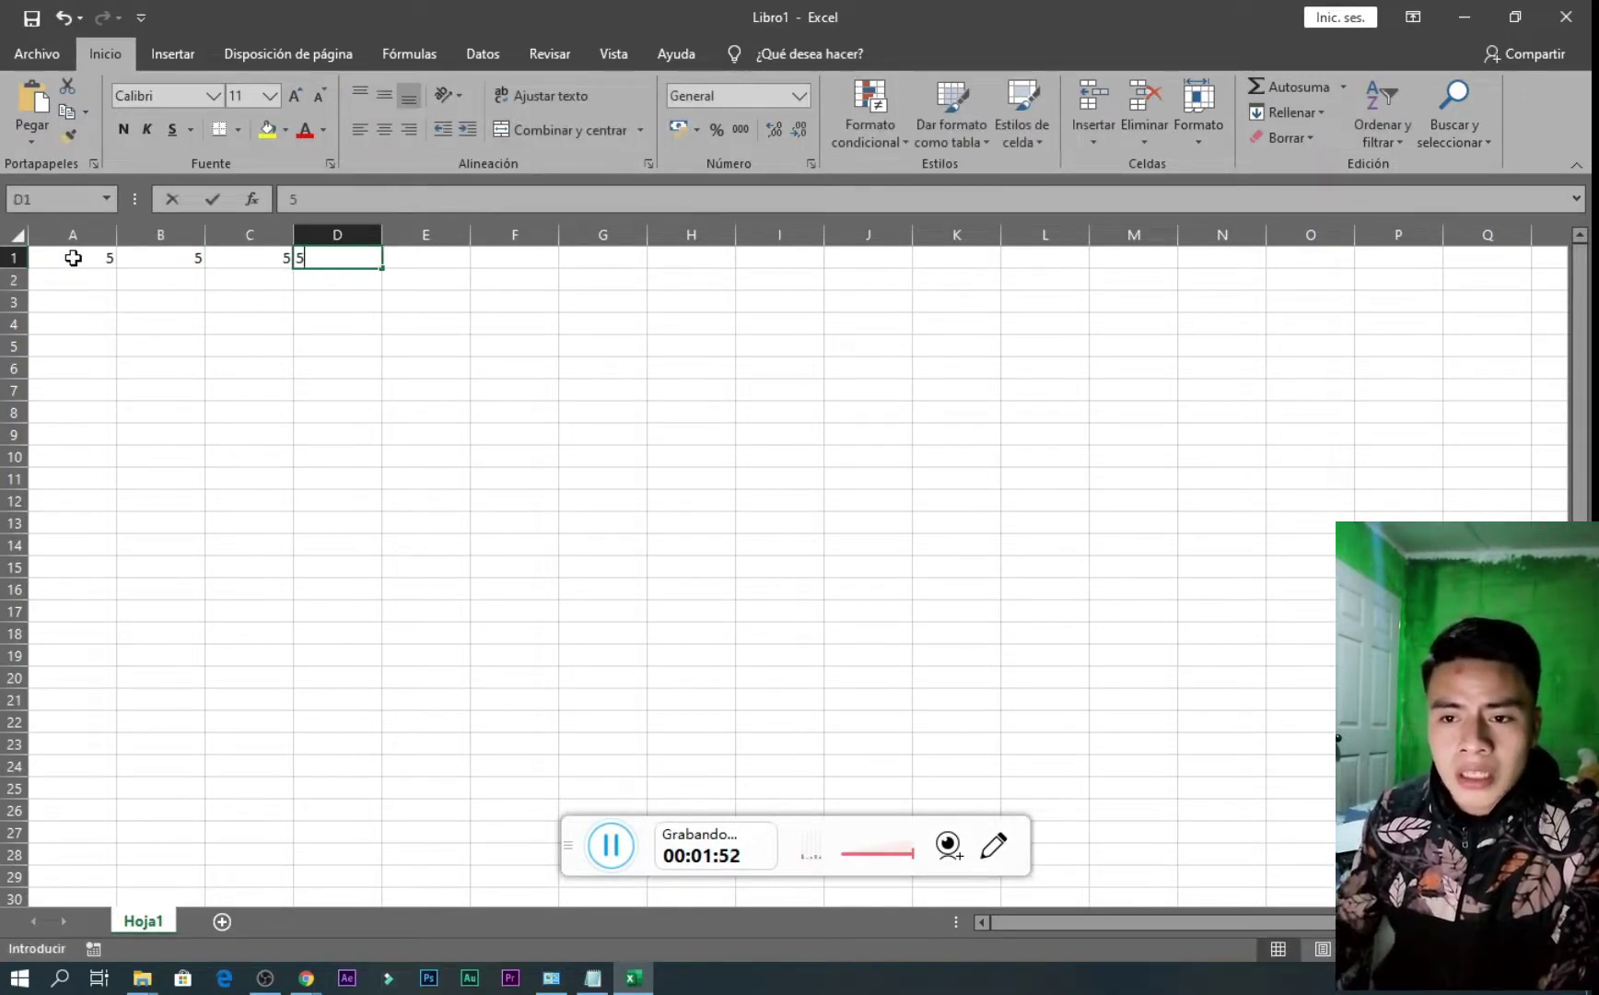
pyautogui.press('Tab')
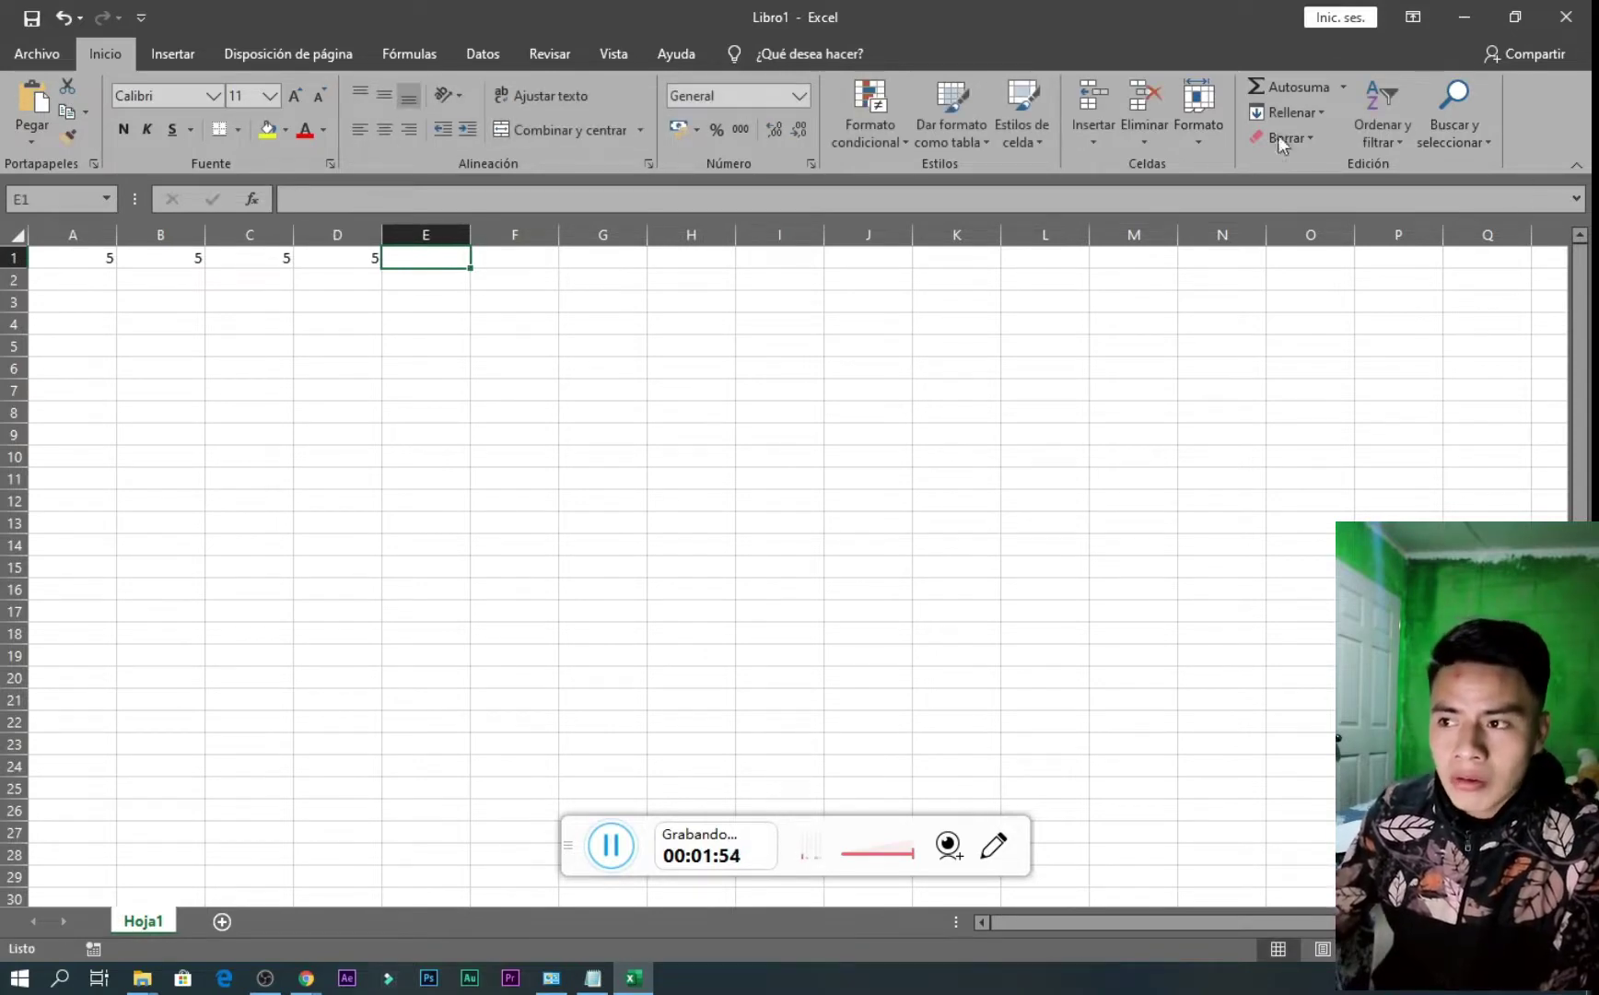
pyautogui.click(1284, 92)
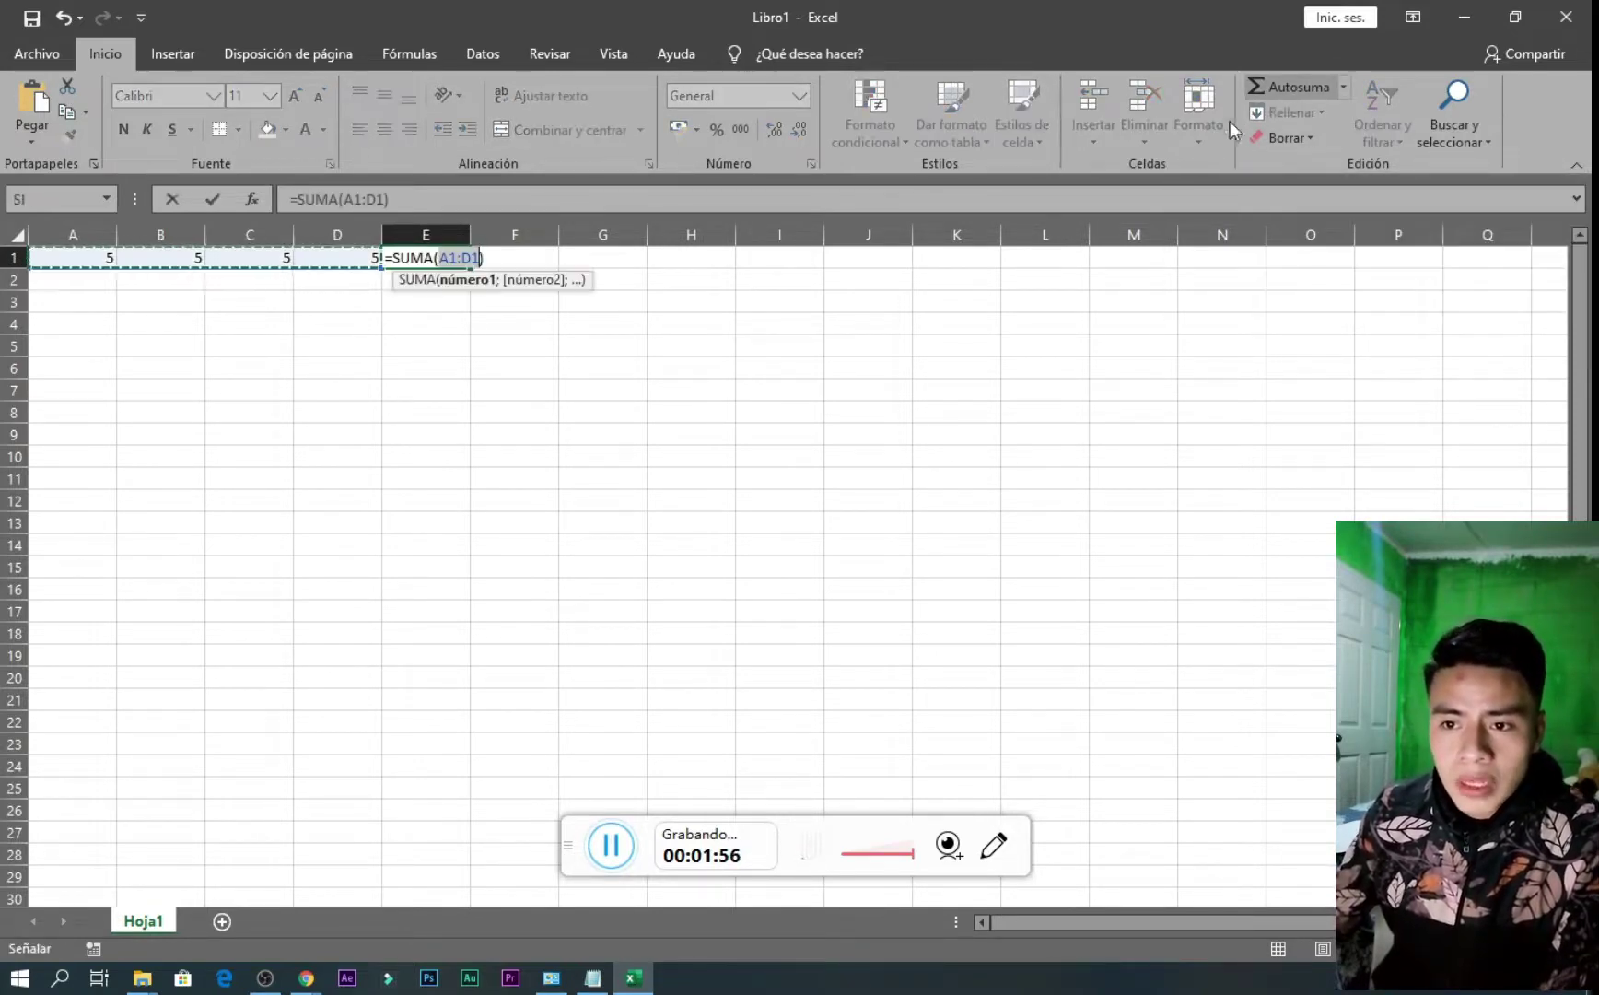
pyautogui.press('Return')
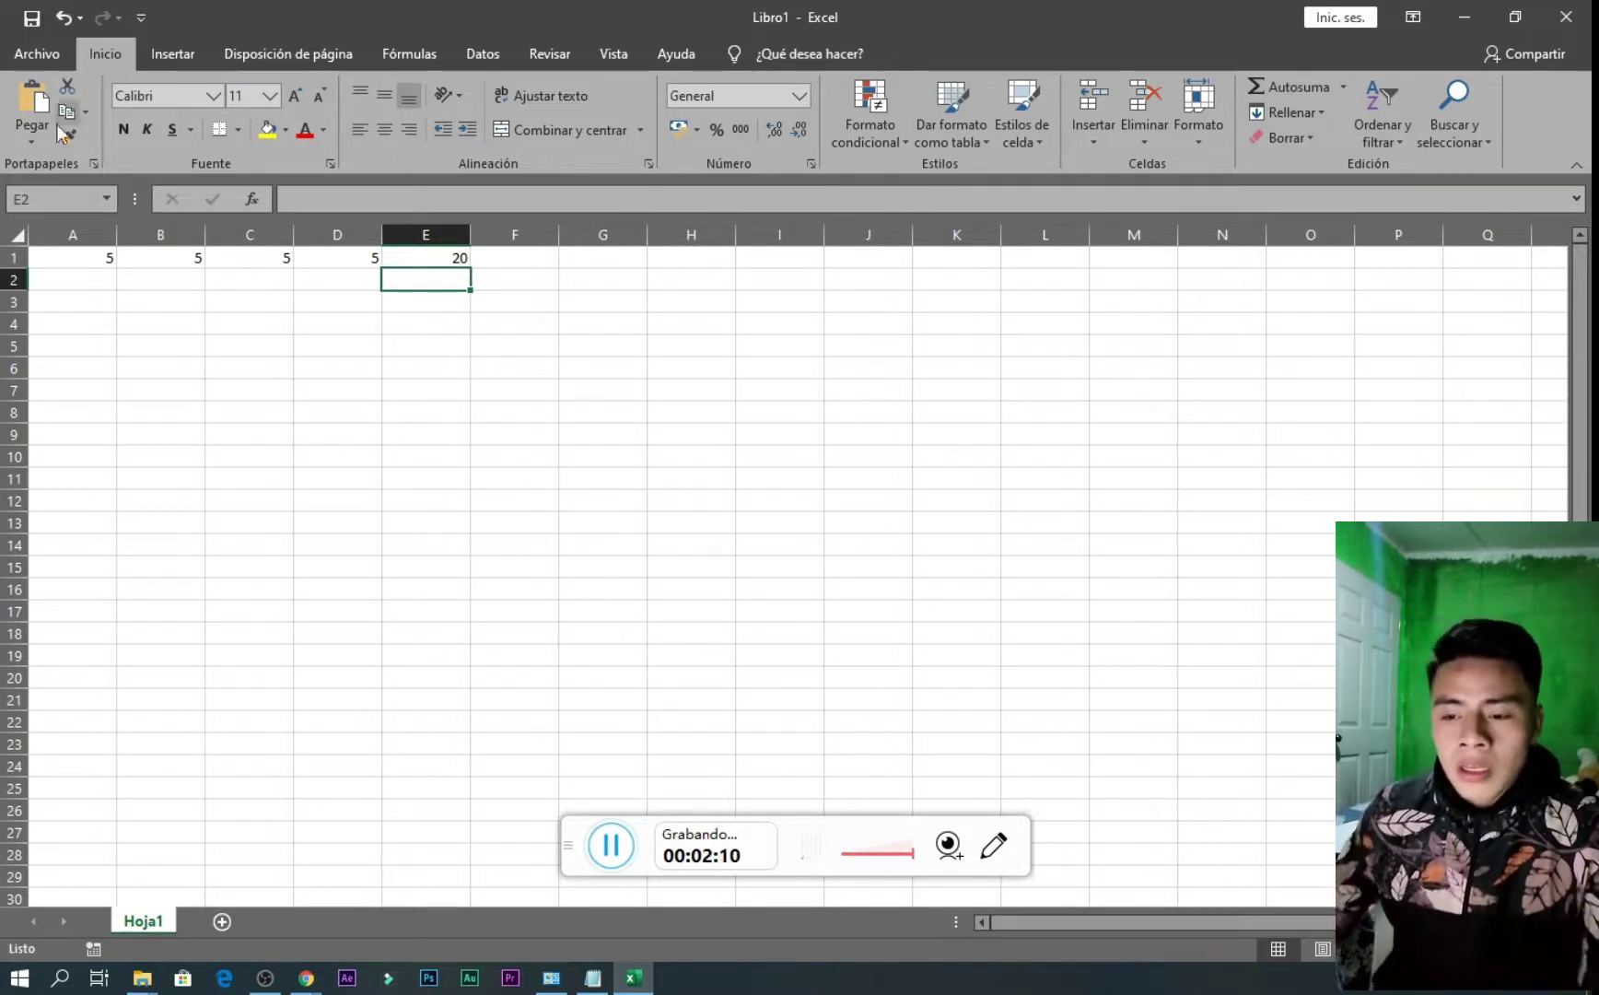
# Pause and finish the recording, and skim through its preview up to about 1:36 before closing it
pyautogui.click(610, 845)
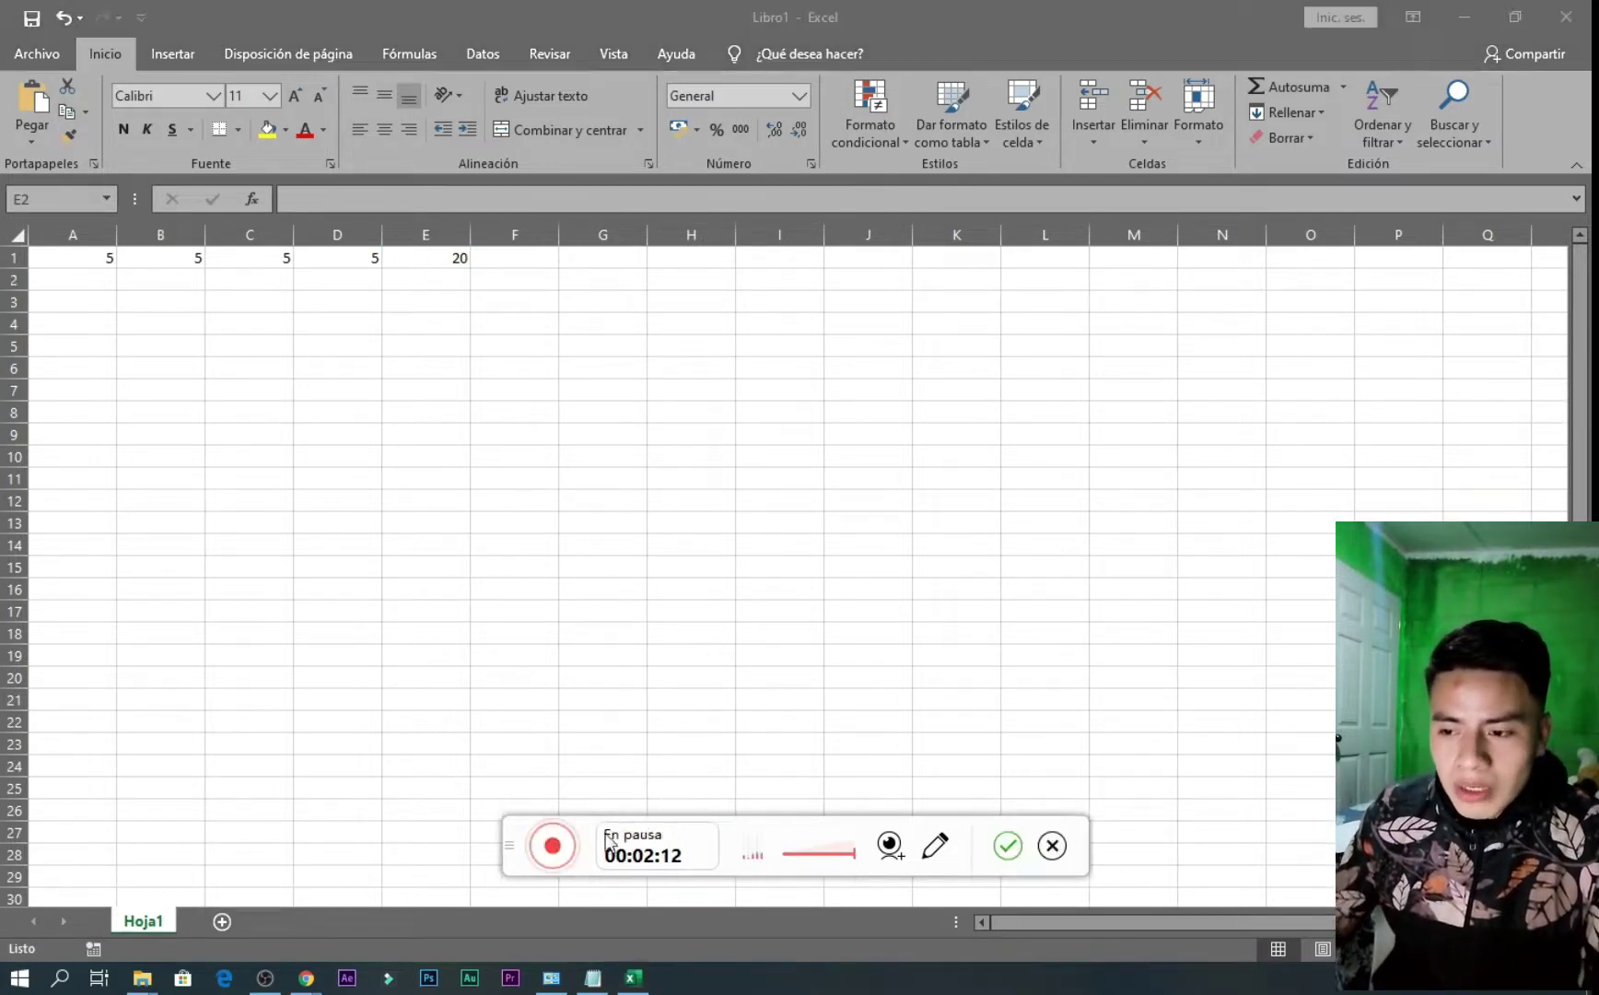
pyautogui.click(1006, 846)
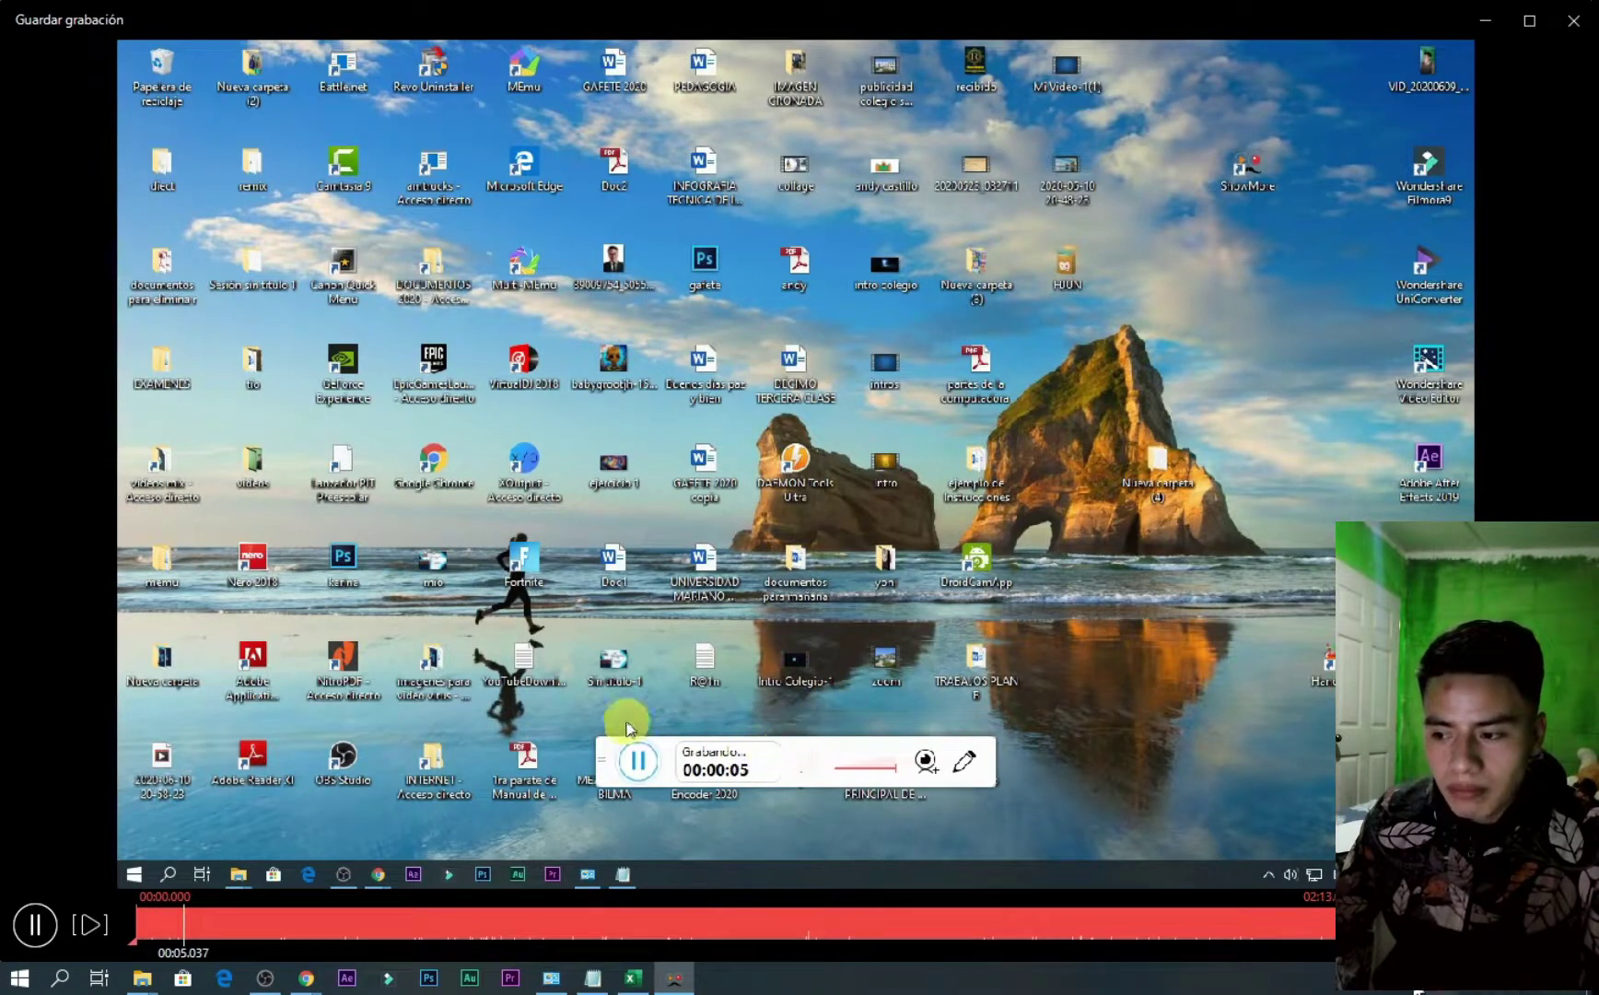
pyautogui.click(1510, 977)
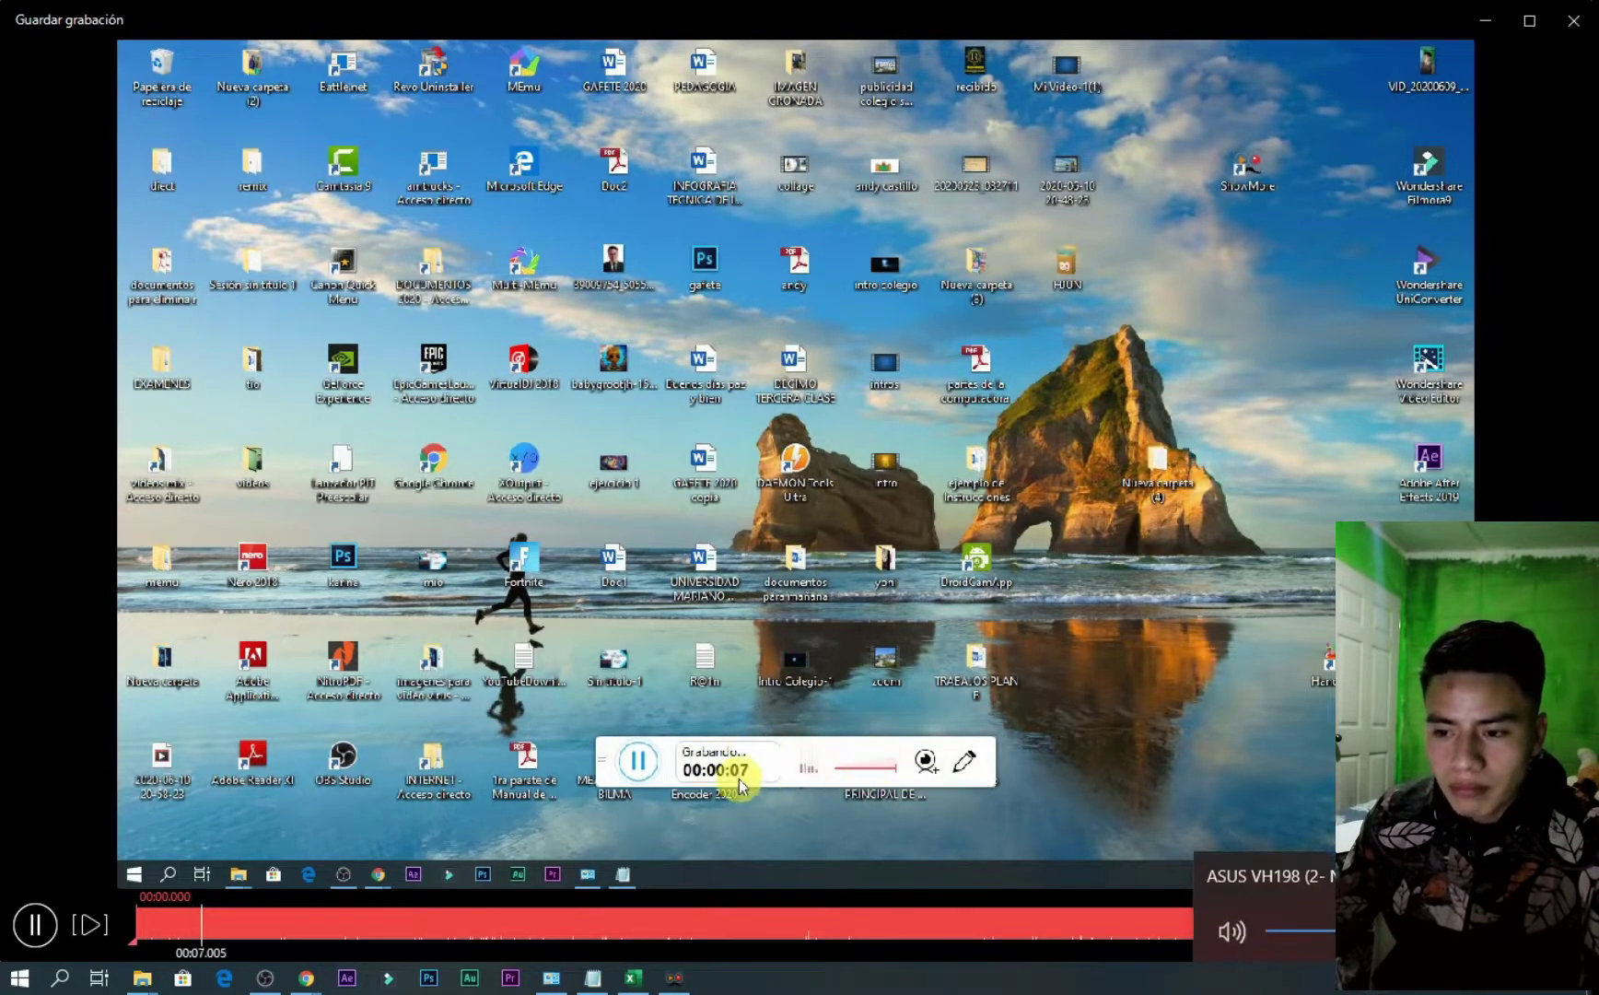
pyautogui.click(642, 912)
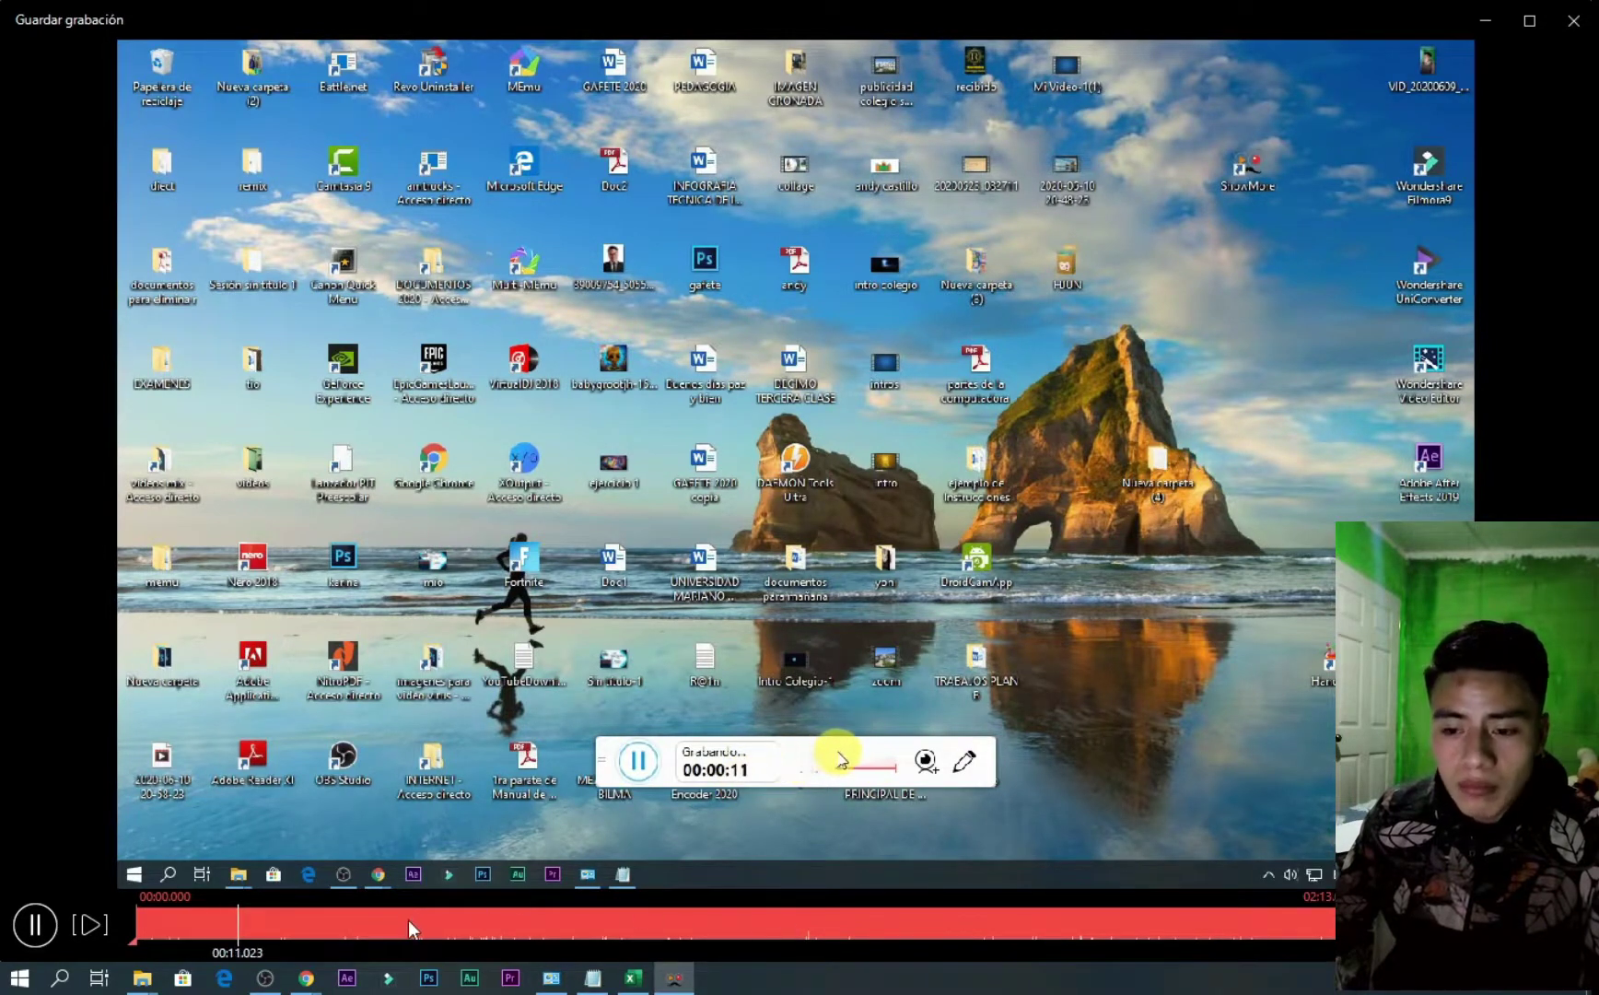
pyautogui.click(380, 922)
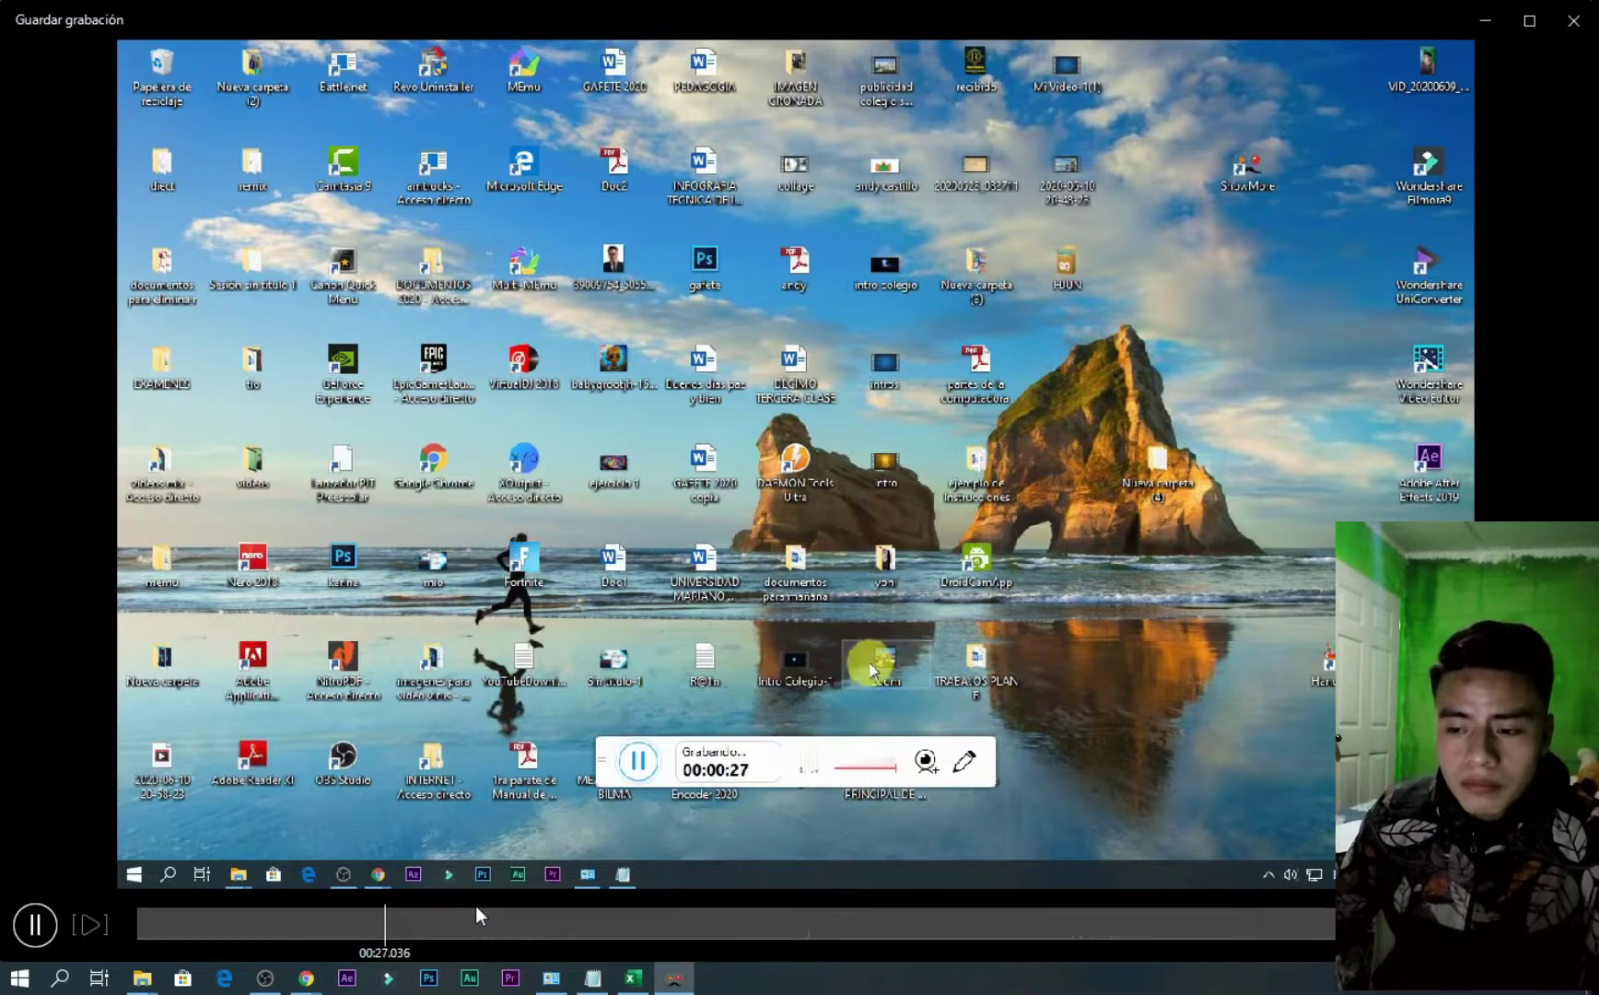
pyautogui.click(508, 923)
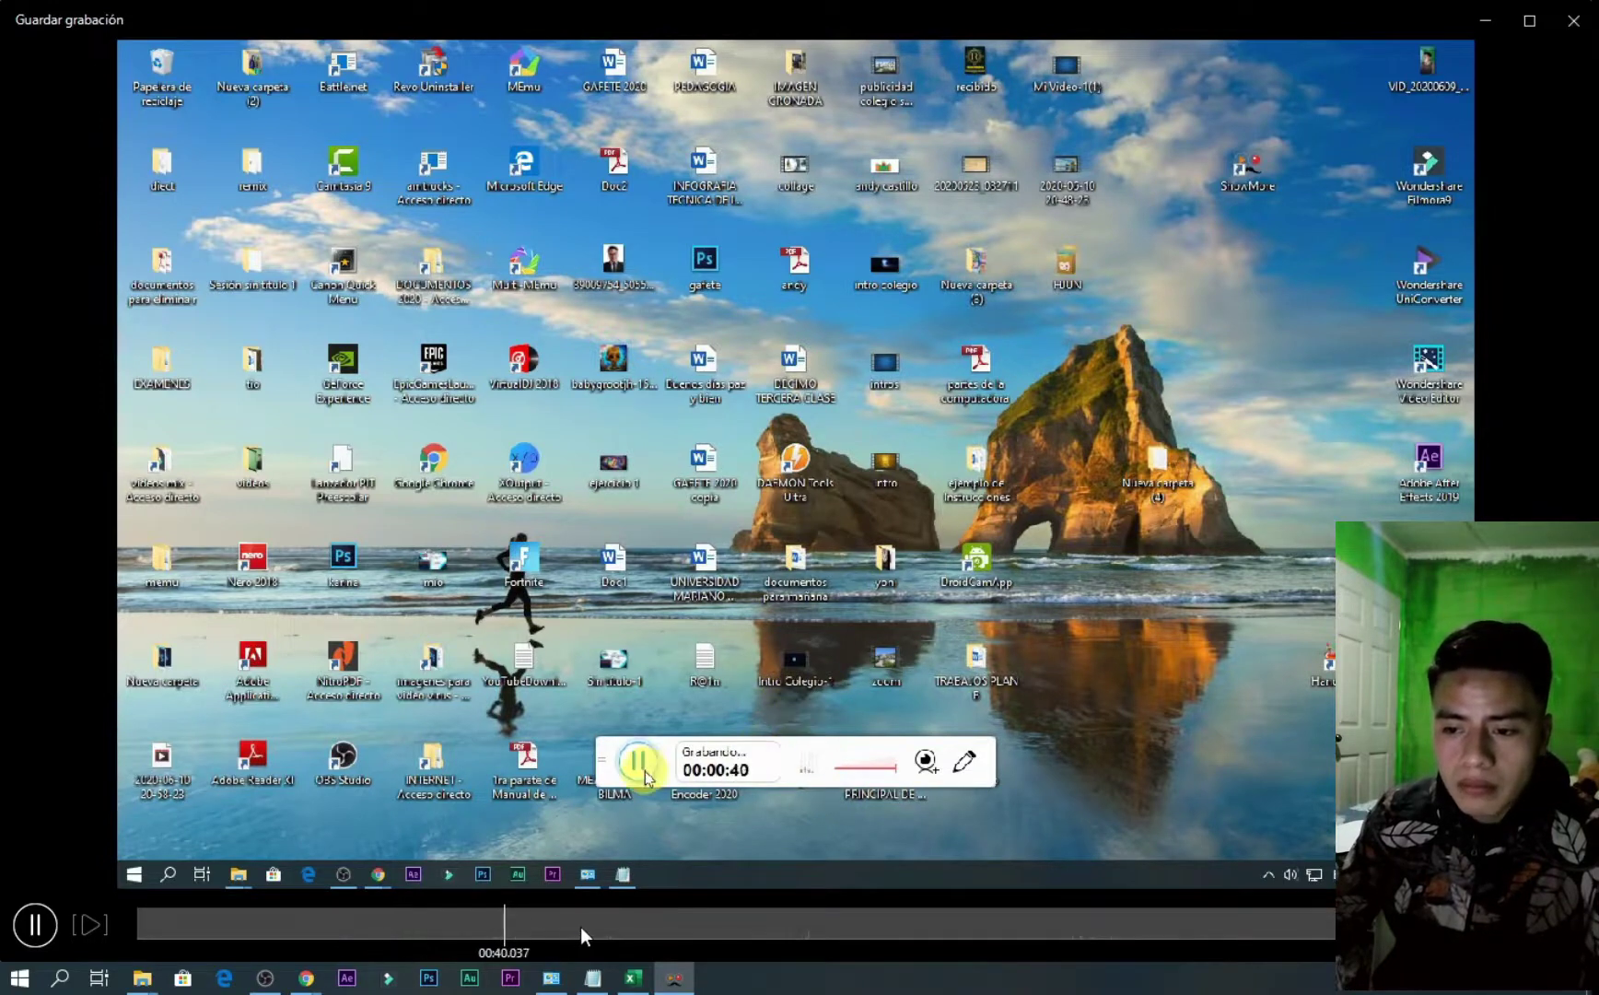
pyautogui.moveTo(611, 926); pyautogui.dragTo(963, 934)
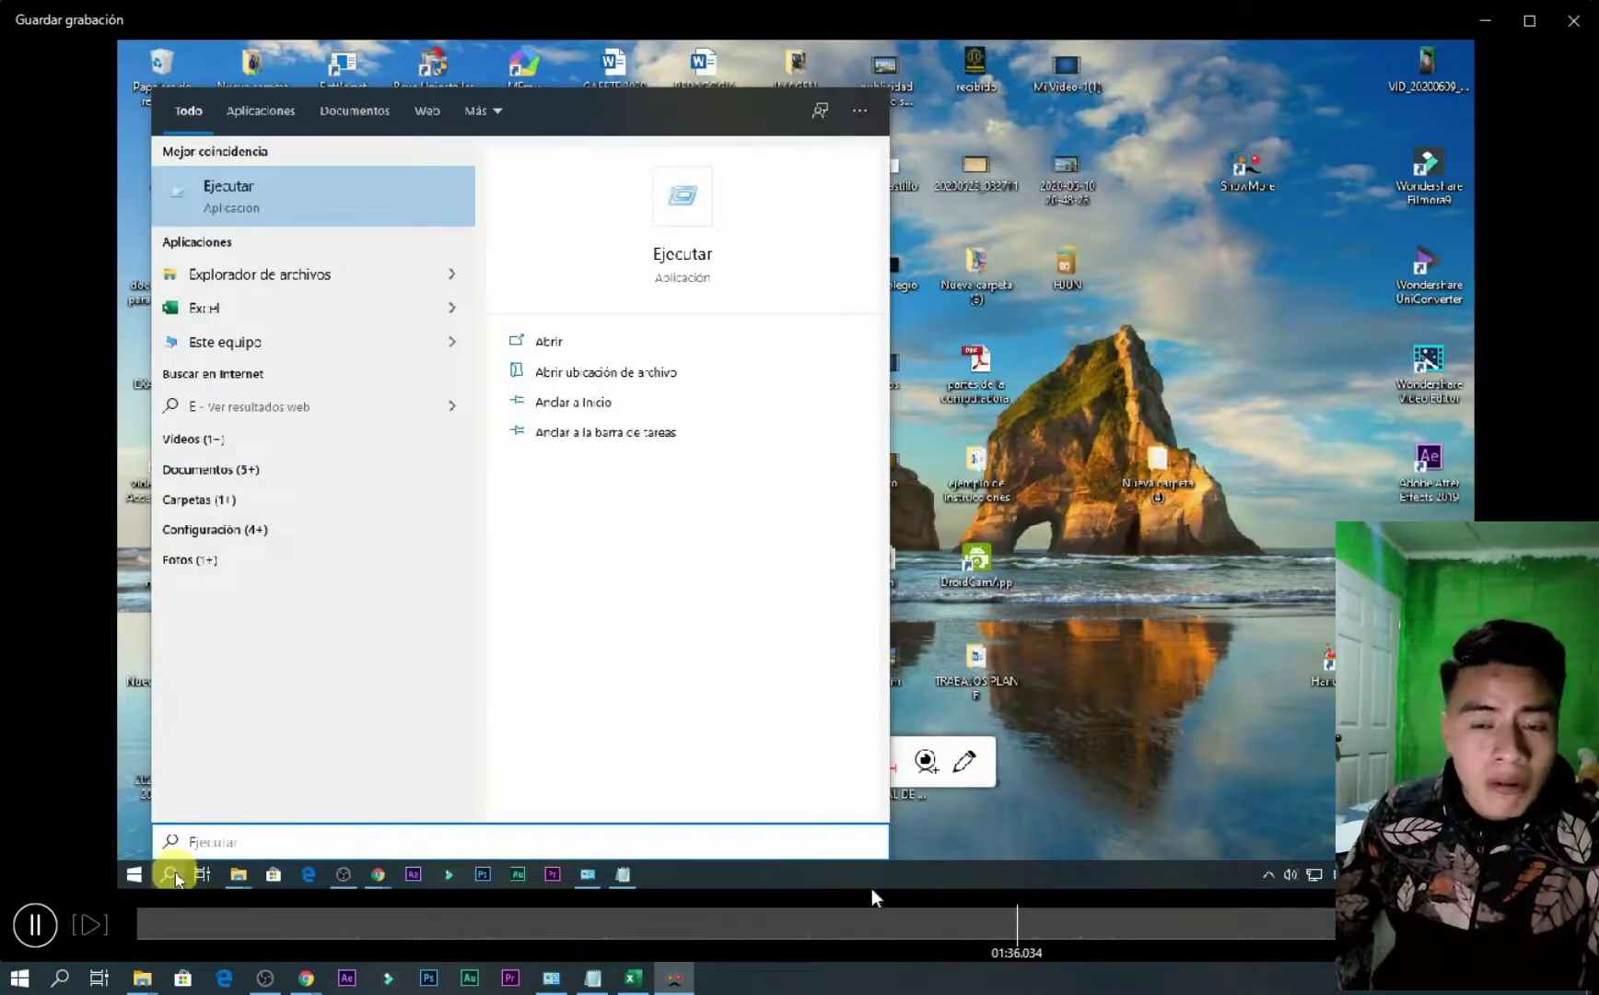
pyautogui.click(1577, 22)
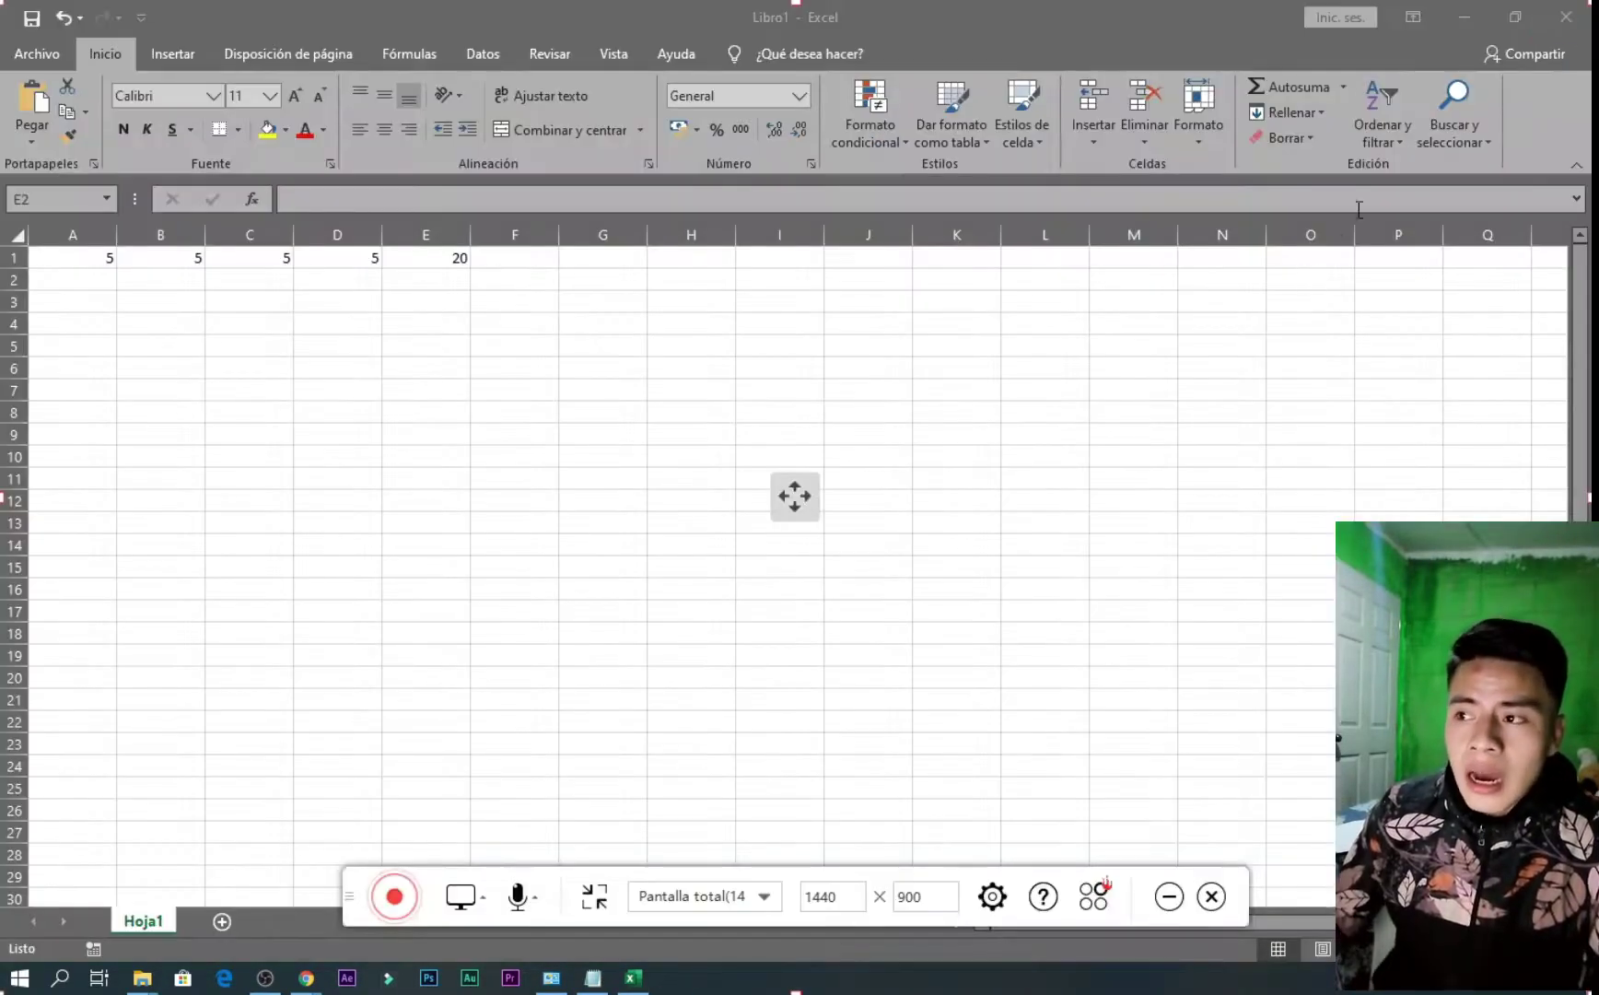
# Minimize the Excel workbook and close the ShowMore recorder
pyautogui.click(1478, 17)
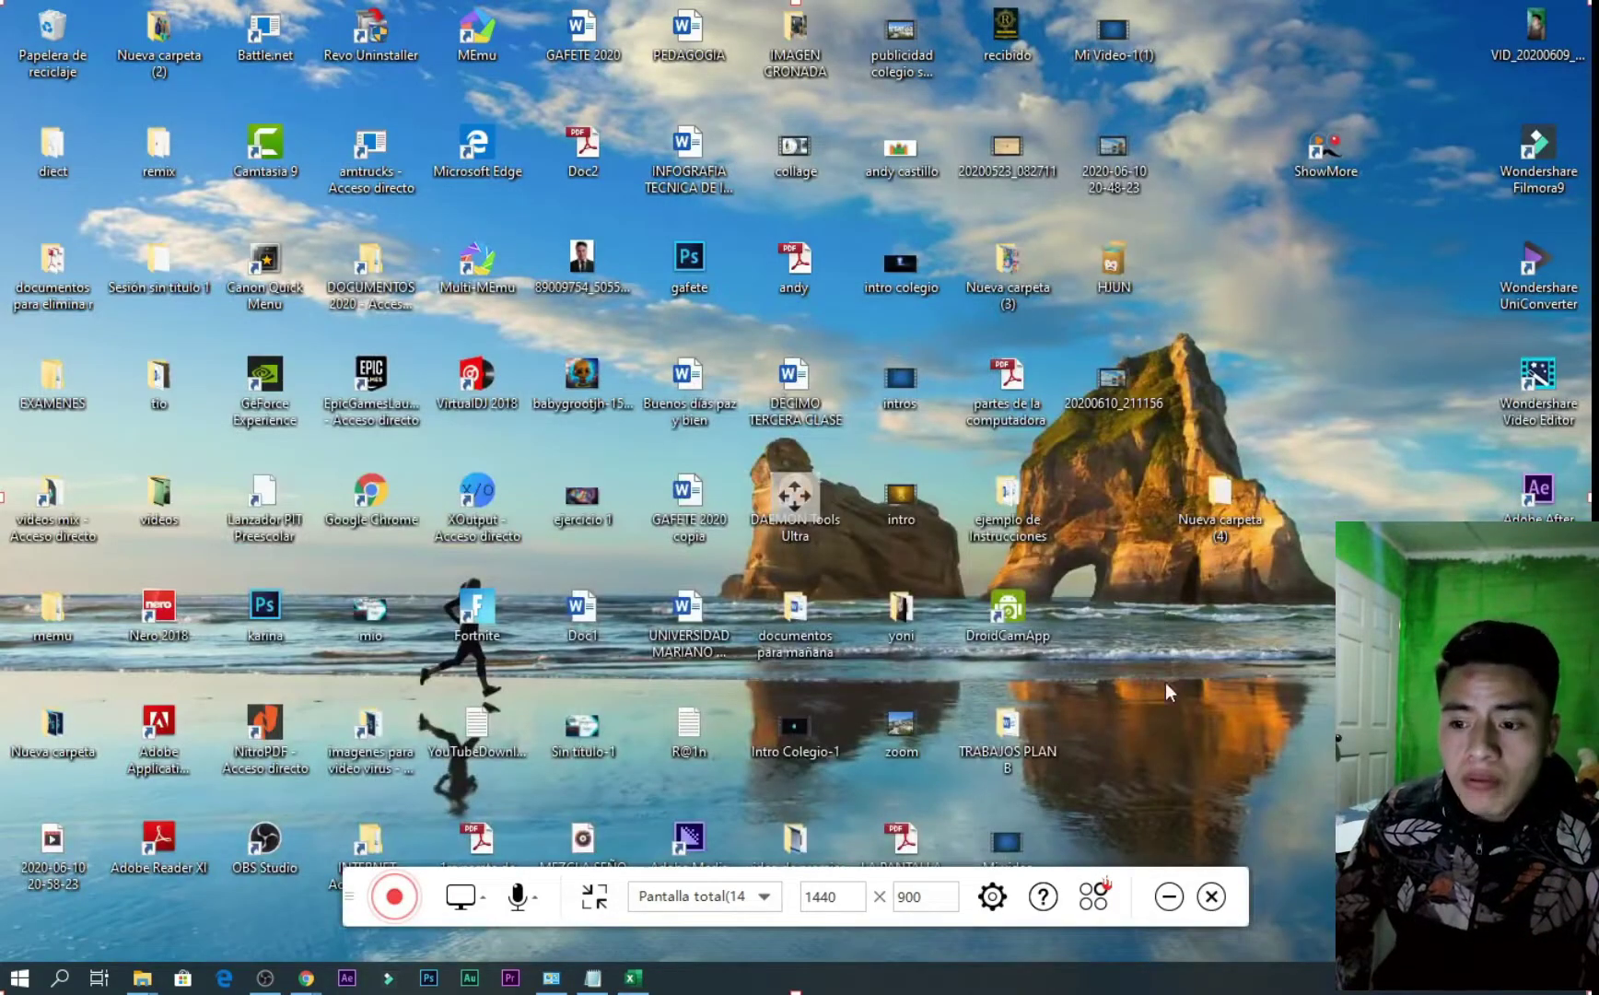
pyautogui.click(1213, 898)
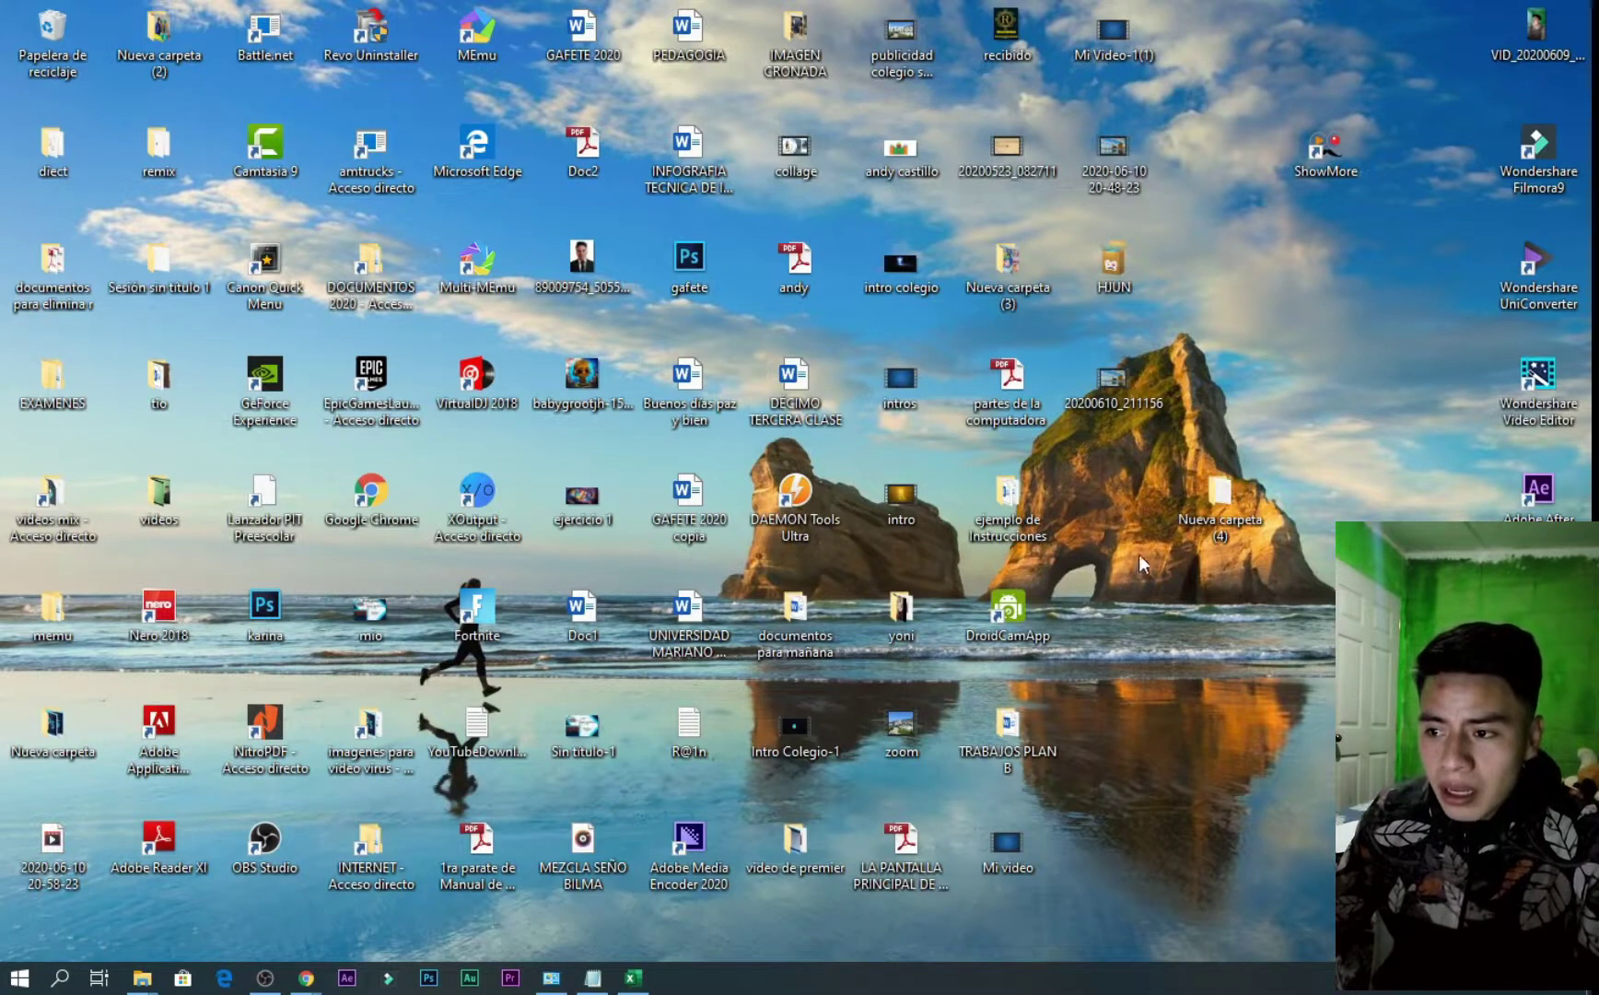
# Play the recorded video 20200610_211156 from the desktop, skim through it and close the player
pyautogui.moveTo(1062, 392); pyautogui.dragTo(1313, 372)
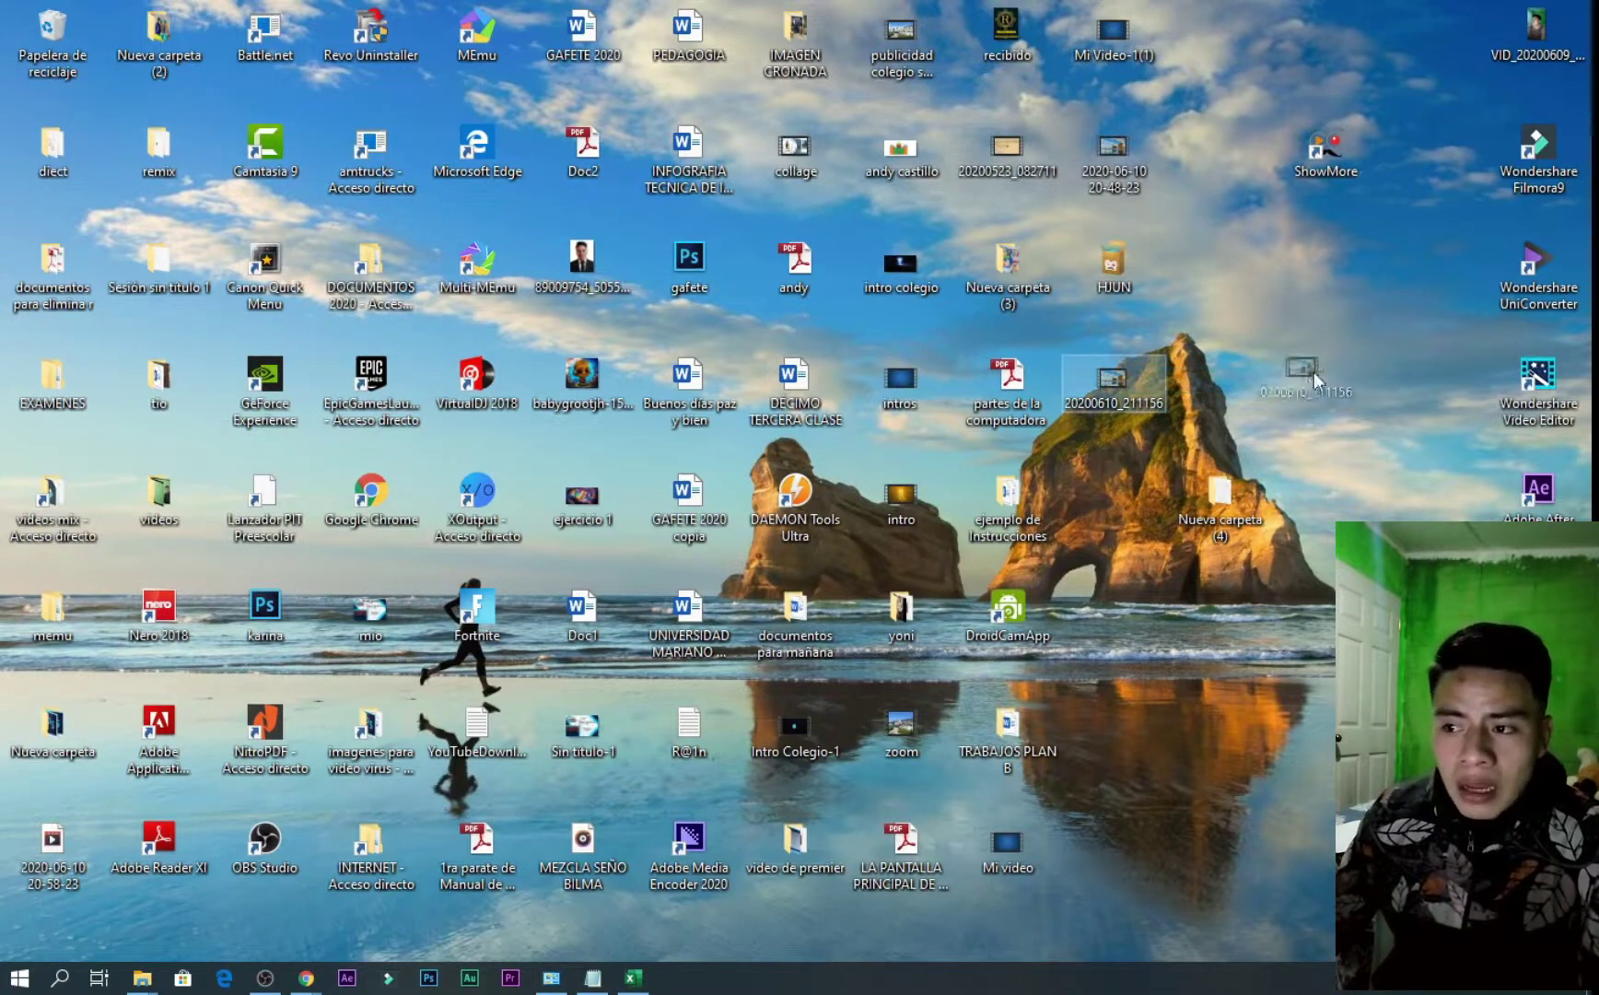
pyautogui.moveTo(1113, 378)
pyautogui.mouseDown()
pyautogui.moveTo(1239, 256)
pyautogui.moveTo(1188, 378)
pyautogui.moveTo(1248, 258)
pyautogui.moveTo(1145, 413)
pyautogui.moveTo(1119, 383)
pyautogui.moveTo(1133, 373)
pyautogui.moveTo(1116, 381)
pyautogui.mouseUp()
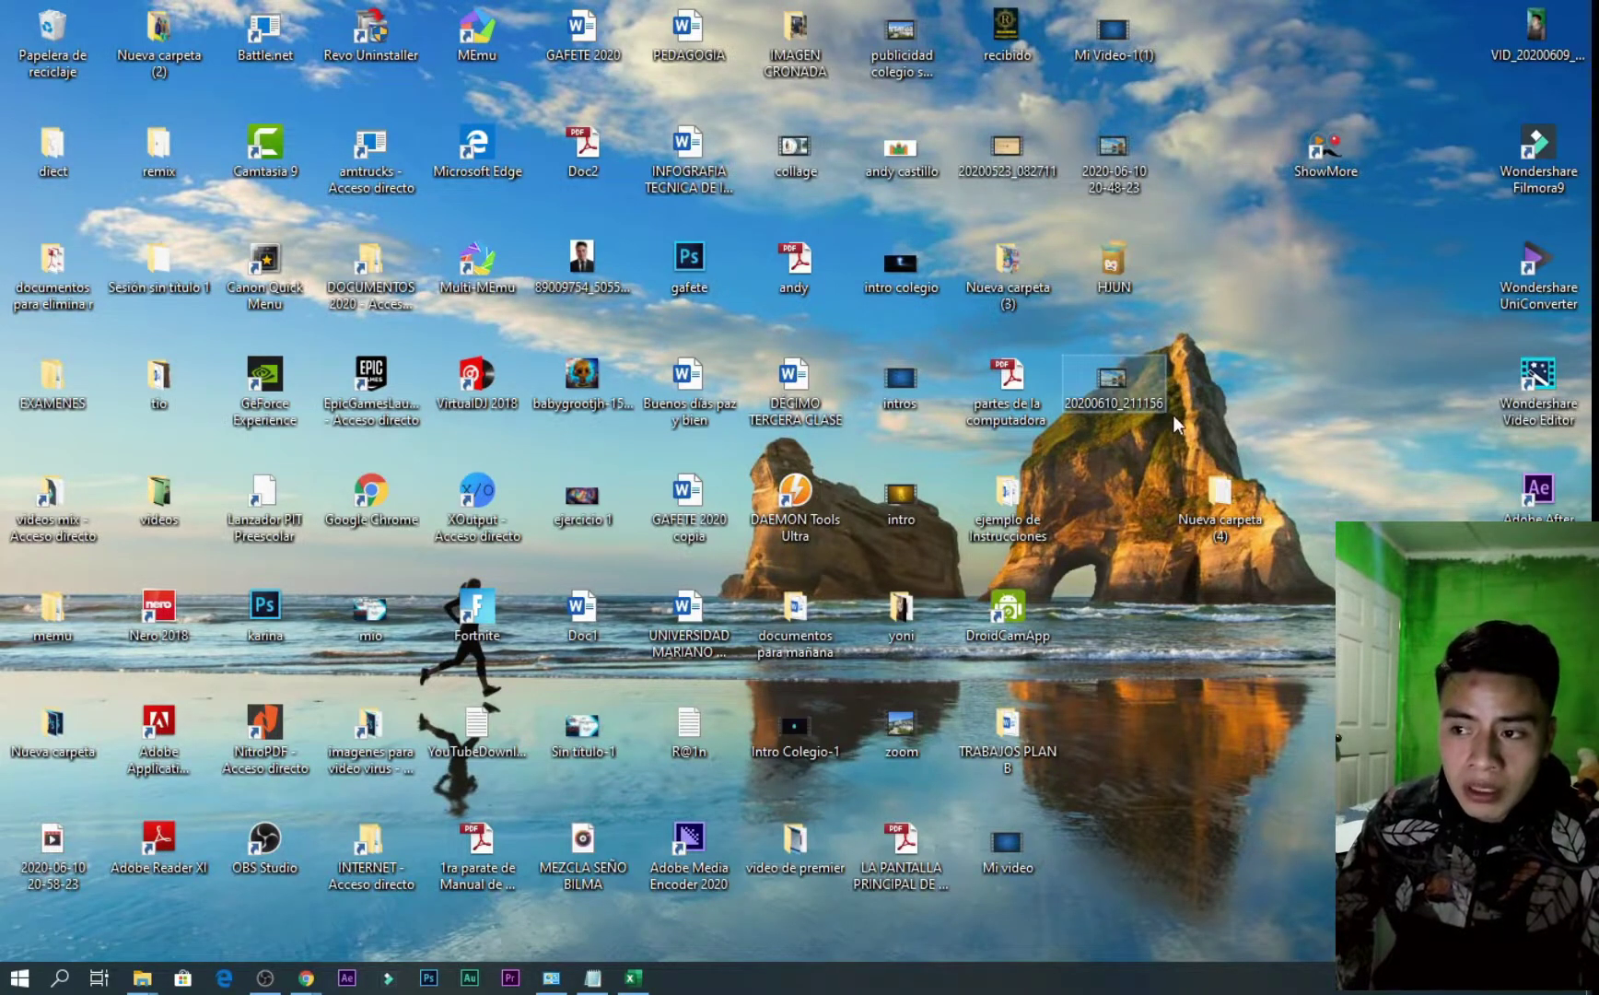
pyautogui.doubleClick(1116, 402)
pyautogui.moveTo(166, 871); pyautogui.dragTo(684, 877)
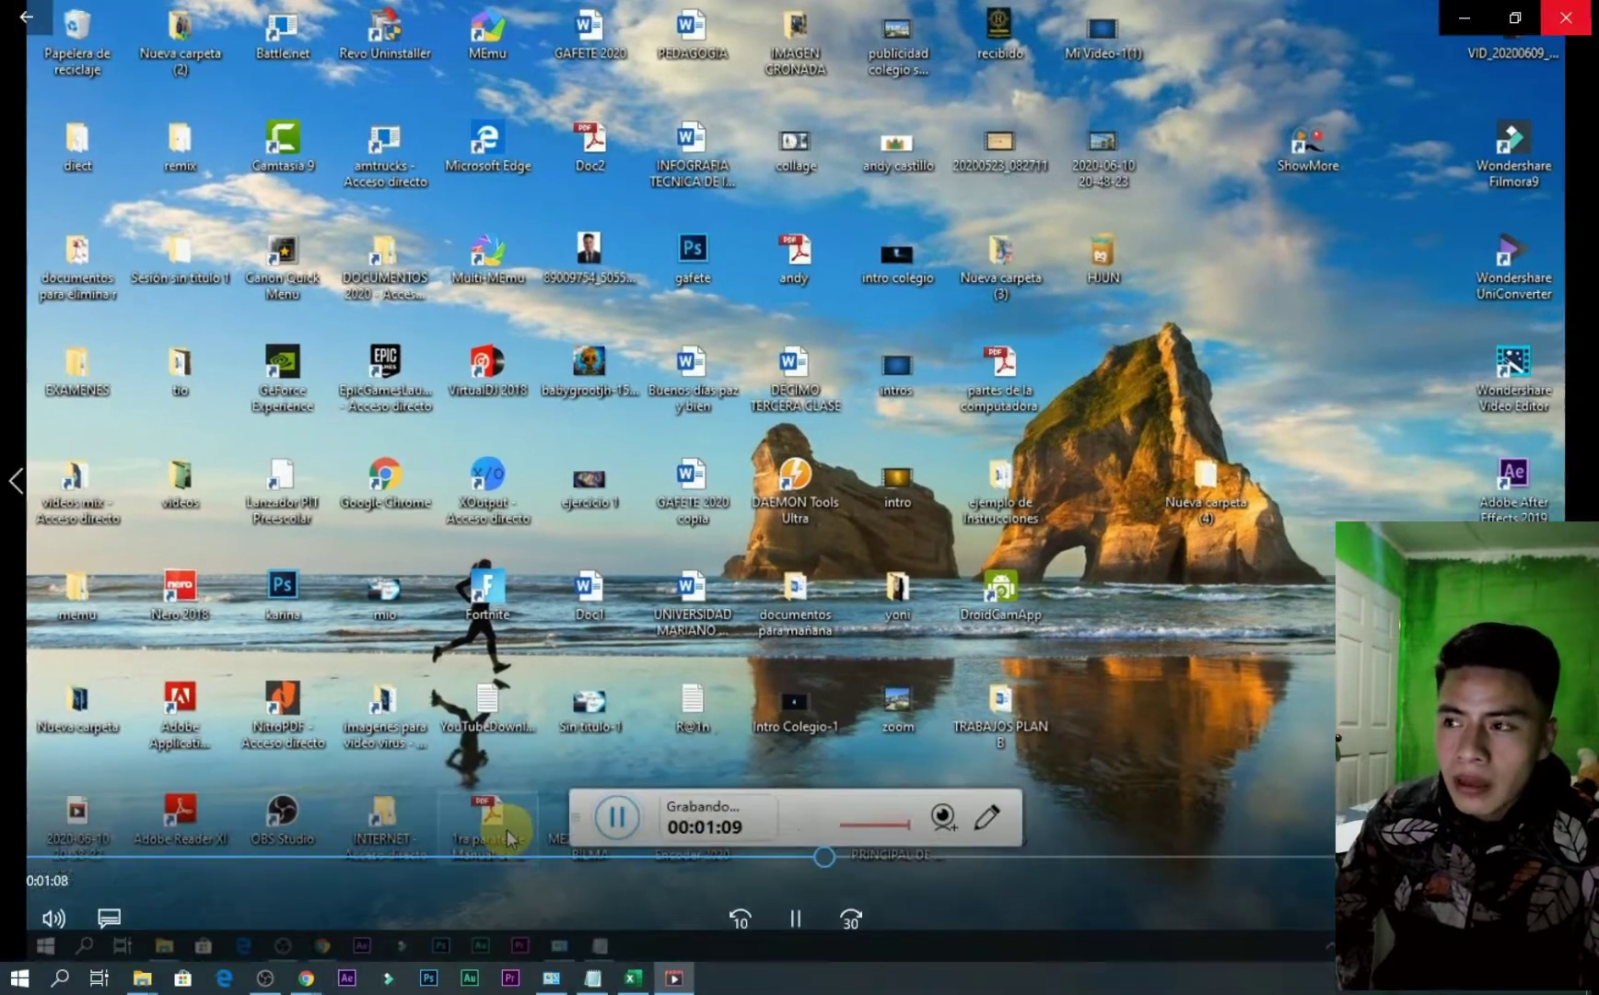
pyautogui.click(1575, 11)
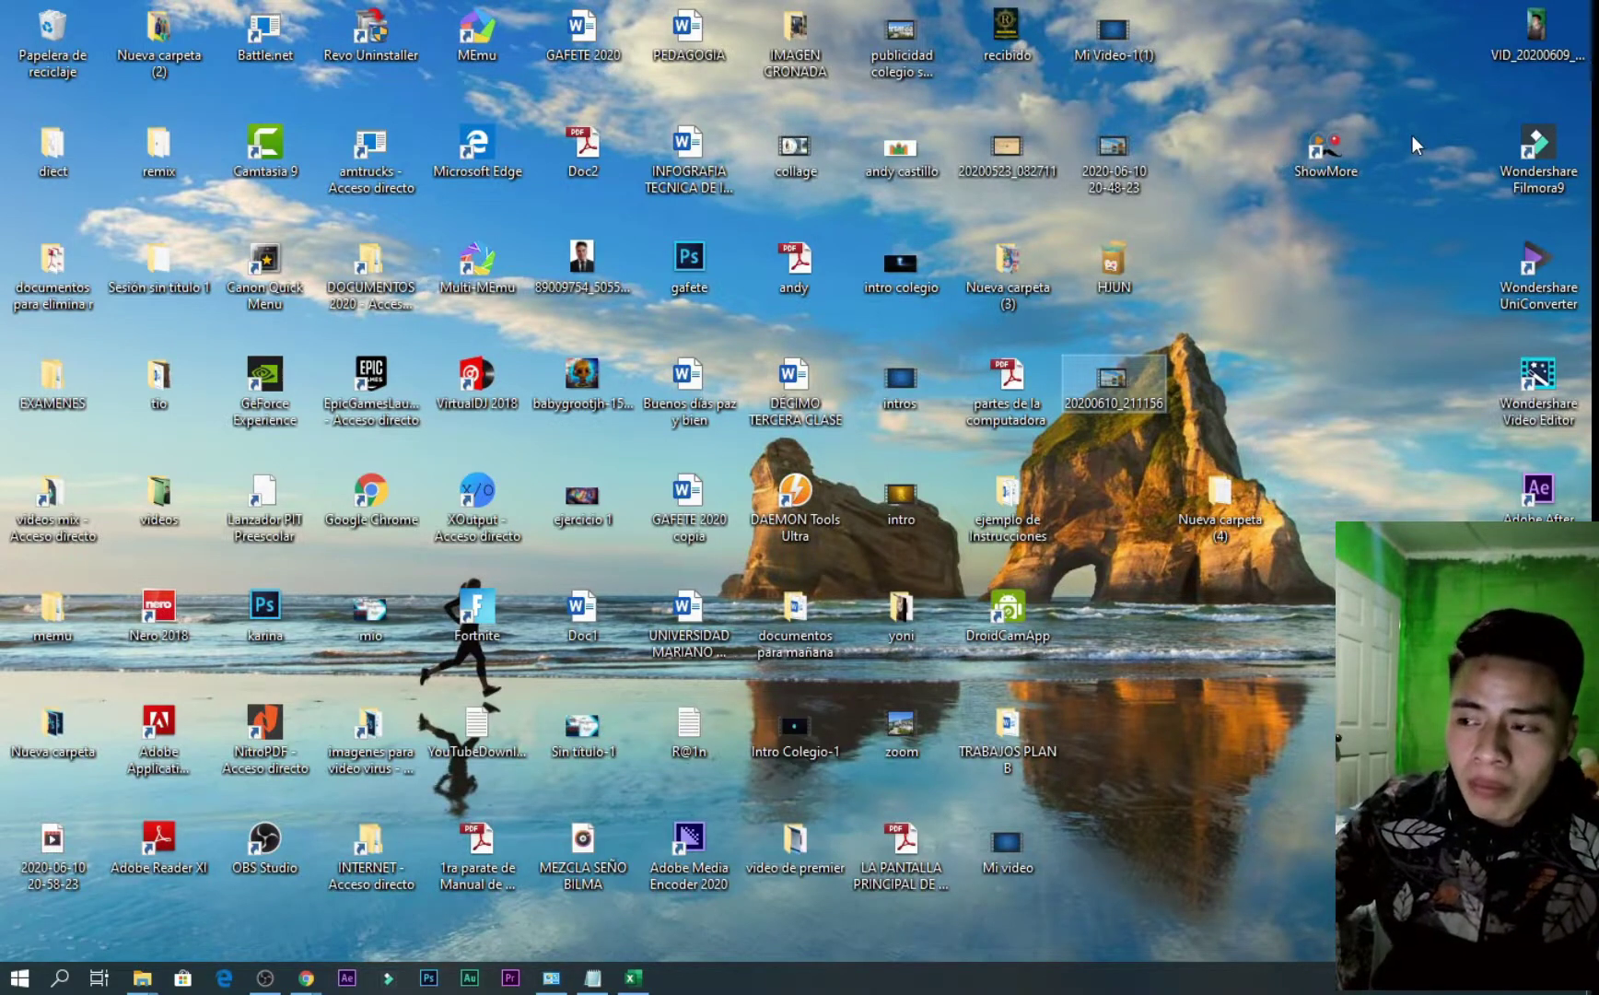
pyautogui.moveTo(1277, 81); pyautogui.dragTo(1412, 200)
pyautogui.moveTo(1235, 87); pyautogui.dragTo(1430, 226)
pyautogui.moveTo(1235, 92); pyautogui.dragTo(1378, 235)
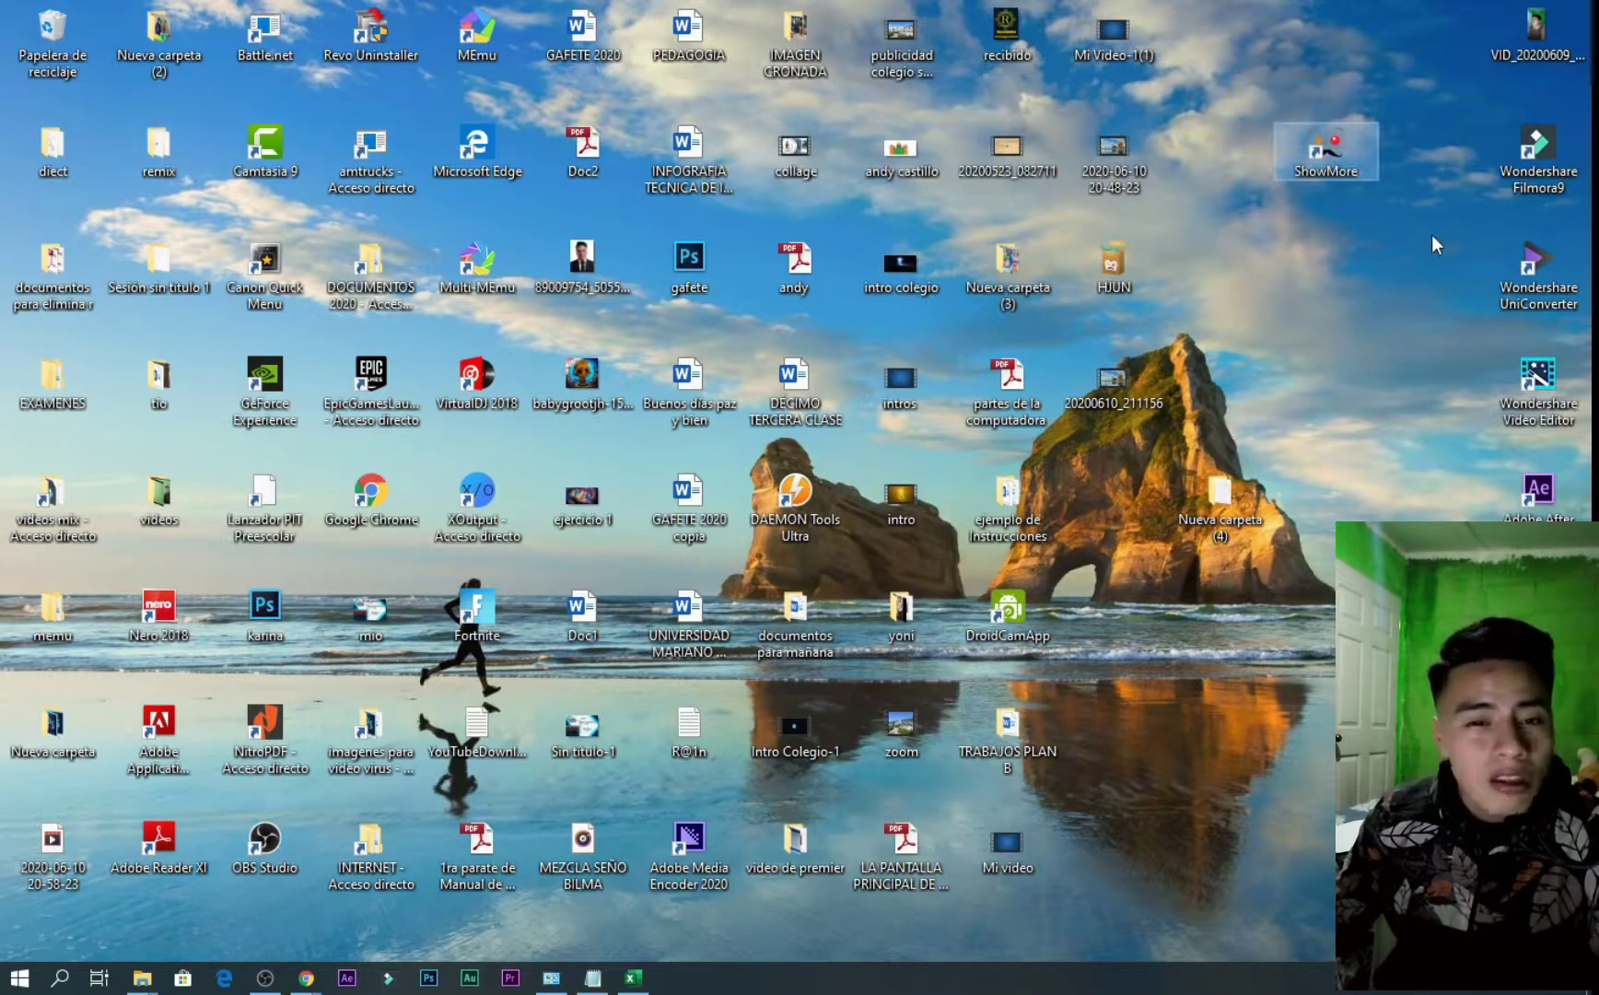